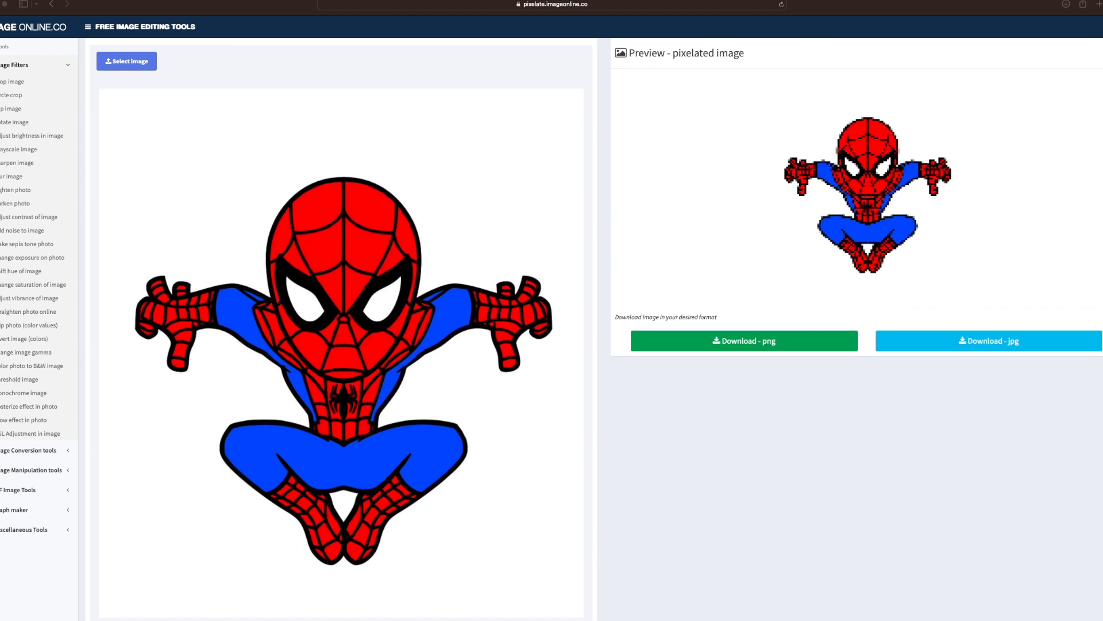
Place the Spiderman image window over the original artwork to compare it with the pixelated preview
{"action": "left_click_drag", "start_coordinate": [626, 618], "coordinate": [590, 94]}
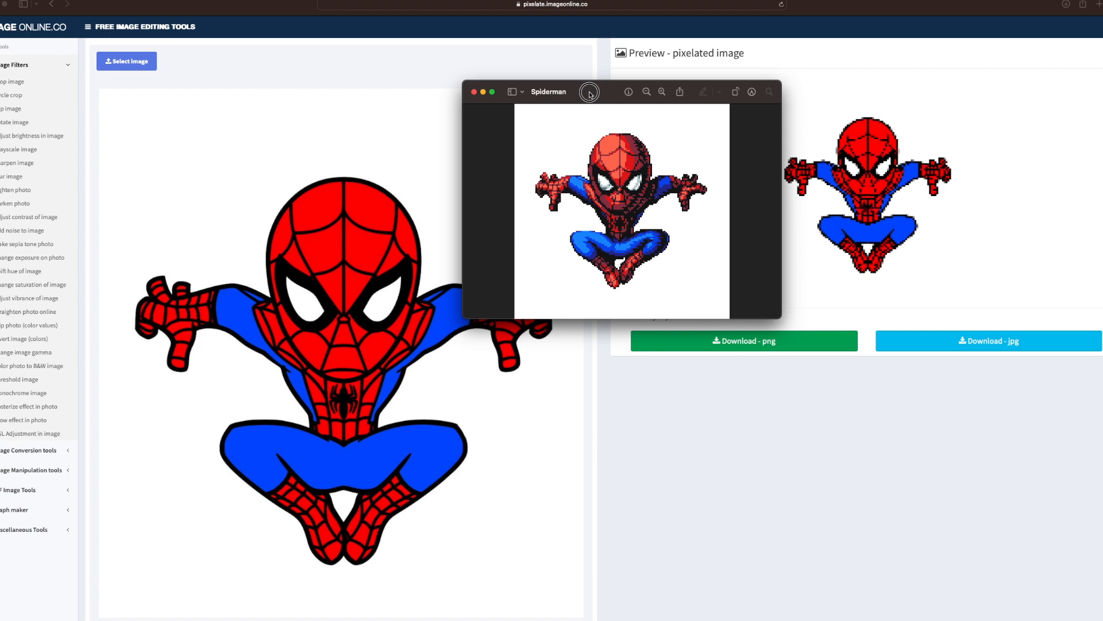
{"action": "left_click_drag", "start_coordinate": [591, 94], "coordinate": [363, 137]}
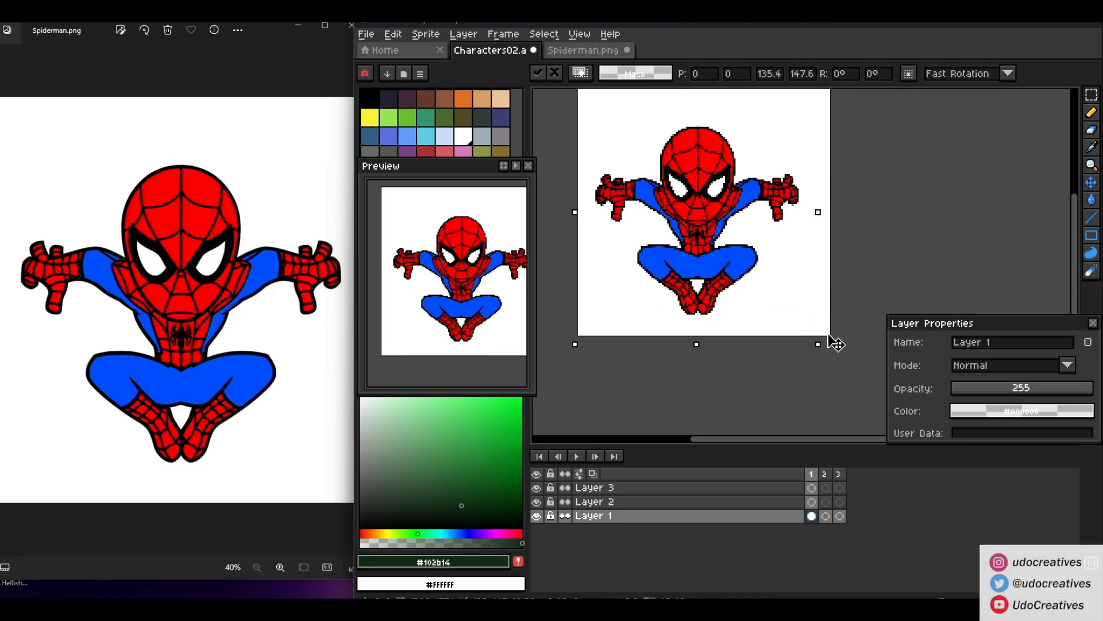
Enlarge the pasted Spider-Man reference to about 146 × 159 px and set Layer 1's opacity to 72
{"action": "left_click_drag", "start_coordinate": [836, 344], "coordinate": [855, 364]}
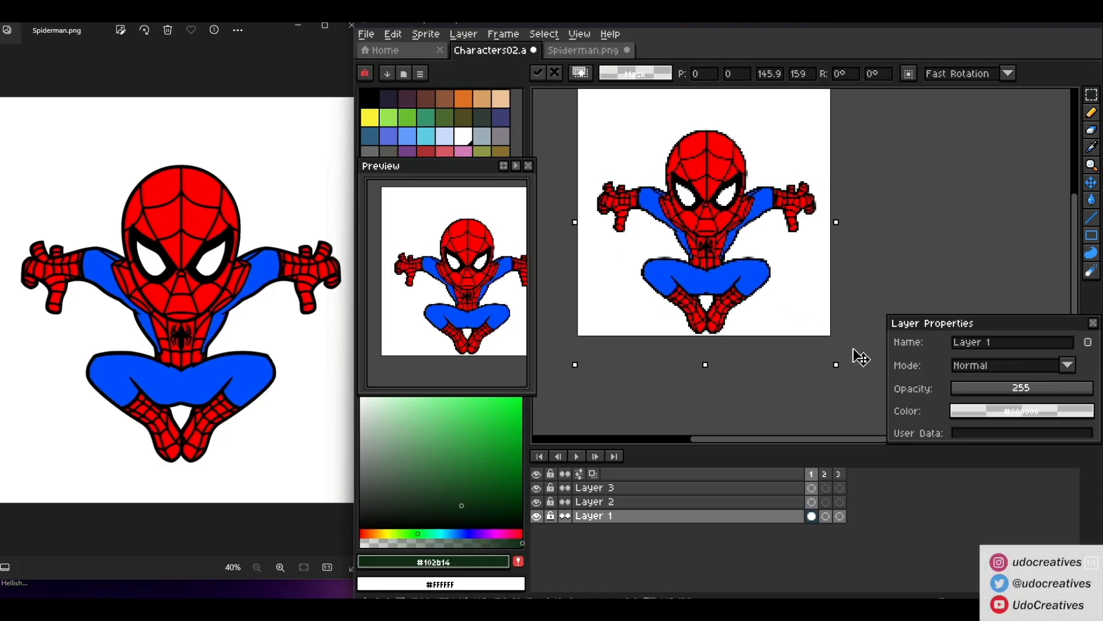
{"action": "double_click", "coordinate": [641, 515]}
{"action": "left_click_drag", "start_coordinate": [1042, 389], "coordinate": [994, 387]}
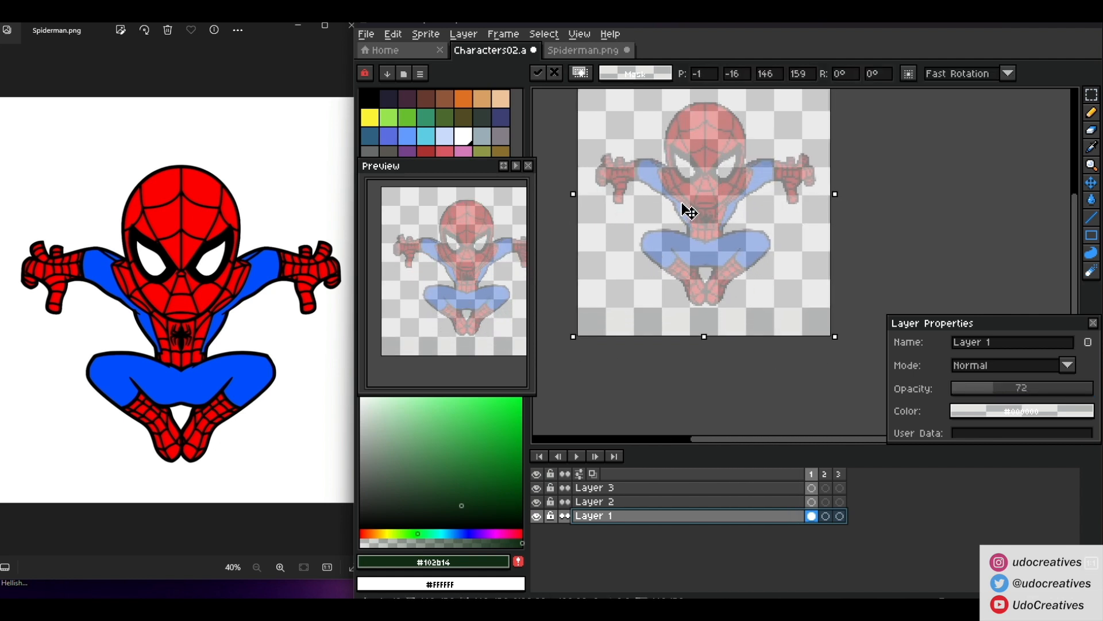
Scale the reference down to about 133 × 145 px using RotSprite and centre it on the canvas
{"action": "left_click_drag", "start_coordinate": [836, 337], "coordinate": [817, 317]}
{"action": "left_click_drag", "start_coordinate": [726, 236], "coordinate": [737, 248]}
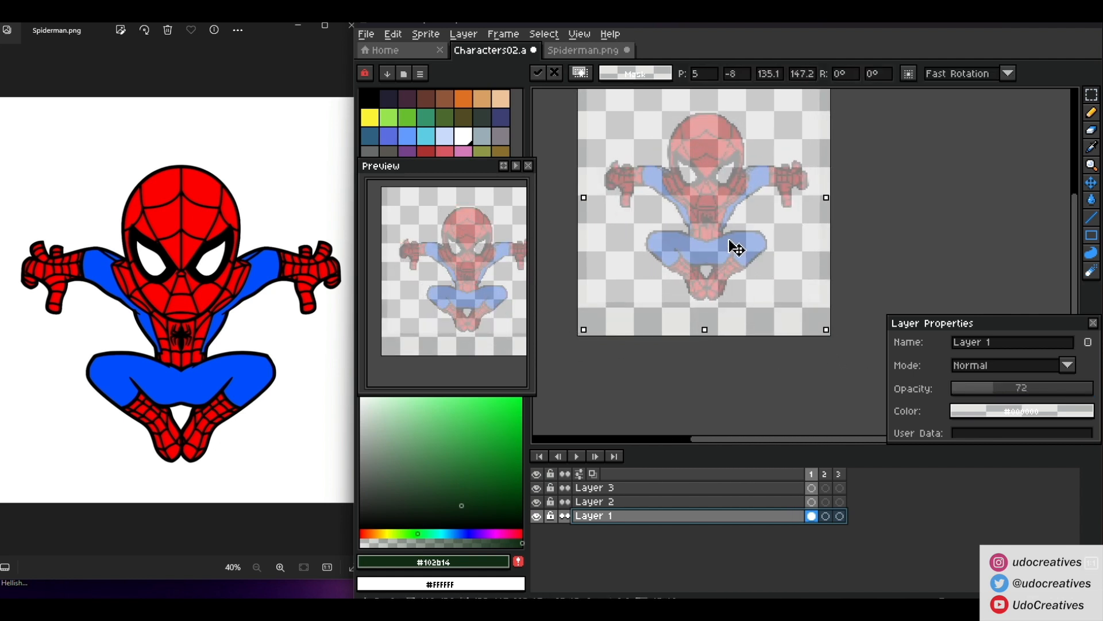
{"action": "left_click_drag", "start_coordinate": [826, 330], "coordinate": [822, 327]}
{"action": "left_click", "coordinate": [948, 73]}
{"action": "left_click", "coordinate": [946, 102]}
{"action": "left_click_drag", "start_coordinate": [689, 200], "coordinate": [689, 205]}
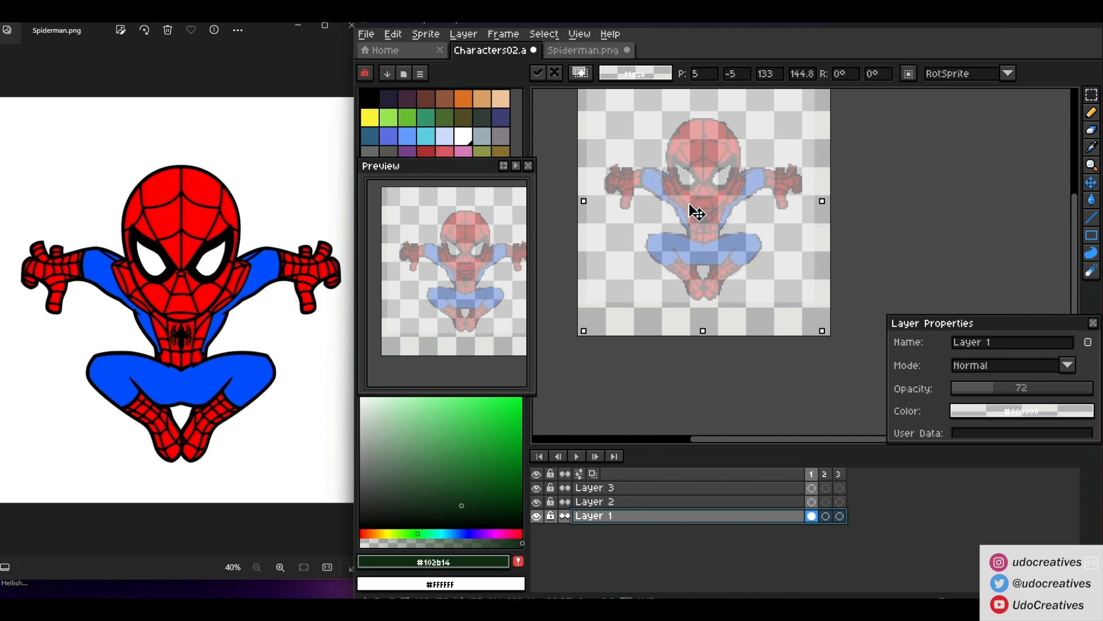
Lock Layer 1, activate frame 1 of Layer 2 and choose the Pencil with the dark navy palette colour
{"action": "key", "text": "b"}
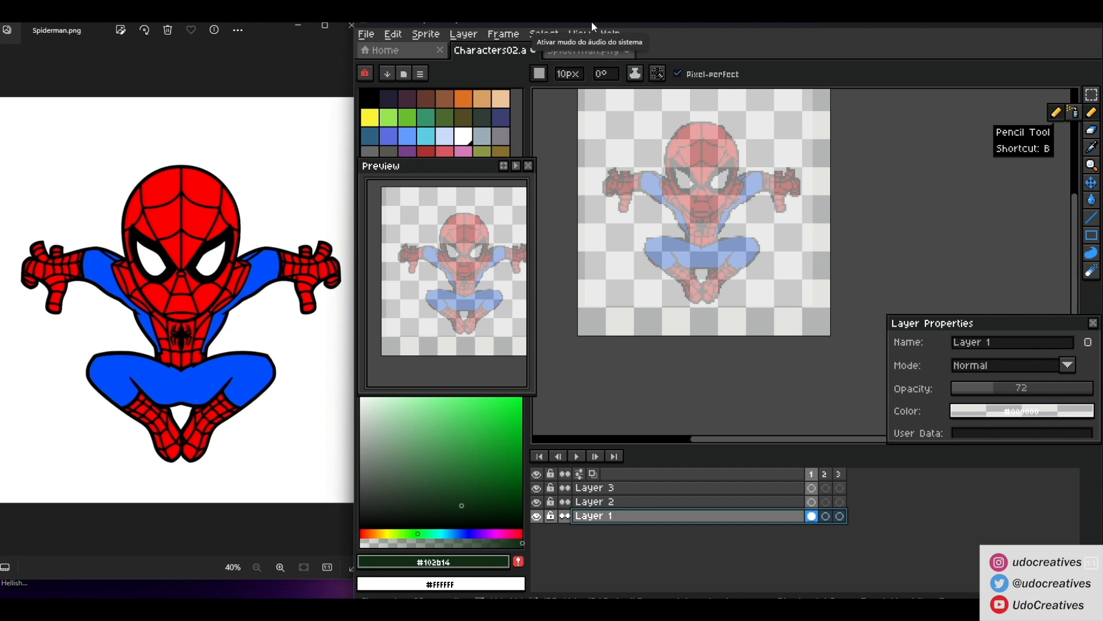
{"action": "left_click", "coordinate": [551, 516]}
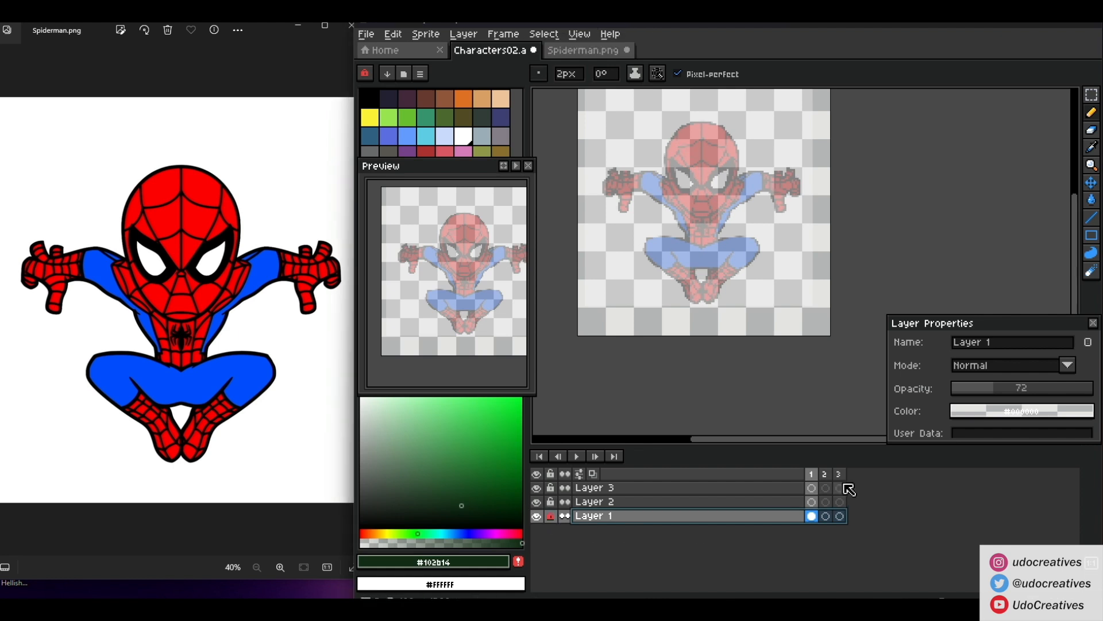
{"action": "left_click", "coordinate": [813, 501]}
{"action": "left_click", "coordinate": [396, 103]}
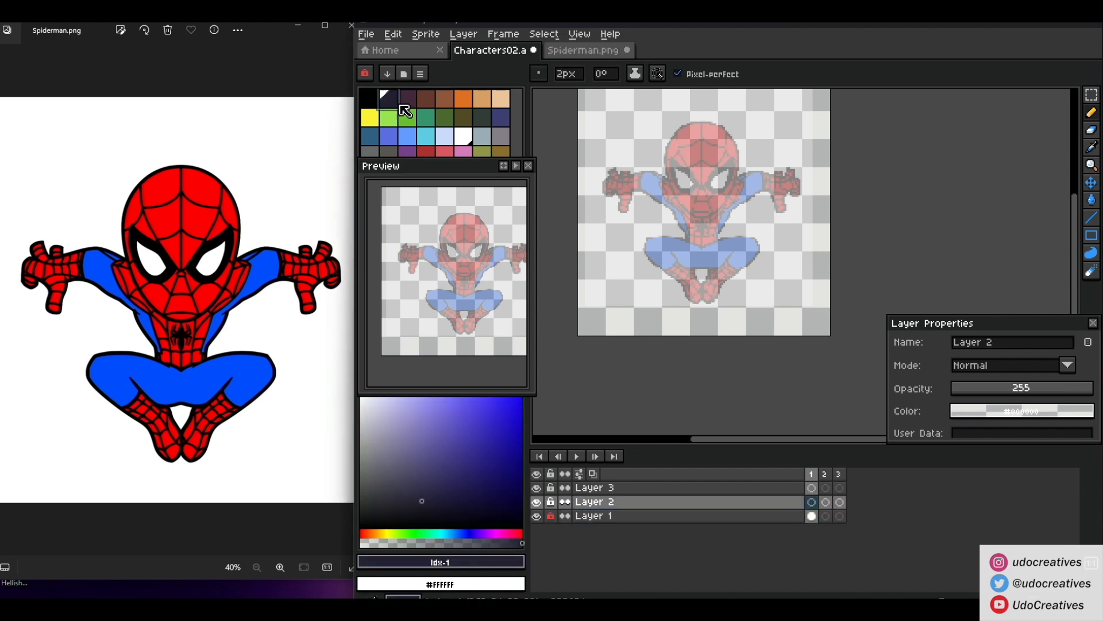
Trace the left side of the head and the top of the left shoulder with a near-black 1px pencil
{"action": "scroll", "coordinate": [715, 156], "scroll_direction": "up", "scroll_amount": 2}
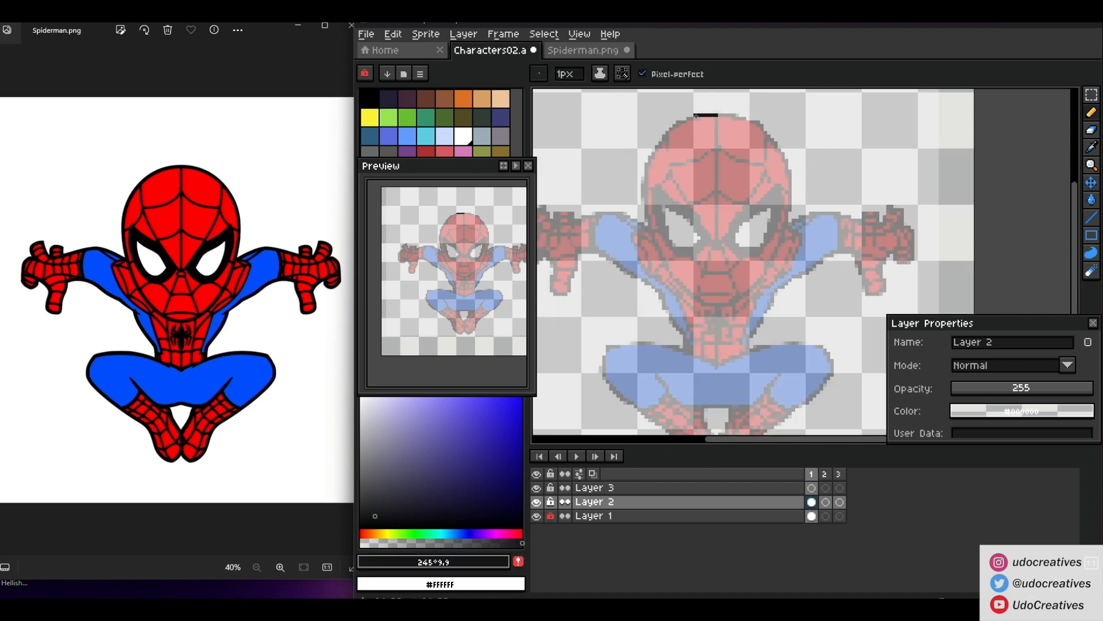
{"action": "mouse_move", "coordinate": [676, 123]}
{"action": "left_mouse_down"}
{"action": "mouse_move", "coordinate": [648, 165]}
{"action": "mouse_move", "coordinate": [673, 278]}
{"action": "mouse_move", "coordinate": [733, 306]}
{"action": "left_mouse_up"}
{"action": "scroll", "coordinate": [744, 247], "scroll_direction": "left", "scroll_amount": 2}
{"action": "scroll", "coordinate": [743, 247], "scroll_direction": "up", "scroll_amount": 1}
{"action": "left_click_drag", "start_coordinate": [748, 230], "coordinate": [688, 215]}
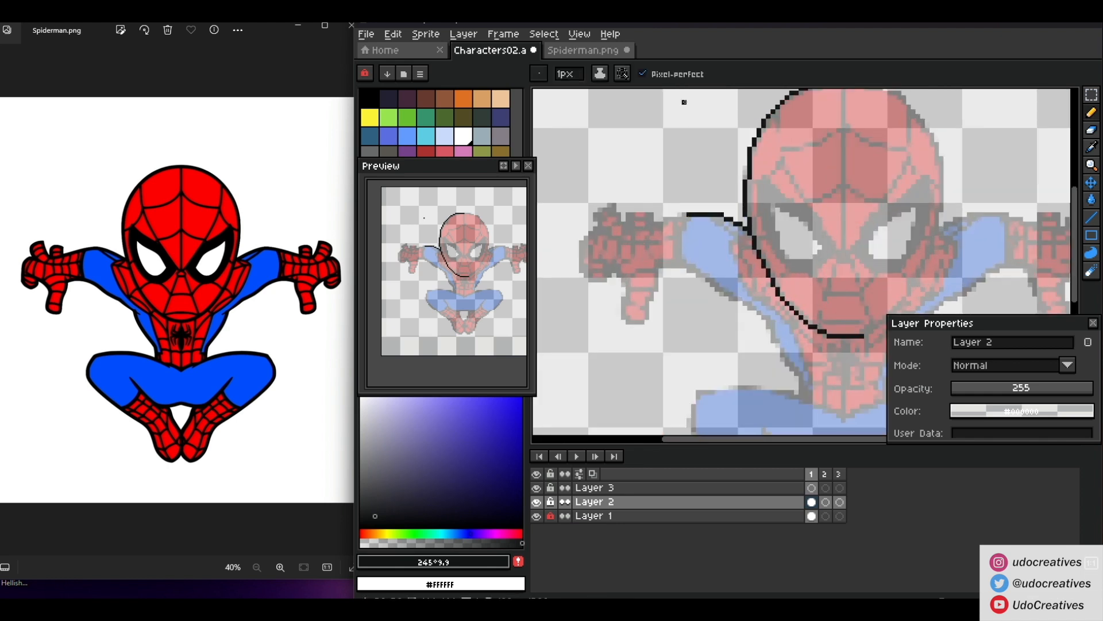
Trace the outlines of the left arm, the left side of the torso and the bent left leg on Layer 2
{"action": "right_click", "coordinate": [657, 223], "text": "alt"}
{"action": "mouse_move", "coordinate": [634, 228]}
{"action": "left_mouse_down"}
{"action": "mouse_move", "coordinate": [602, 223]}
{"action": "mouse_move", "coordinate": [655, 223]}
{"action": "mouse_move", "coordinate": [628, 214]}
{"action": "mouse_move", "coordinate": [594, 233]}
{"action": "mouse_move", "coordinate": [581, 260]}
{"action": "mouse_move", "coordinate": [610, 261]}
{"action": "mouse_move", "coordinate": [645, 321]}
{"action": "mouse_move", "coordinate": [656, 269]}
{"action": "mouse_move", "coordinate": [679, 252]}
{"action": "mouse_move", "coordinate": [788, 335]}
{"action": "mouse_move", "coordinate": [805, 377]}
{"action": "left_mouse_up"}
{"action": "left_click_drag", "start_coordinate": [805, 376], "coordinate": [746, 282]}
{"action": "mouse_move", "coordinate": [778, 319]}
{"action": "left_mouse_down"}
{"action": "mouse_move", "coordinate": [659, 290]}
{"action": "mouse_move", "coordinate": [641, 353]}
{"action": "mouse_move", "coordinate": [706, 385]}
{"action": "left_mouse_up"}
{"action": "mouse_move", "coordinate": [706, 385]}
{"action": "left_mouse_down"}
{"action": "mouse_move", "coordinate": [673, 282]}
{"action": "mouse_move", "coordinate": [743, 357]}
{"action": "mouse_move", "coordinate": [741, 286]}
{"action": "mouse_move", "coordinate": [675, 217]}
{"action": "mouse_move", "coordinate": [678, 226]}
{"action": "left_mouse_up"}
{"action": "mouse_move", "coordinate": [738, 250]}
{"action": "left_mouse_down"}
{"action": "mouse_move", "coordinate": [682, 254]}
{"action": "mouse_move", "coordinate": [692, 265]}
{"action": "left_mouse_up"}
{"action": "left_click_drag", "start_coordinate": [705, 216], "coordinate": [705, 332]}
{"action": "mouse_move", "coordinate": [705, 333]}
{"action": "left_mouse_down"}
{"action": "mouse_move", "coordinate": [672, 313]}
{"action": "mouse_move", "coordinate": [656, 243]}
{"action": "mouse_move", "coordinate": [615, 207]}
{"action": "mouse_move", "coordinate": [593, 150]}
{"action": "mouse_move", "coordinate": [567, 128]}
{"action": "mouse_move", "coordinate": [659, 199]}
{"action": "mouse_move", "coordinate": [671, 159]}
{"action": "left_mouse_up"}
{"action": "left_click_drag", "start_coordinate": [808, 346], "coordinate": [667, 225]}
{"action": "left_click_drag", "start_coordinate": [713, 172], "coordinate": [694, 395]}
{"action": "left_click", "coordinate": [1091, 95]}
{"action": "scroll", "coordinate": [774, 172], "scroll_direction": "down", "scroll_amount": 3}
{"action": "left_click_drag", "start_coordinate": [567, 123], "coordinate": [774, 401]}
{"action": "left_click", "coordinate": [1091, 112]}
{"action": "scroll", "coordinate": [625, 222], "scroll_direction": "up", "scroll_amount": 4}
{"action": "key", "text": "ctrl+d"}
Draw the left hand's finger outlines and its web lines with the 1px pencil
{"action": "left_click_drag", "start_coordinate": [660, 242], "coordinate": [730, 235]}
{"action": "left_click_drag", "start_coordinate": [741, 221], "coordinate": [713, 228]}
{"action": "left_click_drag", "start_coordinate": [670, 285], "coordinate": [700, 277]}
{"action": "left_click_drag", "start_coordinate": [669, 305], "coordinate": [698, 306]}
{"action": "left_click_drag", "start_coordinate": [628, 234], "coordinate": [620, 253]}
{"action": "mouse_move", "coordinate": [649, 239]}
{"action": "left_mouse_down"}
{"action": "mouse_move", "coordinate": [642, 263]}
{"action": "mouse_move", "coordinate": [723, 265]}
{"action": "left_mouse_up"}
{"action": "left_click_drag", "start_coordinate": [676, 218], "coordinate": [677, 231]}
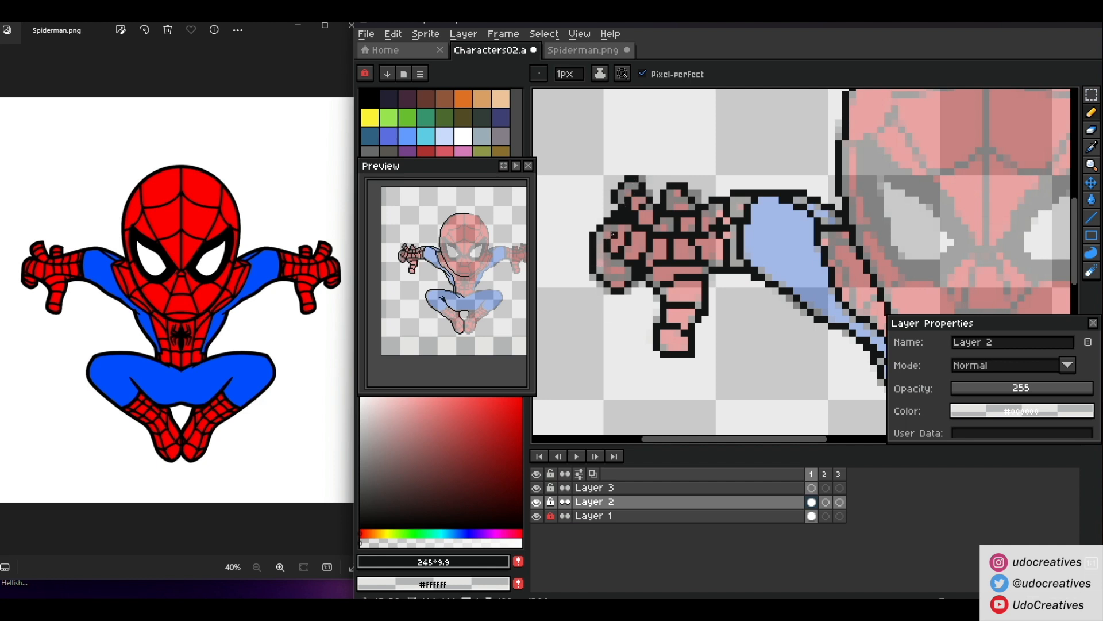
{"action": "mouse_move", "coordinate": [622, 256]}
{"action": "left_mouse_down"}
{"action": "mouse_move", "coordinate": [601, 263]}
{"action": "mouse_move", "coordinate": [621, 270]}
{"action": "left_mouse_up"}
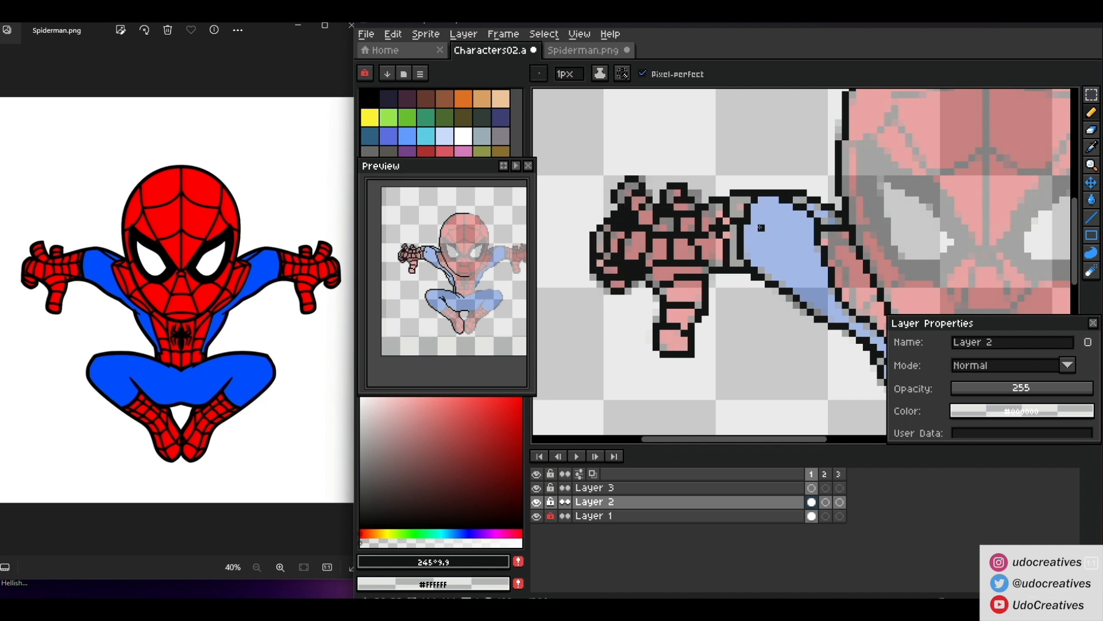
Draw the head's vertical centre line and the first curved web line on its left half
{"action": "scroll", "coordinate": [753, 223], "scroll_direction": "down", "scroll_amount": 3}
{"action": "scroll", "coordinate": [727, 105], "scroll_direction": "up", "scroll_amount": 1}
{"action": "left_click_drag", "start_coordinate": [727, 106], "coordinate": [726, 232]}
{"action": "scroll", "coordinate": [668, 155], "scroll_direction": "up", "scroll_amount": 2}
{"action": "left_click_drag", "start_coordinate": [688, 106], "coordinate": [693, 168]}
Outline the left eye and fill its thick frame with the dark line colour
{"action": "left_click_drag", "start_coordinate": [710, 206], "coordinate": [723, 230]}
{"action": "mouse_move", "coordinate": [730, 237]}
{"action": "left_mouse_down"}
{"action": "mouse_move", "coordinate": [765, 287]}
{"action": "mouse_move", "coordinate": [722, 237]}
{"action": "mouse_move", "coordinate": [667, 203]}
{"action": "mouse_move", "coordinate": [711, 343]}
{"action": "mouse_move", "coordinate": [773, 314]}
{"action": "left_mouse_up"}
{"action": "key", "text": "ctrl+z"}
{"action": "mouse_move", "coordinate": [758, 308]}
{"action": "left_mouse_down"}
{"action": "mouse_move", "coordinate": [688, 307]}
{"action": "mouse_move", "coordinate": [710, 259]}
{"action": "mouse_move", "coordinate": [758, 304]}
{"action": "left_mouse_up"}
{"action": "key", "text": "g"}
{"action": "left_click", "coordinate": [692, 238]}
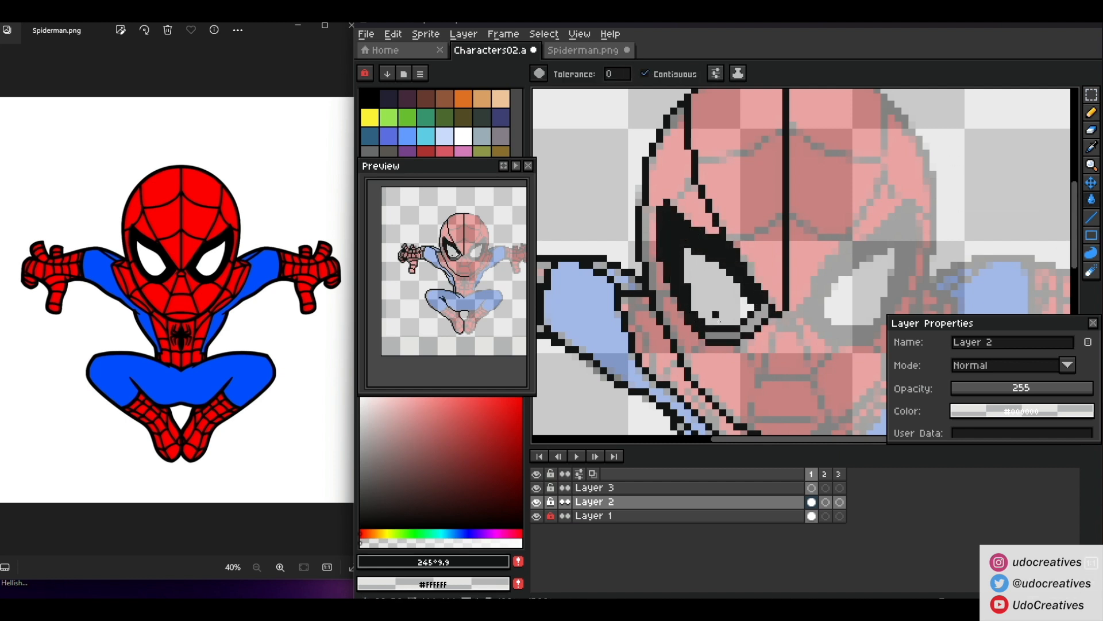
{"action": "left_click", "coordinate": [722, 333]}
Draw the remaining web lines across the left half of the head with the pencil
{"action": "left_click", "coordinate": [1091, 112]}
{"action": "left_click_drag", "start_coordinate": [690, 184], "coordinate": [645, 209]}
{"action": "left_click_drag", "start_coordinate": [699, 159], "coordinate": [641, 207]}
{"action": "left_click_drag", "start_coordinate": [643, 207], "coordinate": [695, 194]}
Trace the web lines on the lower face and the horizontal lines at the neck and upper chest
{"action": "left_click_drag", "start_coordinate": [678, 285], "coordinate": [729, 264]}
{"action": "mouse_move", "coordinate": [678, 407]}
{"action": "left_mouse_down"}
{"action": "mouse_move", "coordinate": [719, 343]}
{"action": "mouse_move", "coordinate": [722, 246]}
{"action": "left_mouse_up"}
{"action": "mouse_move", "coordinate": [765, 215]}
{"action": "left_mouse_down"}
{"action": "mouse_move", "coordinate": [786, 215]}
{"action": "mouse_move", "coordinate": [750, 258]}
{"action": "left_mouse_up"}
{"action": "left_click_drag", "start_coordinate": [689, 229], "coordinate": [674, 244]}
{"action": "mouse_move", "coordinate": [730, 236]}
{"action": "left_mouse_down"}
{"action": "mouse_move", "coordinate": [745, 265]}
{"action": "mouse_move", "coordinate": [711, 212]}
{"action": "left_mouse_up"}
{"action": "mouse_move", "coordinate": [745, 250]}
{"action": "left_mouse_down"}
{"action": "mouse_move", "coordinate": [733, 285]}
{"action": "mouse_move", "coordinate": [797, 281]}
{"action": "left_mouse_up"}
{"action": "left_click_drag", "start_coordinate": [751, 358], "coordinate": [738, 315]}
Draw the spider emblem on the chest with its body and legs in the dark line colour
{"action": "left_click_drag", "start_coordinate": [759, 272], "coordinate": [759, 316]}
{"action": "mouse_move", "coordinate": [766, 272]}
{"action": "left_mouse_down"}
{"action": "mouse_move", "coordinate": [759, 322]}
{"action": "mouse_move", "coordinate": [745, 272]}
{"action": "left_mouse_up"}
{"action": "left_click_drag", "start_coordinate": [780, 286], "coordinate": [779, 272]}
{"action": "mouse_move", "coordinate": [751, 299]}
{"action": "left_mouse_down"}
{"action": "mouse_move", "coordinate": [736, 292]}
{"action": "mouse_move", "coordinate": [778, 286]}
{"action": "left_mouse_up"}
{"action": "left_click_drag", "start_coordinate": [795, 277], "coordinate": [795, 290]}
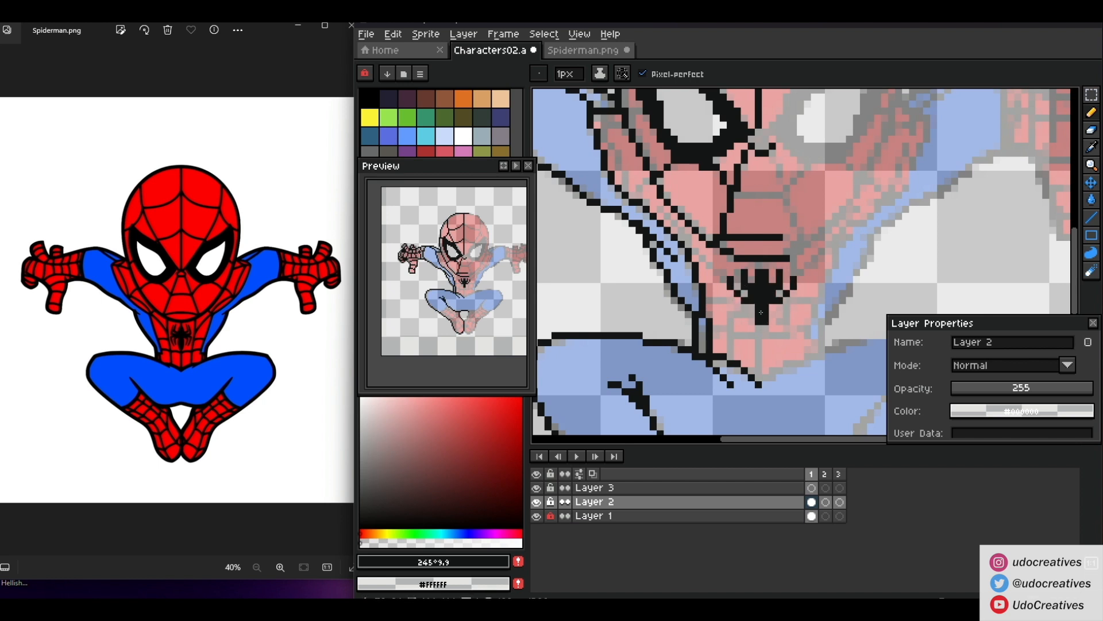
{"action": "left_click", "coordinate": [744, 322]}
{"action": "left_click", "coordinate": [794, 321]}
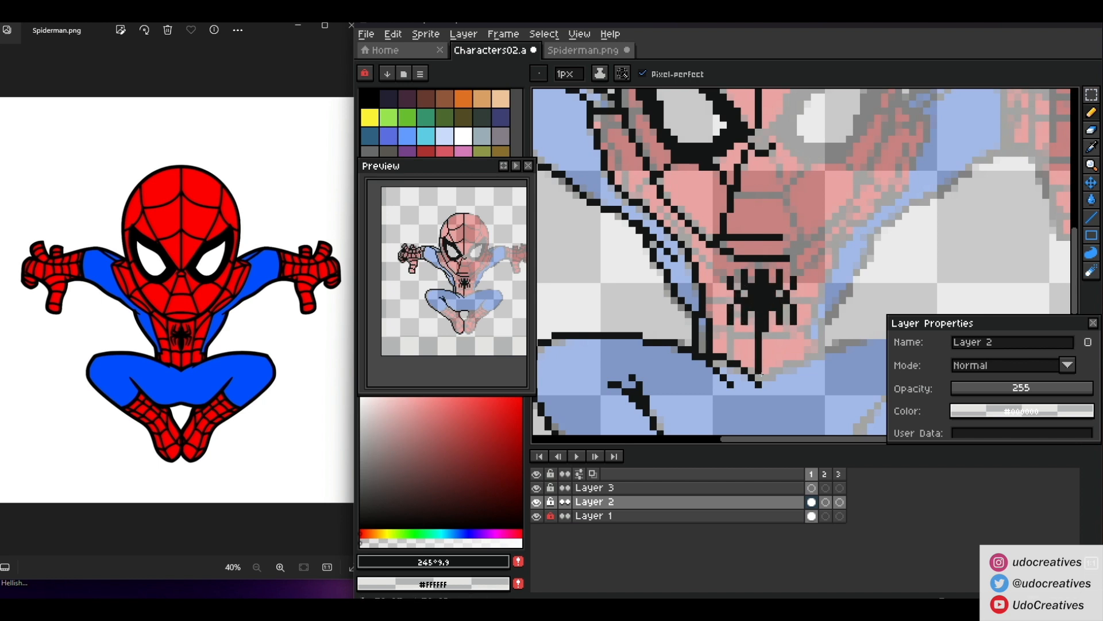
Select the narrow strip along the torso's centre line and nudge it one pixel left
{"action": "scroll", "coordinate": [757, 338], "scroll_direction": "down", "scroll_amount": 2}
{"action": "left_click", "coordinate": [1091, 95]}
{"action": "mouse_move", "coordinate": [759, 290]}
{"action": "left_mouse_down"}
{"action": "mouse_move", "coordinate": [737, 338]}
{"action": "mouse_move", "coordinate": [758, 336]}
{"action": "mouse_move", "coordinate": [758, 366]}
{"action": "left_mouse_up"}
{"action": "key", "text": "Left"}
Draw the web pattern on the left half of the torso with the 1px Line tool
{"action": "left_click", "coordinate": [1091, 217]}
{"action": "scroll", "coordinate": [744, 341], "scroll_direction": "up", "scroll_amount": 2}
{"action": "left_click_drag", "start_coordinate": [716, 327], "coordinate": [767, 336]}
{"action": "left_click_drag", "start_coordinate": [735, 337], "coordinate": [734, 356]}
{"action": "left_click_drag", "start_coordinate": [713, 289], "coordinate": [716, 322]}
{"action": "mouse_move", "coordinate": [716, 272]}
{"action": "left_mouse_down"}
{"action": "mouse_move", "coordinate": [716, 230]}
{"action": "mouse_move", "coordinate": [687, 216]}
{"action": "left_mouse_up"}
{"action": "mouse_move", "coordinate": [693, 221]}
{"action": "left_mouse_down"}
{"action": "mouse_move", "coordinate": [714, 247]}
{"action": "mouse_move", "coordinate": [713, 275]}
{"action": "mouse_move", "coordinate": [681, 236]}
{"action": "left_mouse_up"}
{"action": "mouse_move", "coordinate": [662, 199]}
{"action": "left_mouse_down"}
{"action": "mouse_move", "coordinate": [644, 203]}
{"action": "mouse_move", "coordinate": [604, 136]}
{"action": "left_mouse_up"}
{"action": "scroll", "coordinate": [626, 191], "scroll_direction": "down", "scroll_amount": 4}
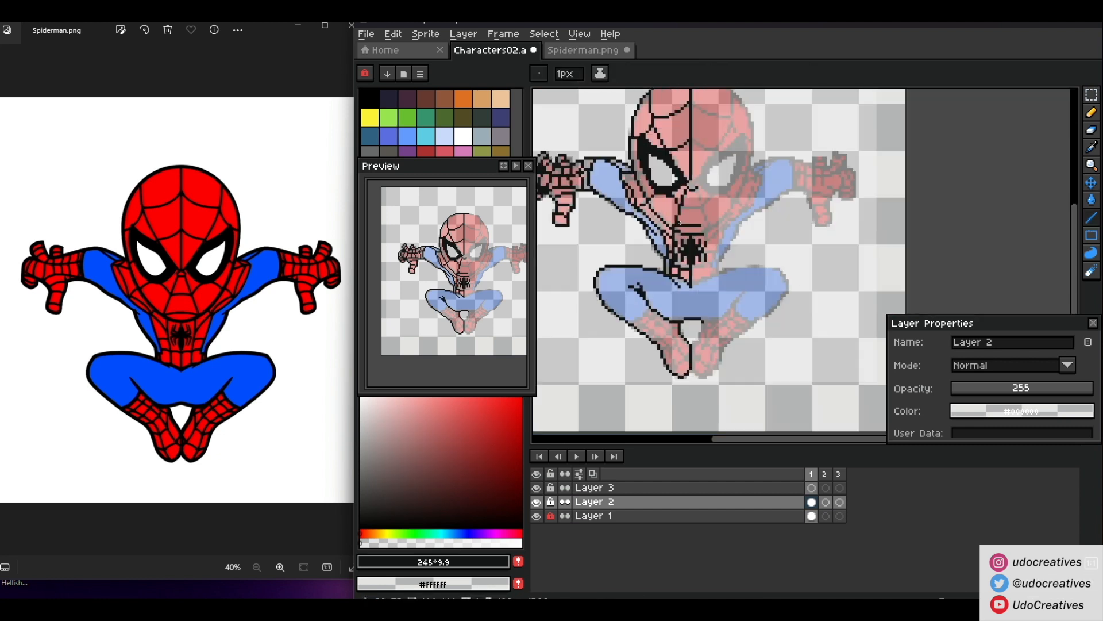
Draw the web pattern on the left shin and foot with the 1px pencil
{"action": "scroll", "coordinate": [640, 368], "scroll_direction": "up", "scroll_amount": 3}
{"action": "left_click", "coordinate": [1091, 113]}
{"action": "left_click_drag", "start_coordinate": [637, 251], "coordinate": [591, 279]}
{"action": "mouse_move", "coordinate": [621, 285]}
{"action": "left_mouse_down"}
{"action": "mouse_move", "coordinate": [665, 314]}
{"action": "mouse_move", "coordinate": [706, 398]}
{"action": "left_mouse_up"}
{"action": "mouse_move", "coordinate": [734, 384]}
{"action": "left_mouse_down"}
{"action": "mouse_move", "coordinate": [678, 286]}
{"action": "mouse_move", "coordinate": [634, 270]}
{"action": "mouse_move", "coordinate": [729, 363]}
{"action": "left_mouse_up"}
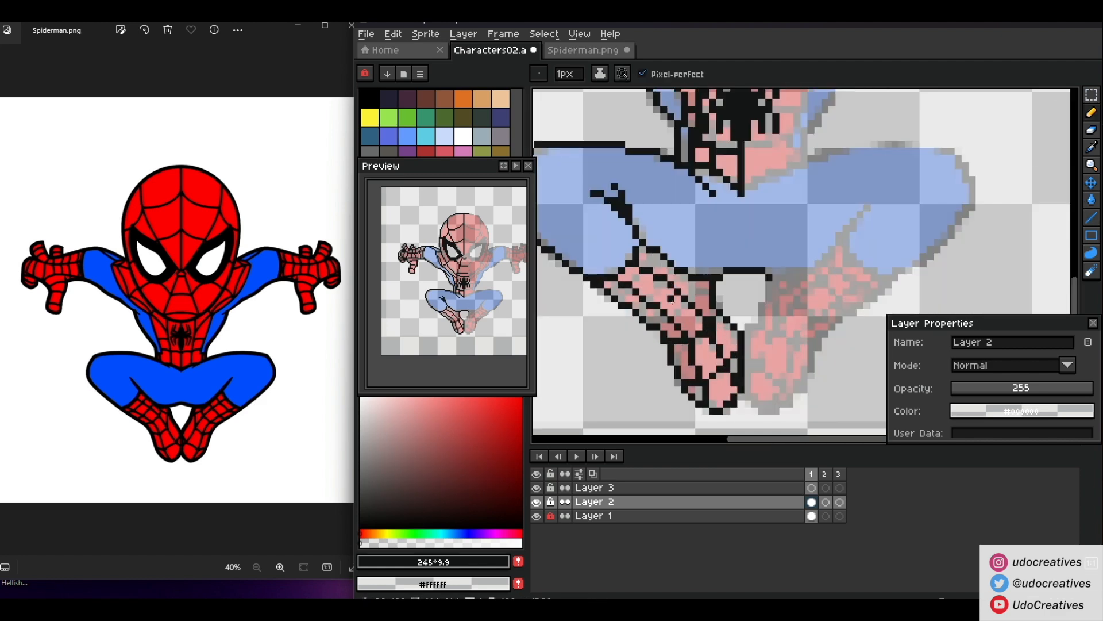
{"action": "left_click_drag", "start_coordinate": [645, 298], "coordinate": [669, 281]}
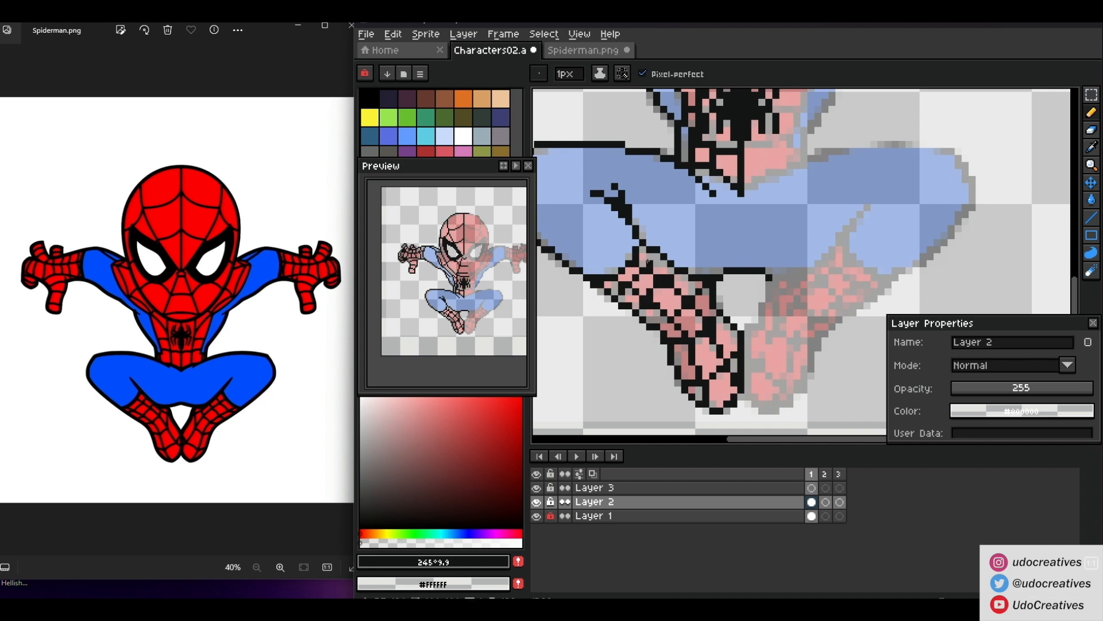
Check the line art with Layer 1 toggled, select the left half on Layer 2 and move a copy to the right
{"action": "scroll", "coordinate": [649, 263], "scroll_direction": "down", "scroll_amount": 3}
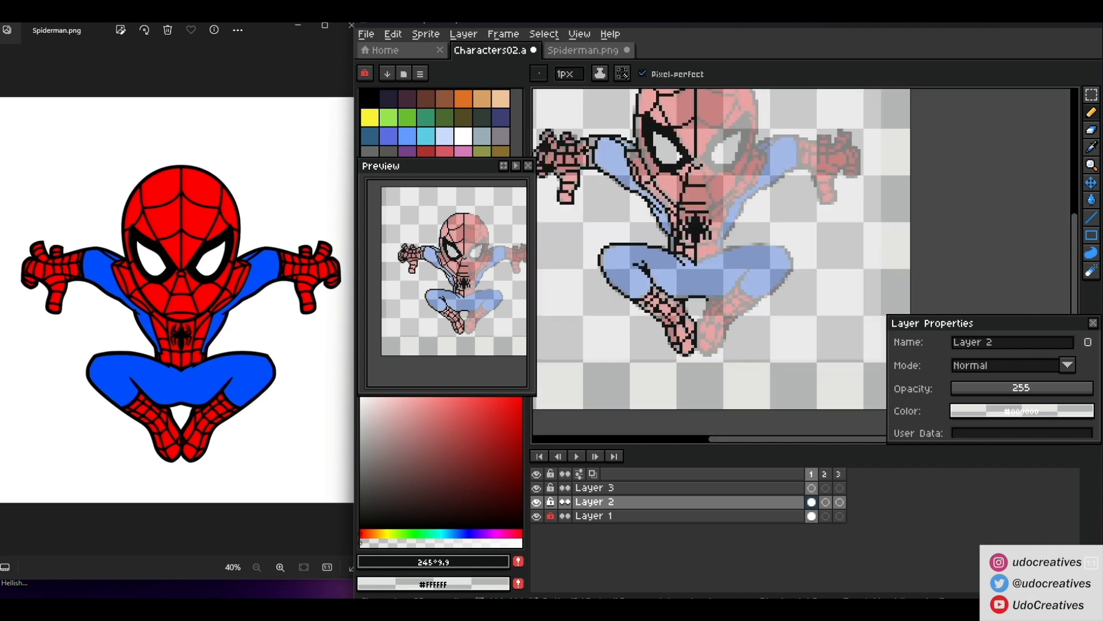
{"action": "left_click", "coordinate": [1092, 95]}
{"action": "left_click_drag", "start_coordinate": [606, 337], "coordinate": [653, 345]}
{"action": "left_click", "coordinate": [537, 518]}
{"action": "left_click", "coordinate": [537, 517]}
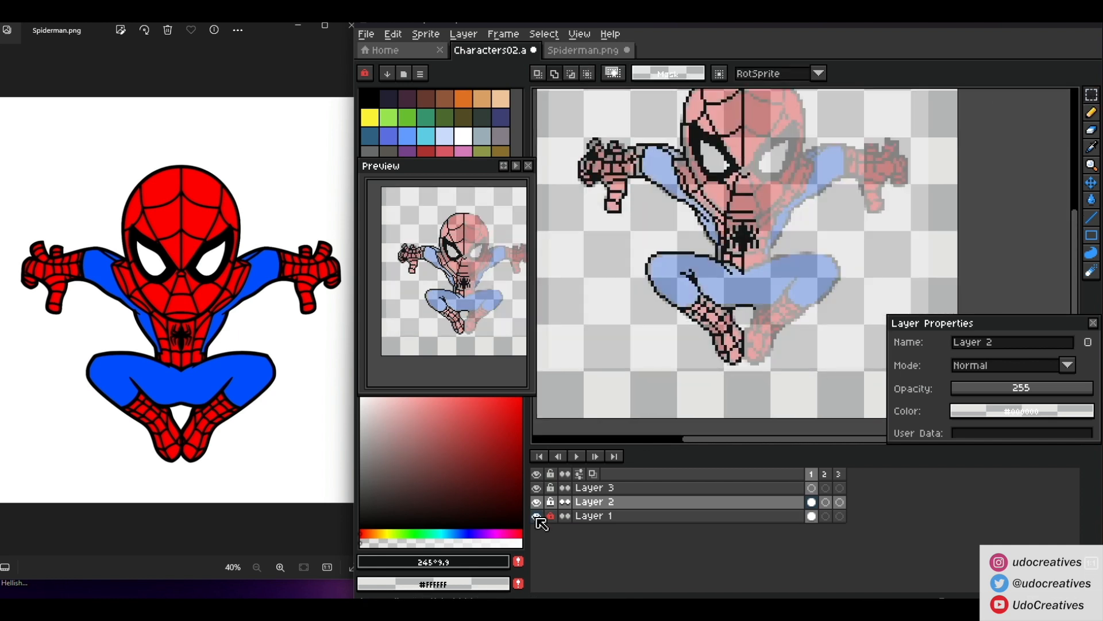
{"action": "mouse_move", "coordinate": [815, 388]}
{"action": "left_mouse_down"}
{"action": "mouse_move", "coordinate": [616, 90]}
{"action": "mouse_move", "coordinate": [558, 104]}
{"action": "left_mouse_up"}
{"action": "left_click_drag", "start_coordinate": [648, 200], "coordinate": [689, 200], "text": "ctrl"}
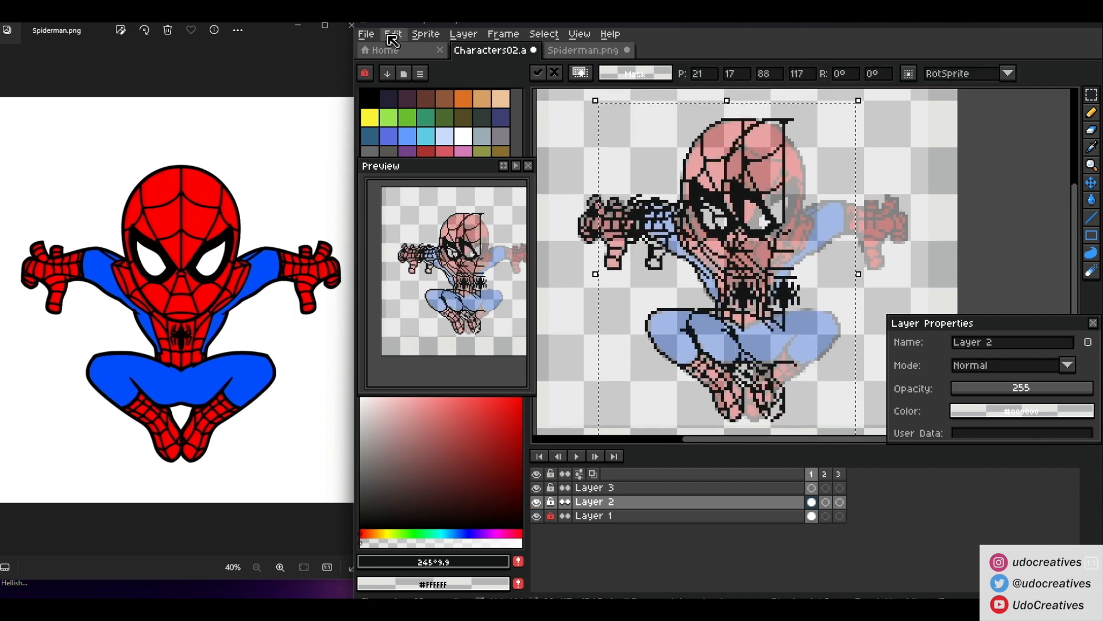
Flip the copied line art horizontally and place it over the figure's right half
{"action": "left_click", "coordinate": [427, 35]}
{"action": "mouse_move", "coordinate": [486, 124]}
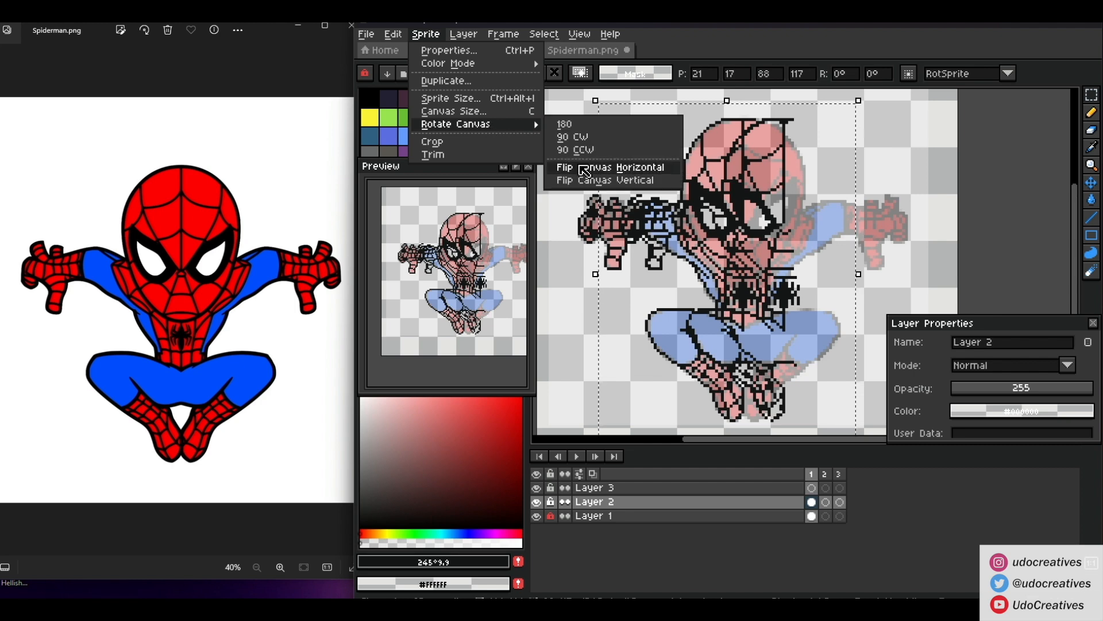
{"action": "left_click", "coordinate": [584, 170]}
{"action": "left_click_drag", "start_coordinate": [756, 261], "coordinate": [835, 259]}
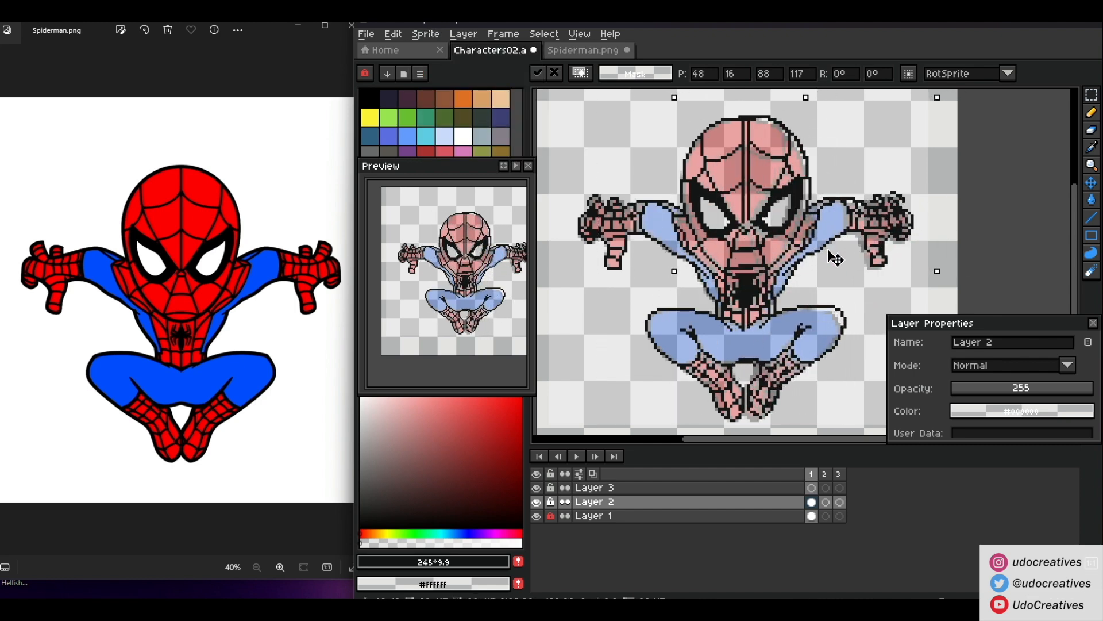
Set the selection to Fast Rotation, nudge the mirrored copy to position 46, 17 and deselect it
{"action": "left_click", "coordinate": [962, 74]}
{"action": "left_click", "coordinate": [949, 91]}
{"action": "key", "text": "Down"}
{"action": "key", "text": "Down"}
{"action": "key", "text": "Up"}
{"action": "key", "text": "Left"}
{"action": "key", "text": "Left"}
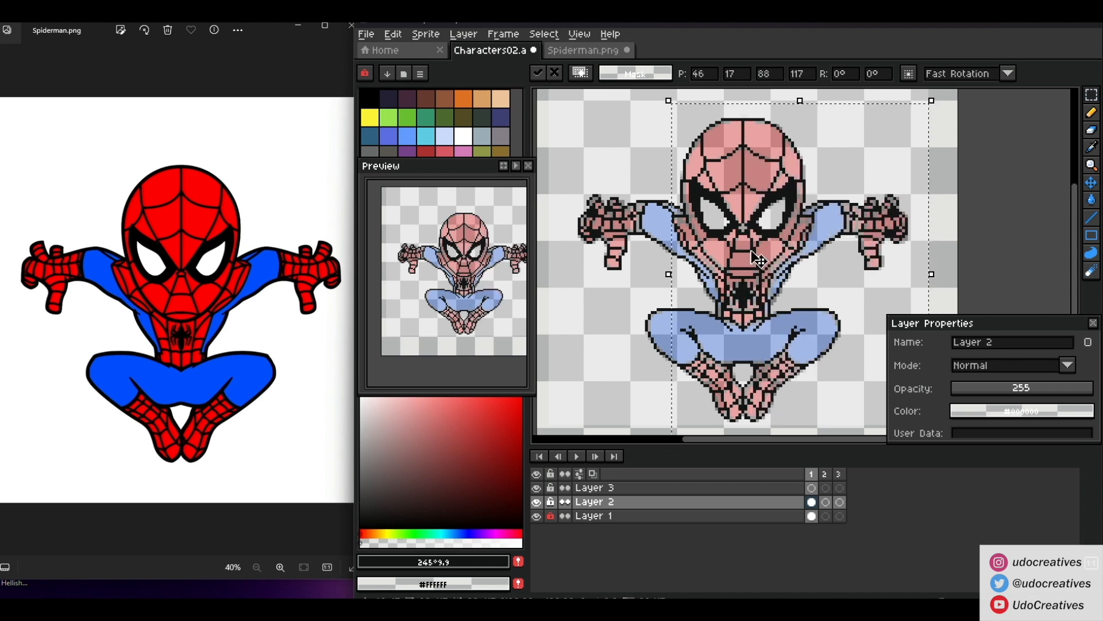
{"action": "left_click_drag", "start_coordinate": [806, 286], "coordinate": [756, 236]}
{"action": "key", "text": "ctrl+d"}
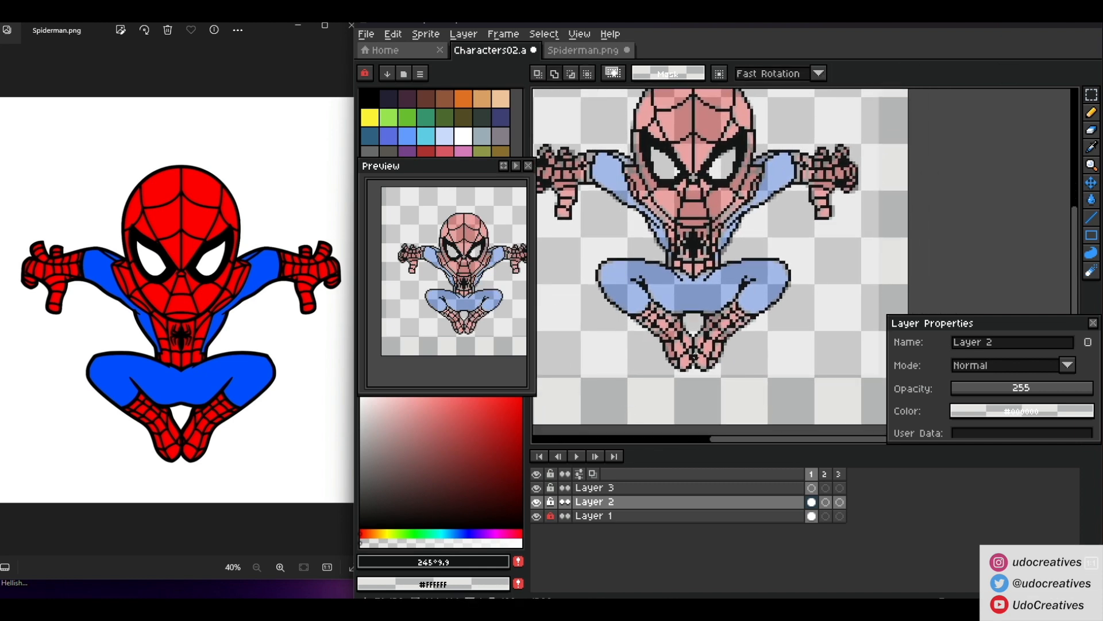
Select the mirrored right leg's line art on Layer 2 and rotate it by about -3.3°
{"action": "scroll", "coordinate": [676, 360], "scroll_direction": "up", "scroll_amount": 2}
{"action": "left_click_drag", "start_coordinate": [788, 395], "coordinate": [708, 299]}
{"action": "left_click_drag", "start_coordinate": [718, 249], "coordinate": [825, 321]}
{"action": "left_click_drag", "start_coordinate": [755, 187], "coordinate": [896, 314]}
{"action": "scroll", "coordinate": [788, 253], "scroll_direction": "down", "scroll_amount": 2}
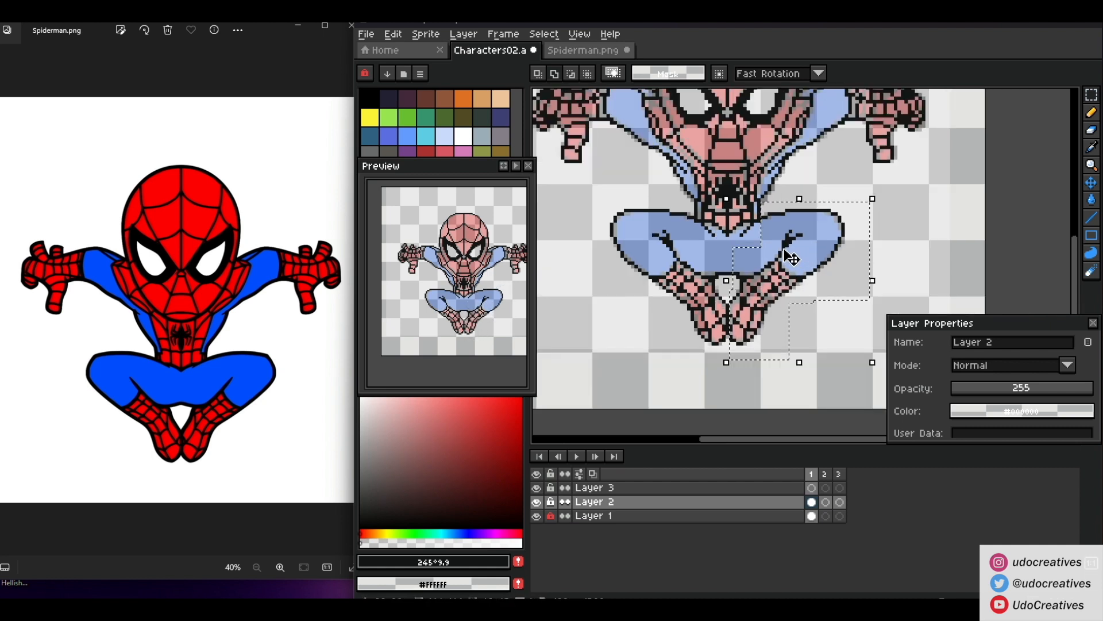
{"action": "left_click_drag", "start_coordinate": [886, 193], "coordinate": [895, 207]}
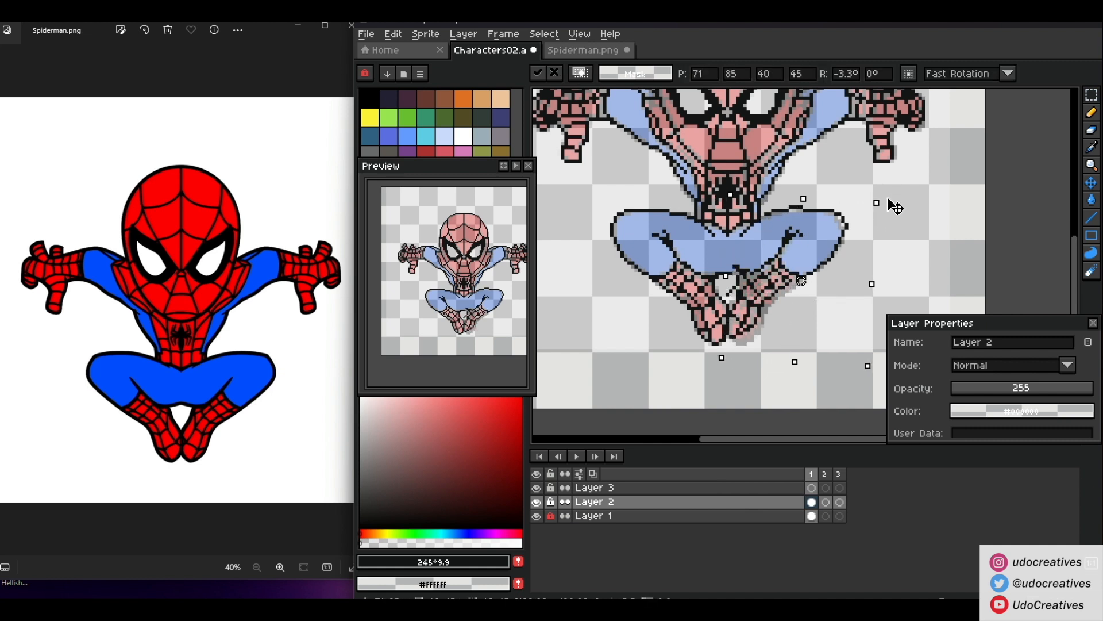
Switch the rotation algorithm to RotSprite and rotate the right leg's line art slightly clockwise
{"action": "left_click", "coordinate": [962, 73]}
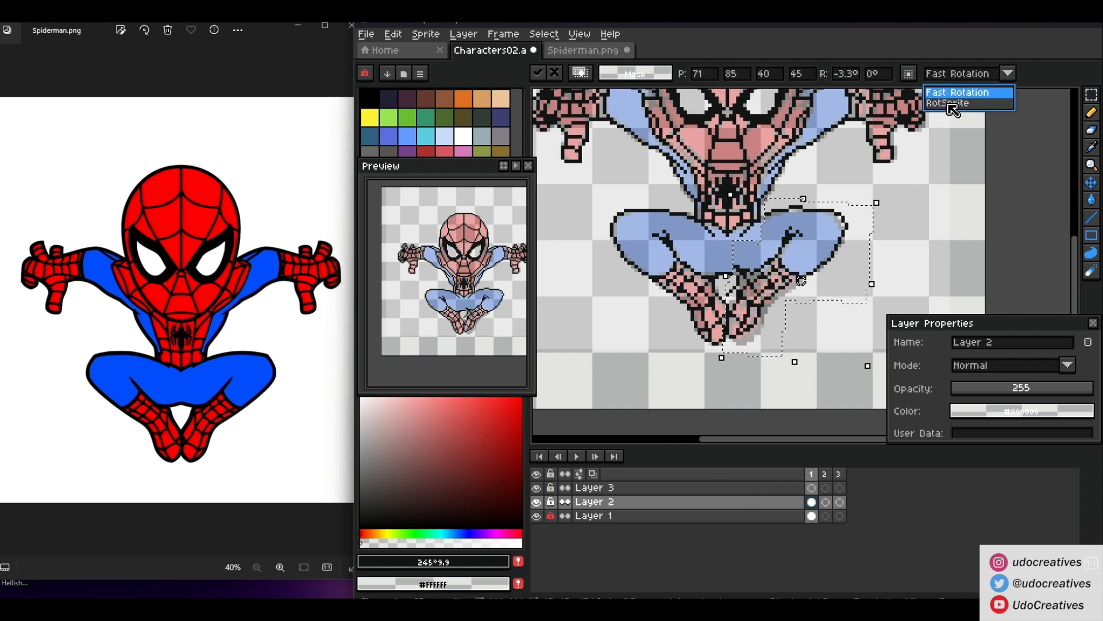
{"action": "left_click", "coordinate": [812, 259]}
{"action": "left_click", "coordinate": [954, 72]}
{"action": "left_click", "coordinate": [951, 104]}
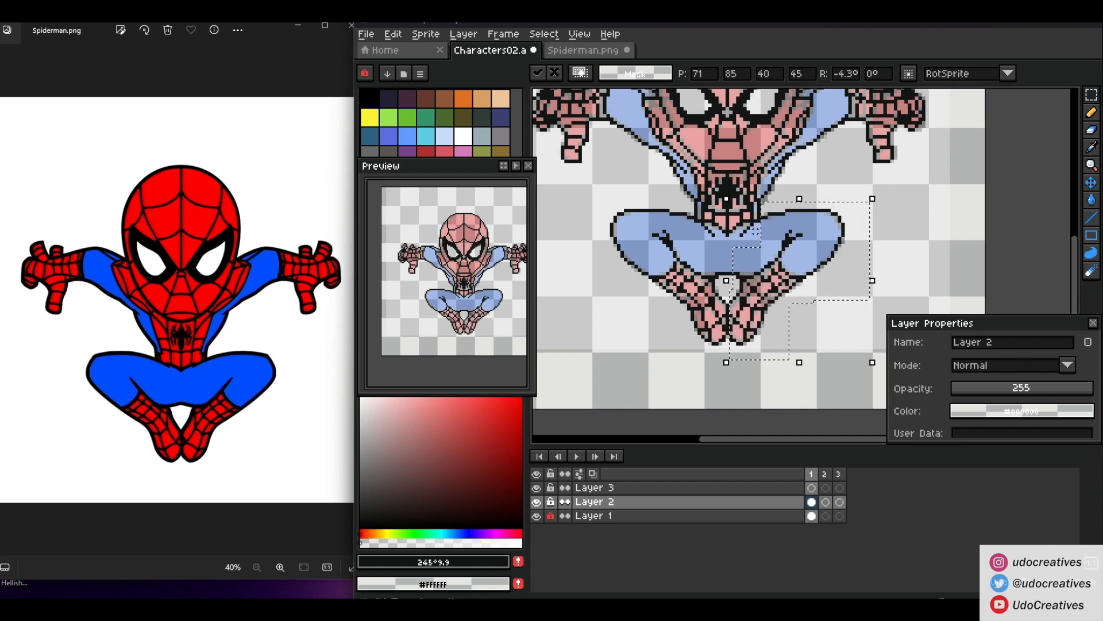
{"action": "key", "text": "Return"}
{"action": "scroll", "coordinate": [759, 215], "scroll_direction": "up", "scroll_amount": 1}
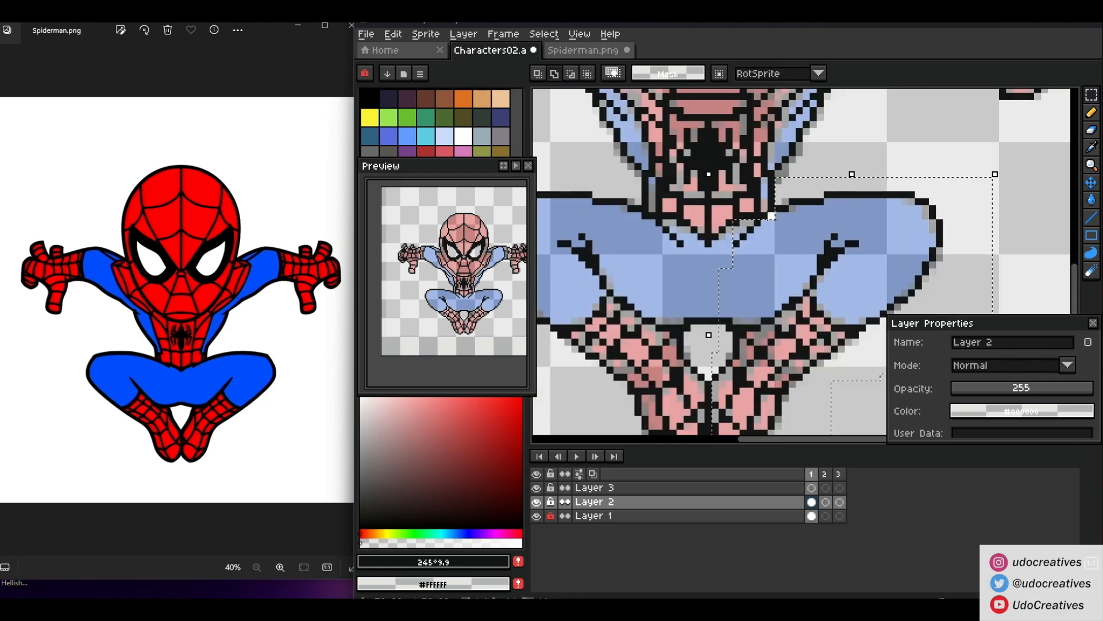
{"action": "scroll", "coordinate": [816, 212], "scroll_direction": "down", "scroll_amount": 1}
{"action": "left_click_drag", "start_coordinate": [867, 196], "coordinate": [880, 205]}
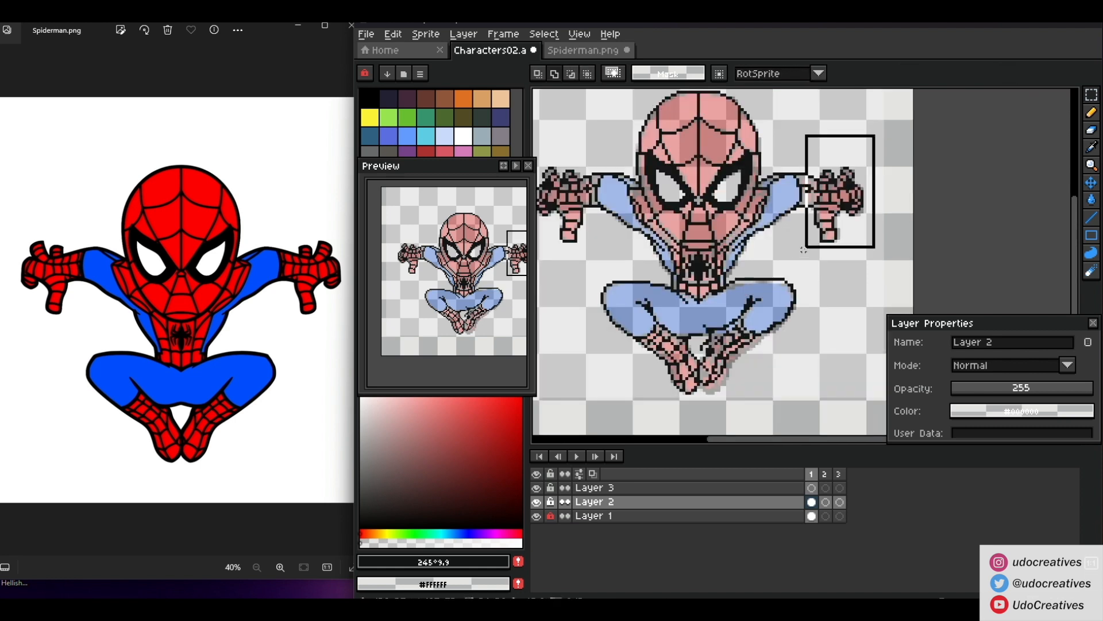
Select the right hand's line art, rotate it by about -3.2° with RotSprite and deselect it
{"action": "left_click_drag", "start_coordinate": [803, 250], "coordinate": [791, 256]}
{"action": "left_click_drag", "start_coordinate": [879, 132], "coordinate": [895, 132]}
{"action": "key", "text": "ctrl+z"}
{"action": "left_click", "coordinate": [1008, 74]}
{"action": "left_click", "coordinate": [959, 92]}
{"action": "left_click", "coordinate": [1007, 73]}
{"action": "left_click", "coordinate": [986, 105]}
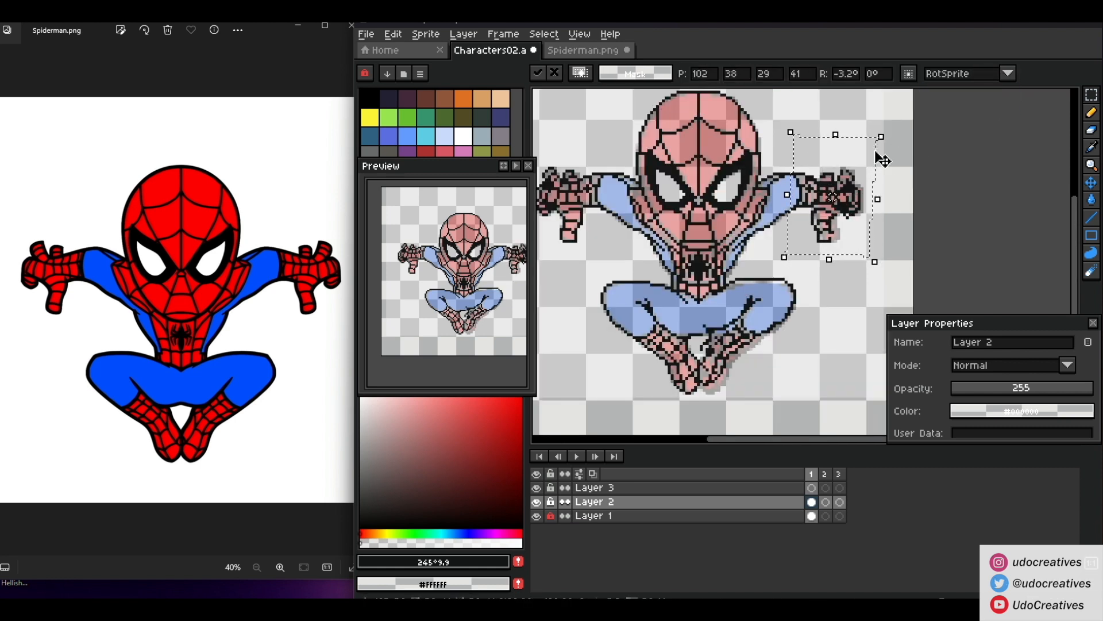
{"action": "left_click_drag", "start_coordinate": [731, 171], "coordinate": [729, 194]}
{"action": "key", "text": "ctrl+d"}
Hide Layer 1 and retouch the right hand's outline on Layer 2 with the 1 px Pencil
{"action": "left_click", "coordinate": [1091, 113]}
{"action": "scroll", "coordinate": [830, 247], "scroll_direction": "up", "scroll_amount": 2}
{"action": "scroll", "coordinate": [833, 247], "scroll_direction": "up", "scroll_amount": 1}
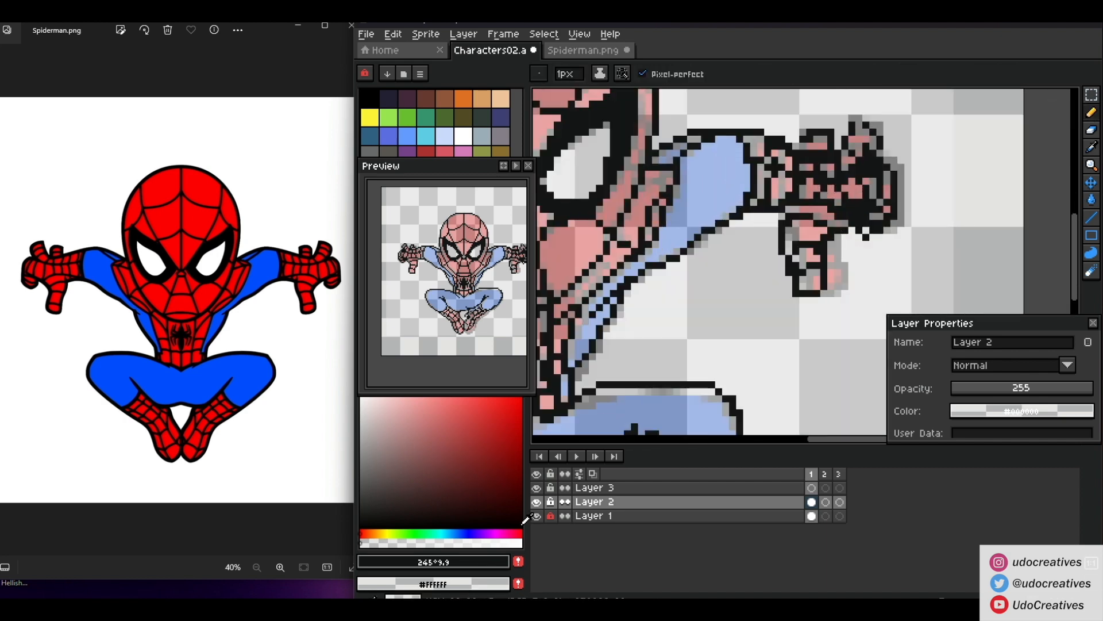
{"action": "left_click", "coordinate": [537, 516]}
{"action": "left_click_drag", "start_coordinate": [873, 236], "coordinate": [859, 237]}
{"action": "left_click_drag", "start_coordinate": [860, 129], "coordinate": [849, 164]}
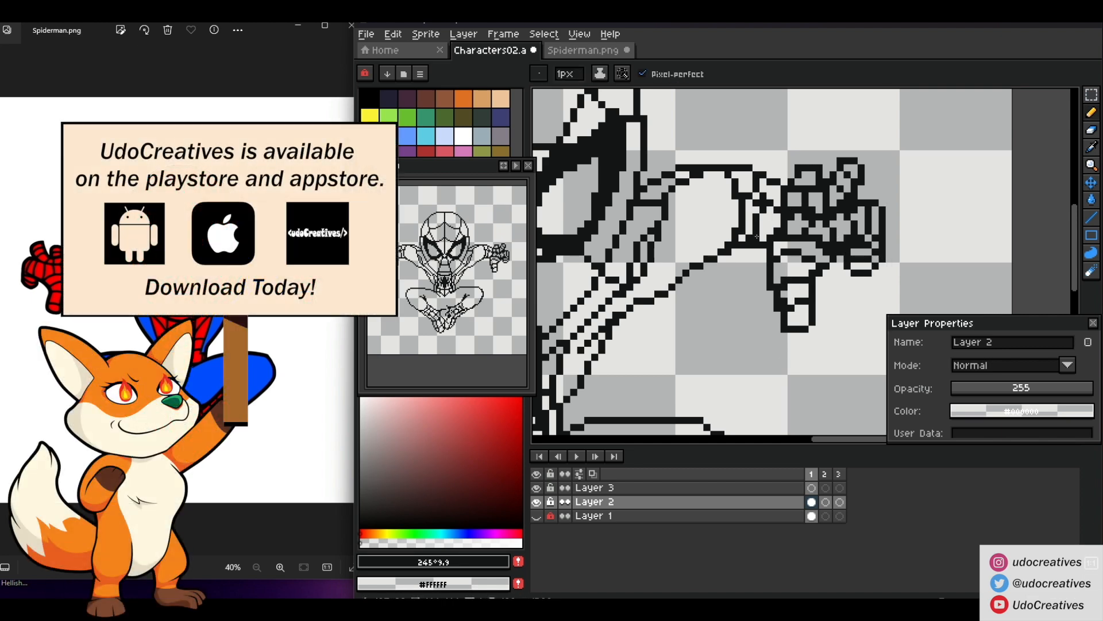
Clean up the line art of the right hand's fingers, erasing stray pixels and reshaping the outer knuckles
{"action": "right_click", "coordinate": [819, 168]}
{"action": "left_click", "coordinate": [812, 162]}
{"action": "scroll", "coordinate": [796, 172], "scroll_direction": "down", "scroll_amount": 1}
{"action": "scroll", "coordinate": [804, 172], "scroll_direction": "up", "scroll_amount": 1}
{"action": "left_click_drag", "start_coordinate": [793, 159], "coordinate": [787, 159]}
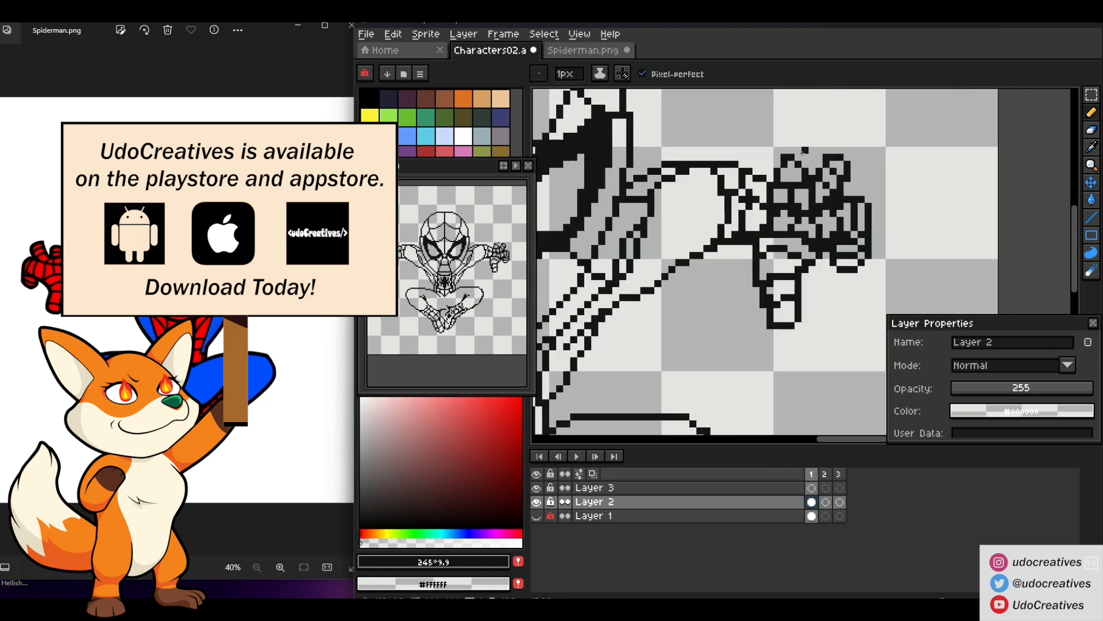
{"action": "scroll", "coordinate": [796, 168], "scroll_direction": "down", "scroll_amount": 2}
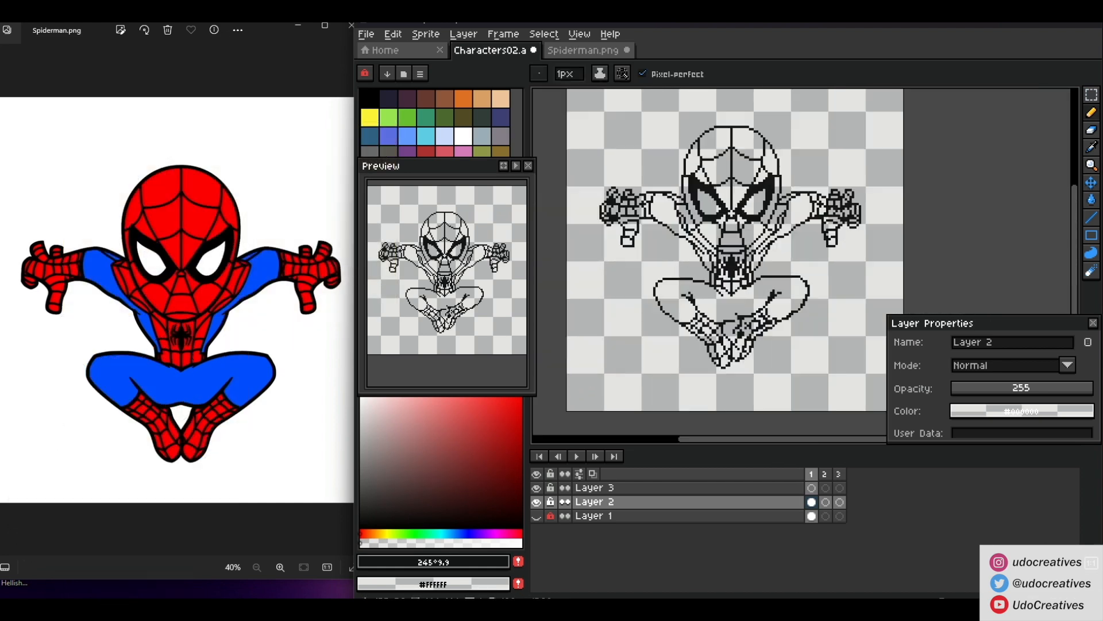
{"action": "scroll", "coordinate": [799, 172], "scroll_direction": "up", "scroll_amount": 1}
{"action": "scroll", "coordinate": [861, 219], "scroll_direction": "down", "scroll_amount": 1}
{"action": "scroll", "coordinate": [853, 207], "scroll_direction": "up", "scroll_amount": 2}
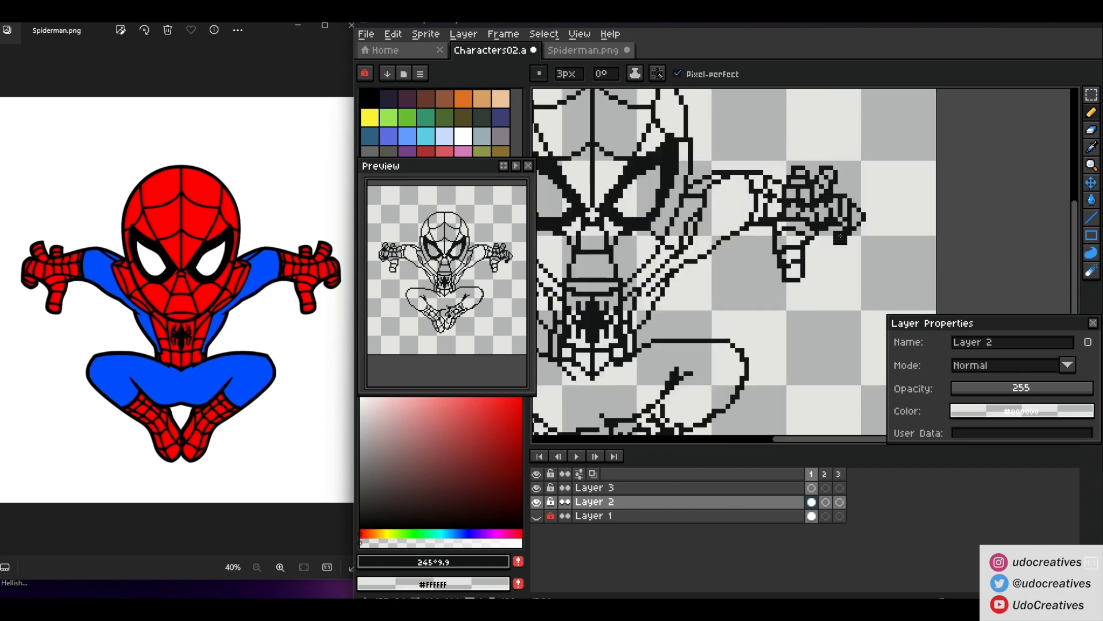
{"action": "scroll", "coordinate": [845, 228], "scroll_direction": "up", "scroll_amount": 1}
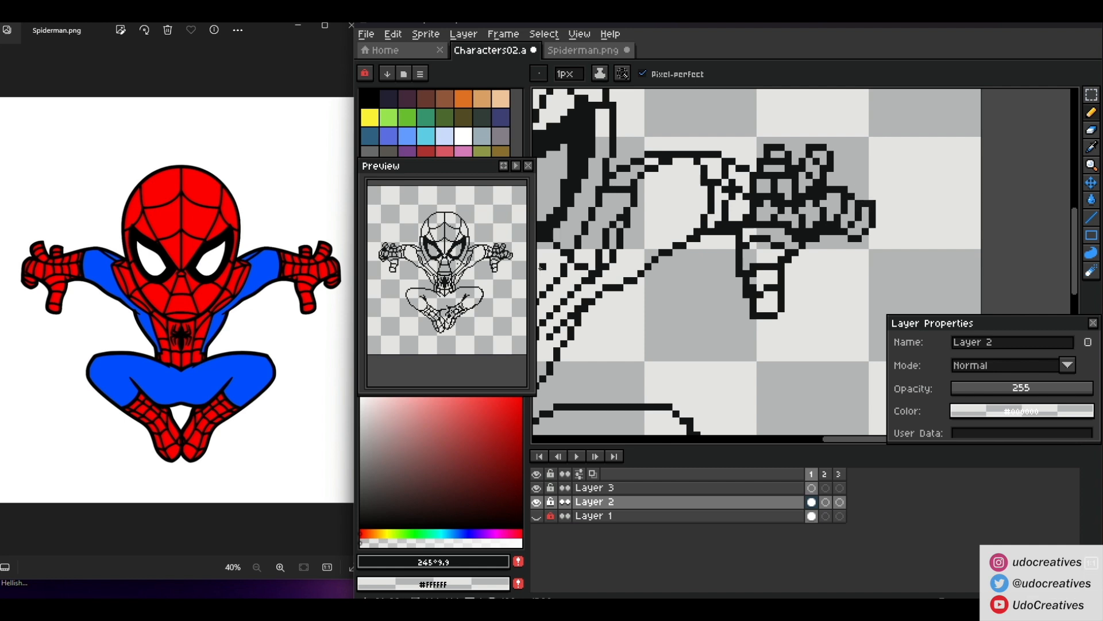
Select the right thumb's line art, nudge it one pixel to the right and deselect it
{"action": "scroll", "coordinate": [744, 345], "scroll_direction": "down", "scroll_amount": 2}
{"action": "left_click", "coordinate": [1091, 95]}
{"action": "left_click_drag", "start_coordinate": [719, 249], "coordinate": [769, 296]}
{"action": "key", "text": "Right"}
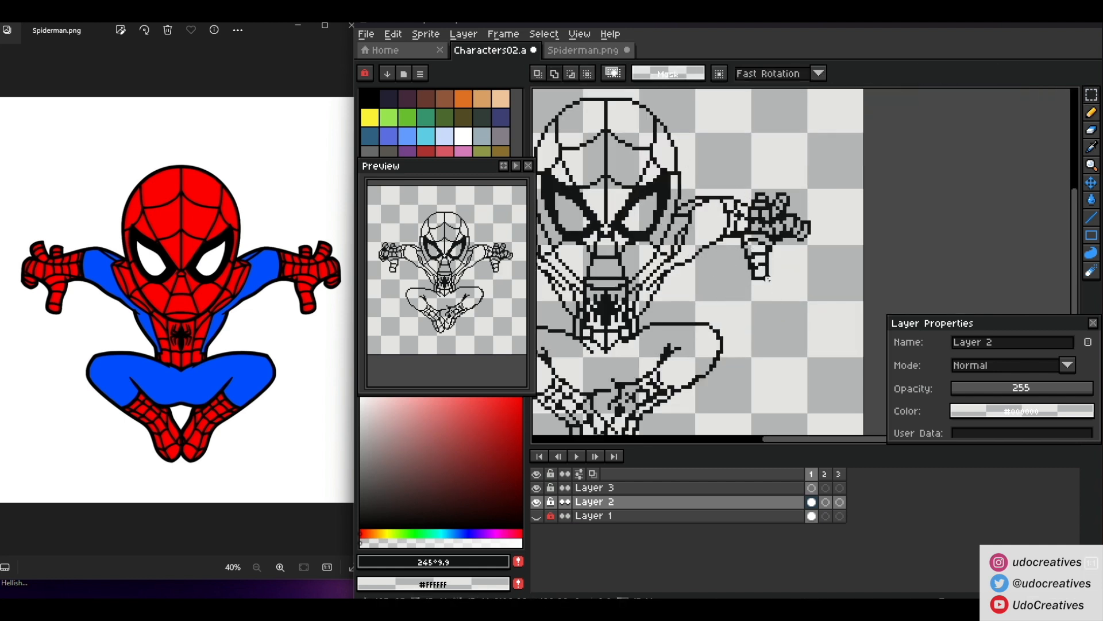
{"action": "key", "text": "ctrl+d"}
Reselect the right thumb's line art, nudge it one pixel to the left, deselect it and save the file
{"action": "scroll", "coordinate": [766, 259], "scroll_direction": "up", "scroll_amount": 1}
{"action": "left_click_drag", "start_coordinate": [742, 253], "coordinate": [789, 296]}
{"action": "key", "text": "Left"}
{"action": "key", "text": "ctrl+d"}
{"action": "scroll", "coordinate": [833, 261], "scroll_direction": "down", "scroll_amount": 2}
{"action": "key", "text": "ctrl+s"}
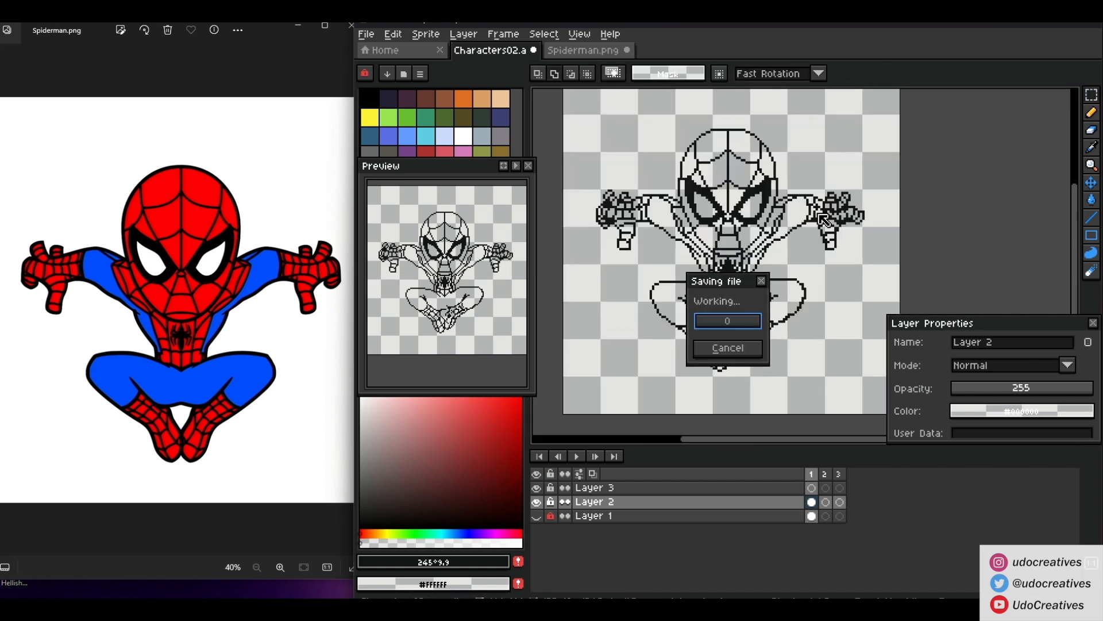
Retouch the outline on the right side of the head beside the eye with the 1 px Pencil
{"action": "scroll", "coordinate": [794, 167], "scroll_direction": "up", "scroll_amount": 3}
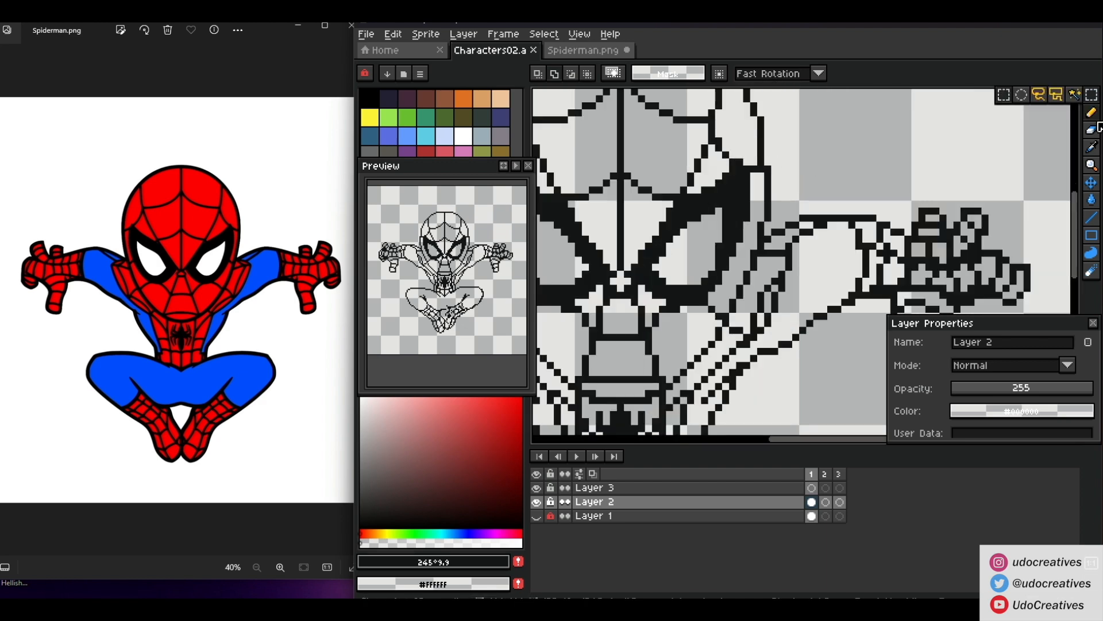
{"action": "left_click", "coordinate": [1093, 112]}
{"action": "left_click", "coordinate": [768, 162]}
{"action": "scroll", "coordinate": [784, 181], "scroll_direction": "down", "scroll_amount": 2}
{"action": "scroll", "coordinate": [682, 175], "scroll_direction": "up", "scroll_amount": 2}
{"action": "scroll", "coordinate": [698, 255], "scroll_direction": "down", "scroll_amount": 2}
{"action": "scroll", "coordinate": [704, 200], "scroll_direction": "down", "scroll_amount": 1}
{"action": "scroll", "coordinate": [699, 270], "scroll_direction": "up", "scroll_amount": 4}
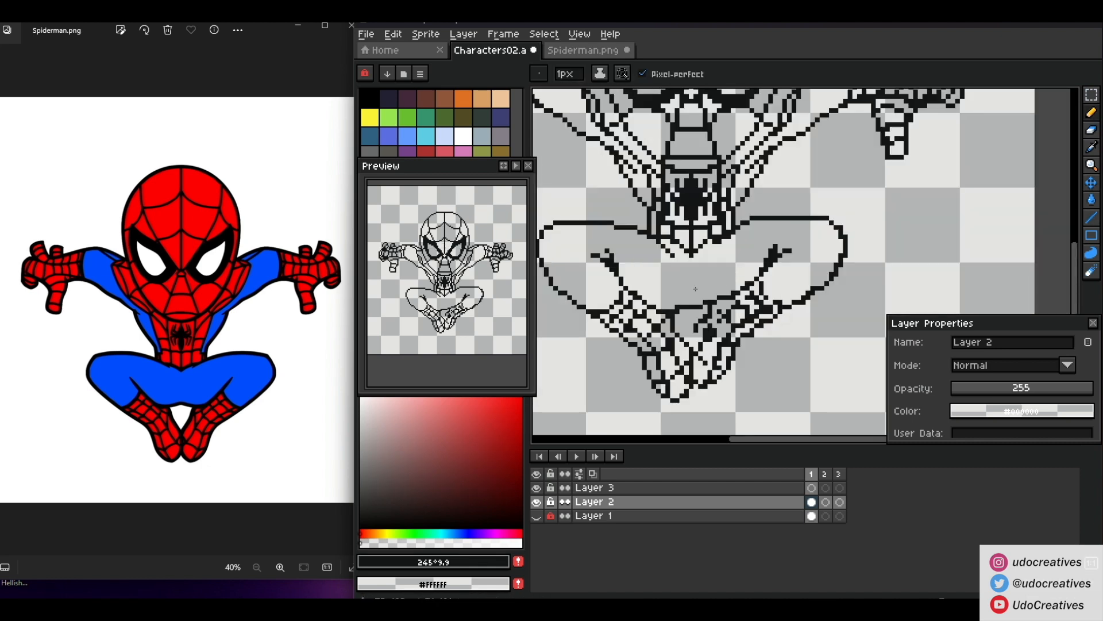
Clean up the line art of the thighs, knee creases and lower legs on Layer 2
{"action": "scroll", "coordinate": [695, 289], "scroll_direction": "up", "scroll_amount": 1}
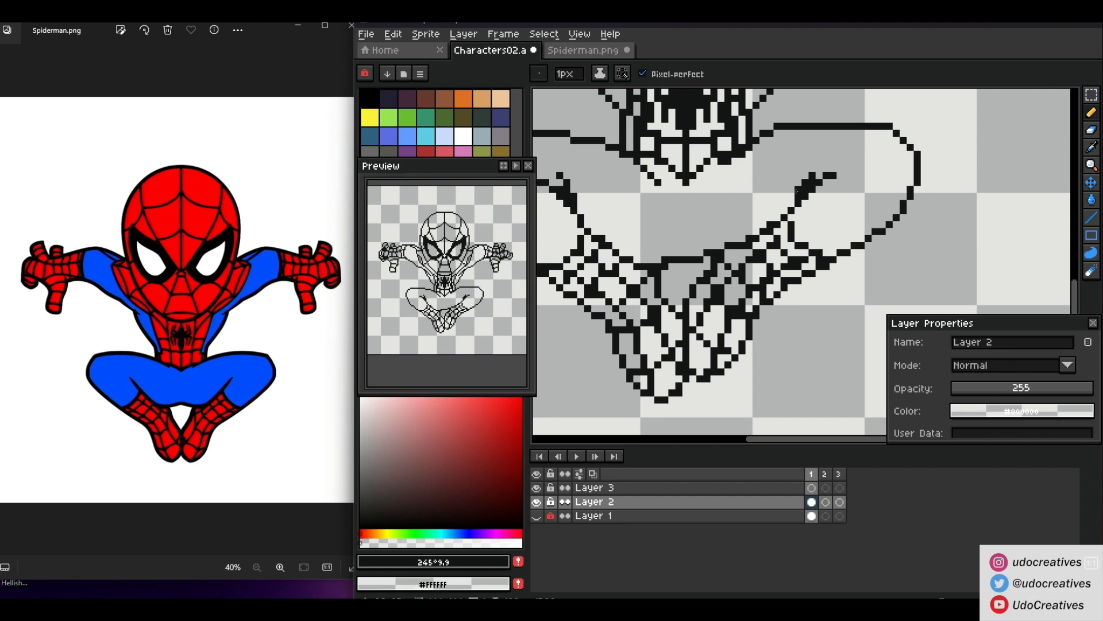
{"action": "scroll", "coordinate": [796, 190], "scroll_direction": "down", "scroll_amount": 2}
{"action": "key", "text": "v"}
{"action": "scroll", "coordinate": [919, 208], "scroll_direction": "up", "scroll_amount": 1}
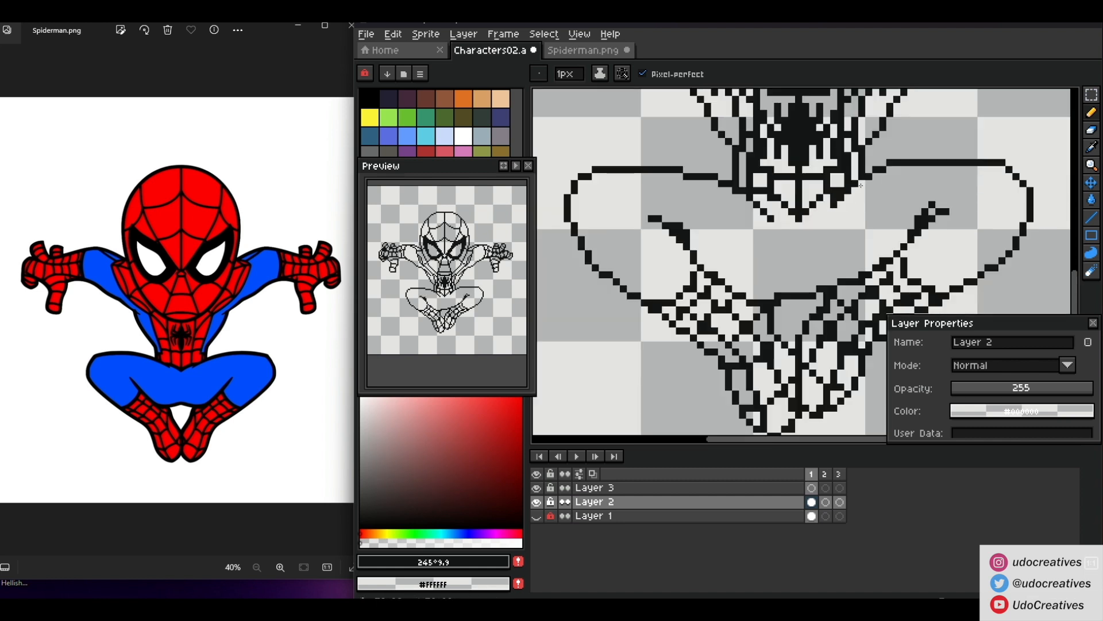
{"action": "scroll", "coordinate": [1008, 168], "scroll_direction": "down", "scroll_amount": 3}
{"action": "scroll", "coordinate": [747, 253], "scroll_direction": "up", "scroll_amount": 3}
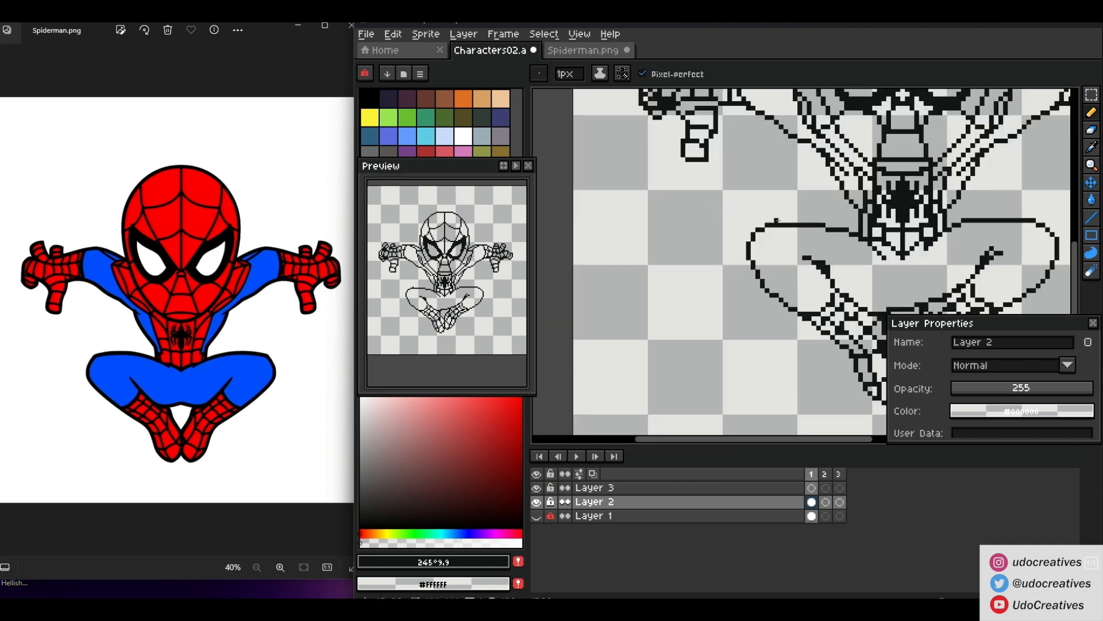
{"action": "scroll", "coordinate": [782, 239], "scroll_direction": "down", "scroll_amount": 3}
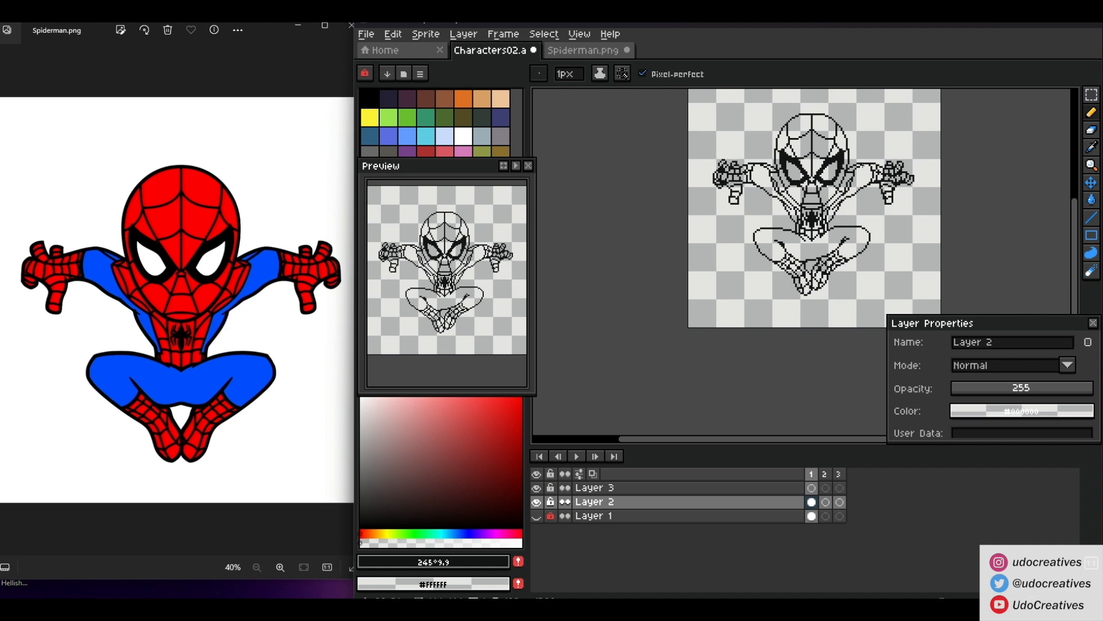
{"action": "scroll", "coordinate": [833, 241], "scroll_direction": "up", "scroll_amount": 1}
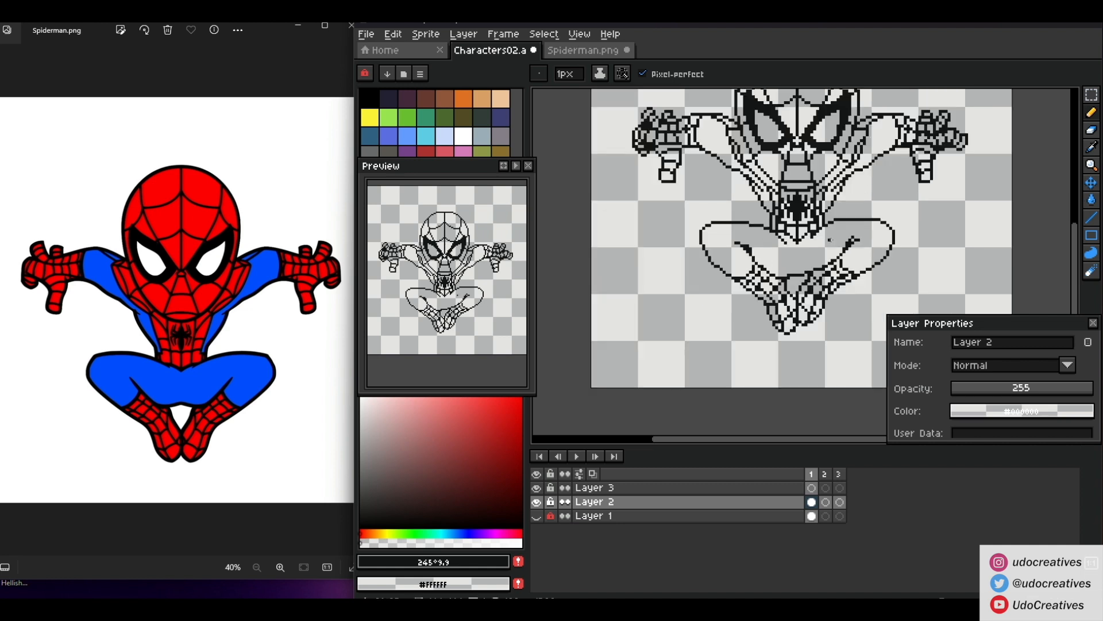
Fill every empty area of Layer 2 with the palette's bright red, using the Paint Bucket with Contiguous off
{"action": "left_click", "coordinate": [1092, 200]}
{"action": "left_click_drag", "start_coordinate": [434, 164], "coordinate": [441, 213]}
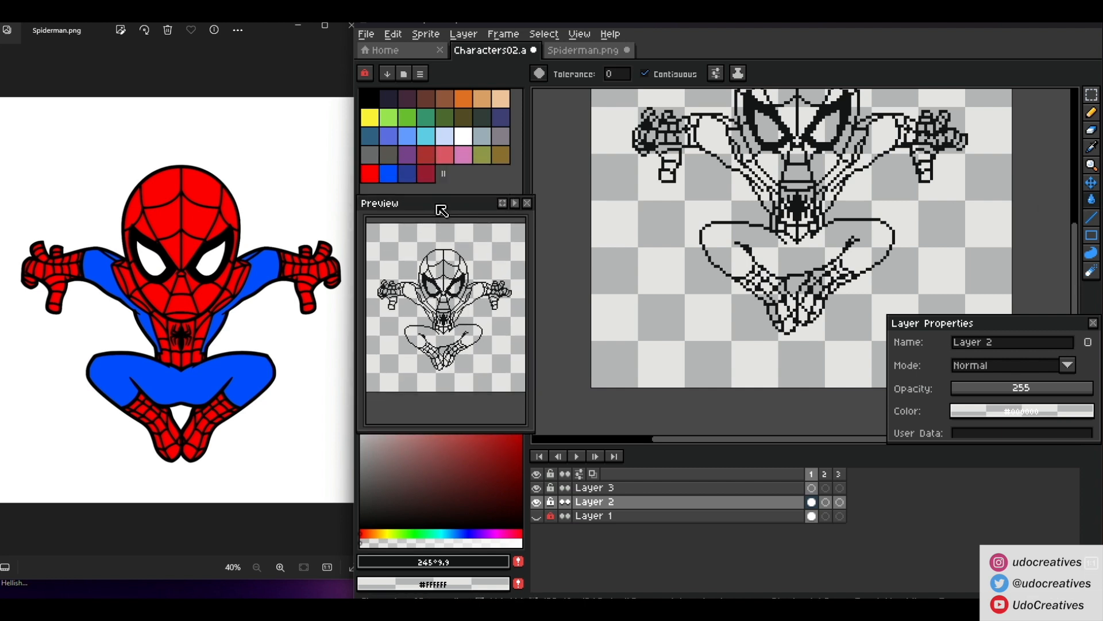
{"action": "left_click", "coordinate": [369, 172]}
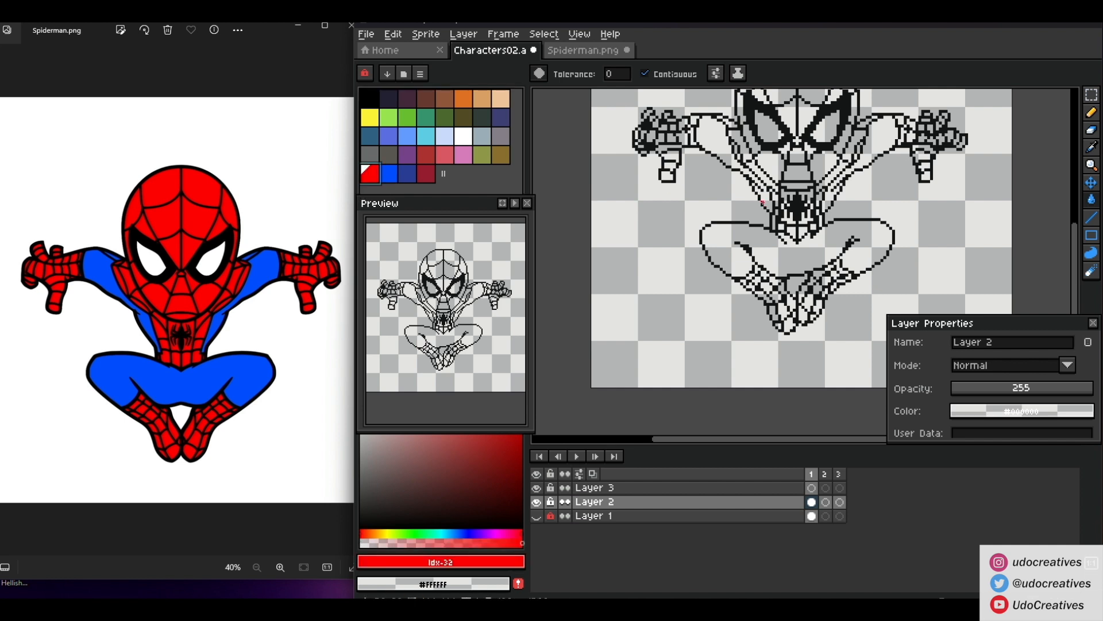
{"action": "left_click", "coordinate": [796, 251]}
{"action": "key", "text": "ctrl+z"}
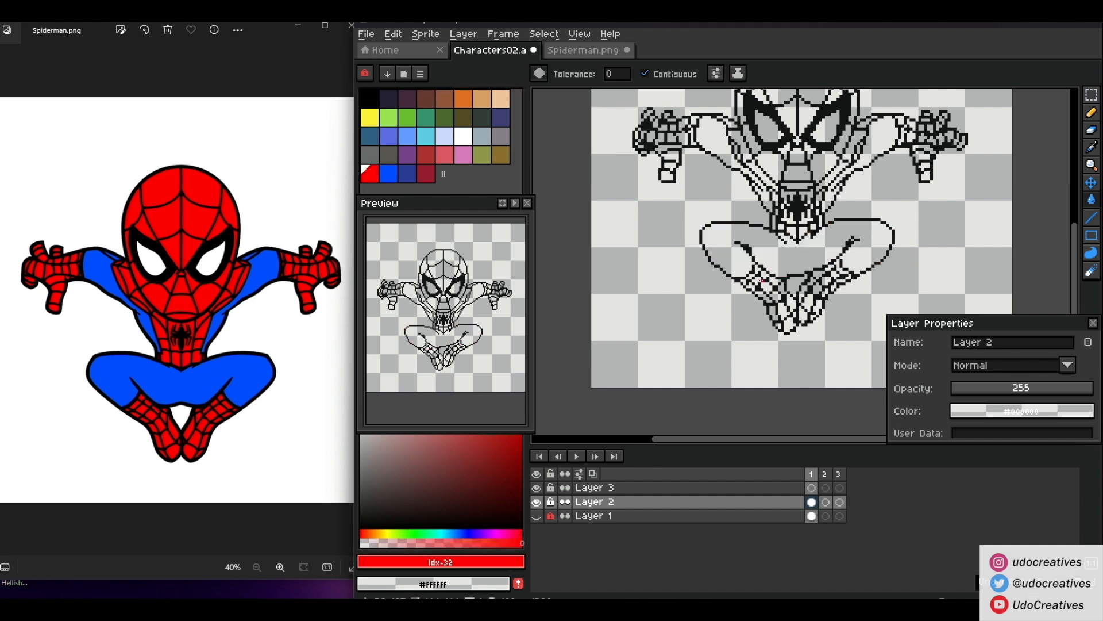
{"action": "left_click", "coordinate": [645, 73]}
{"action": "left_click", "coordinate": [666, 196]}
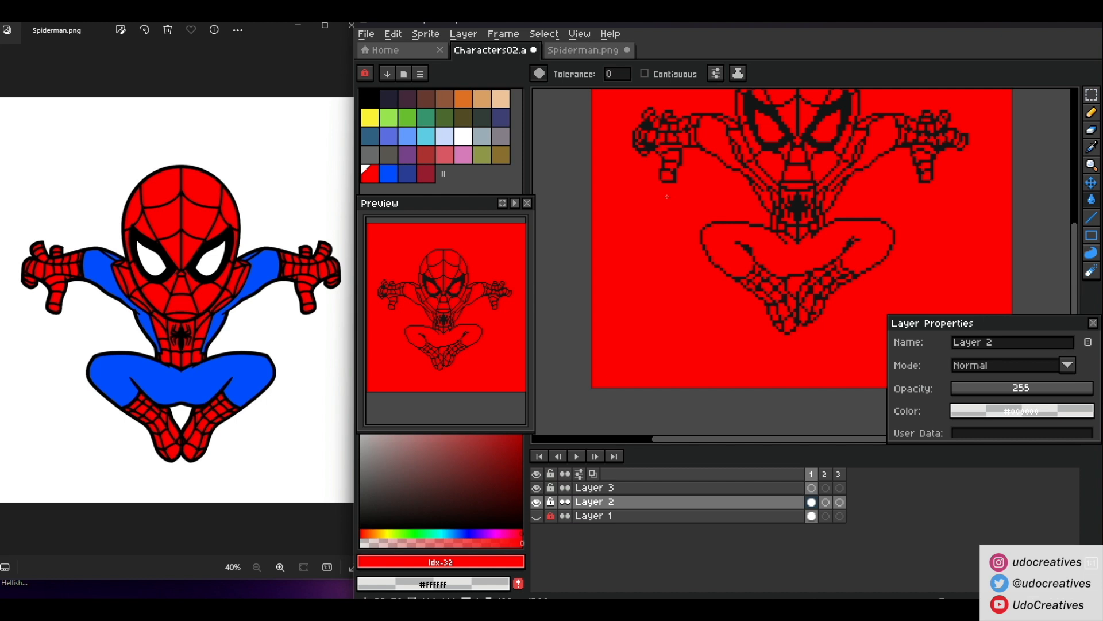
Turn Contiguous back on and clear the red from the background around the figure and the gap between the legs
{"action": "left_click", "coordinate": [669, 76]}
{"action": "key", "text": "ctrl+z"}
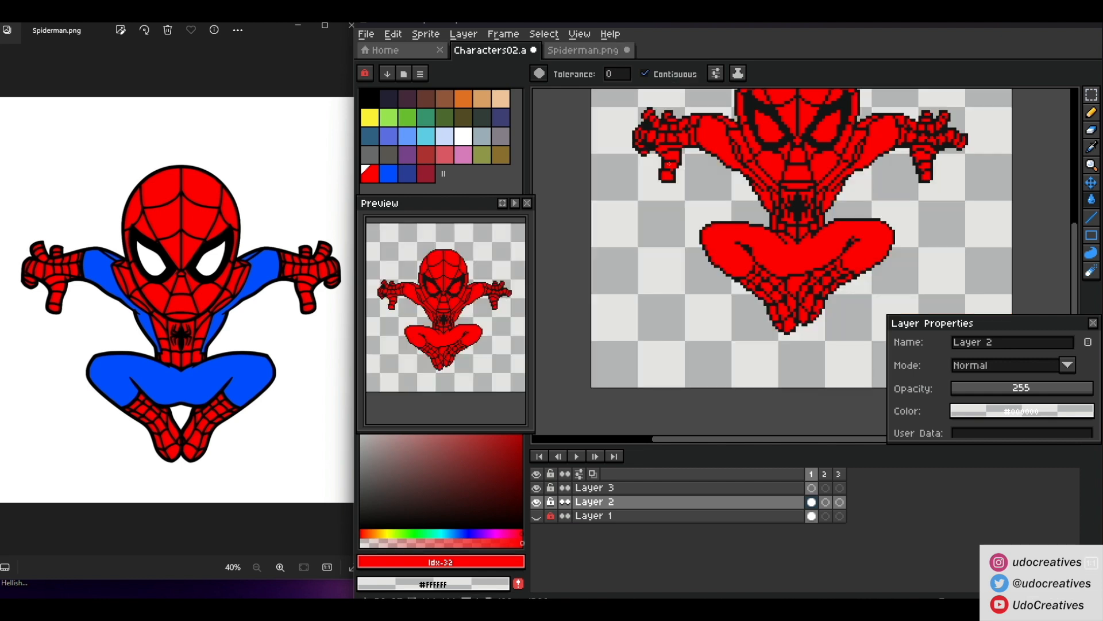
{"action": "left_click_drag", "start_coordinate": [805, 188], "coordinate": [726, 226]}
{"action": "left_click", "coordinate": [1091, 203]}
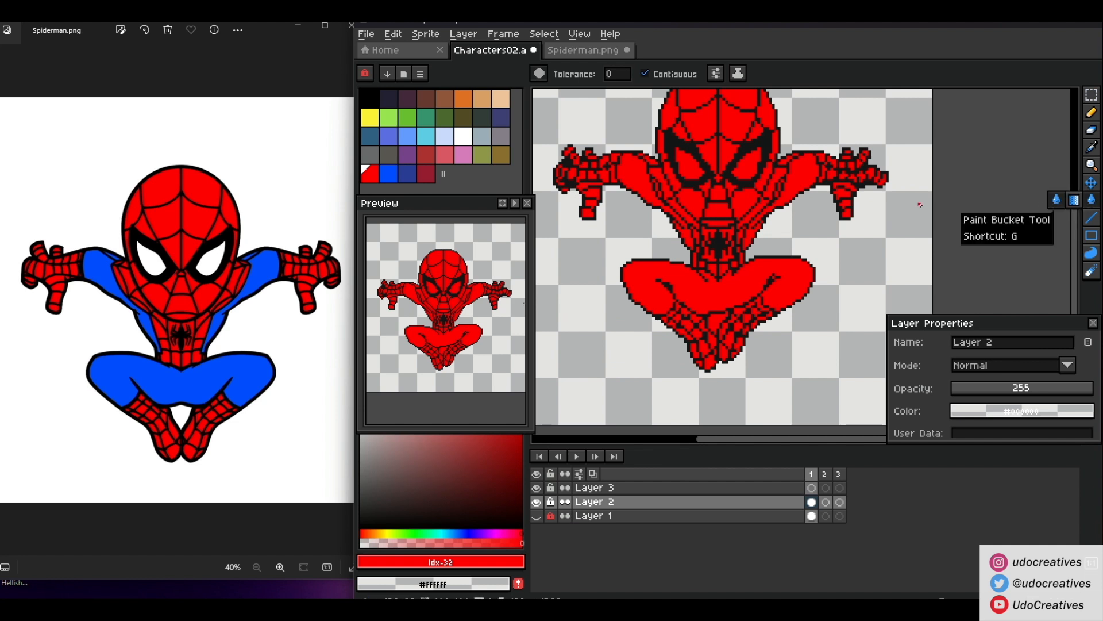
Fill the thighs, both upper arms and the sides of the torso with the palette's bright blue
{"action": "left_click", "coordinate": [389, 173]}
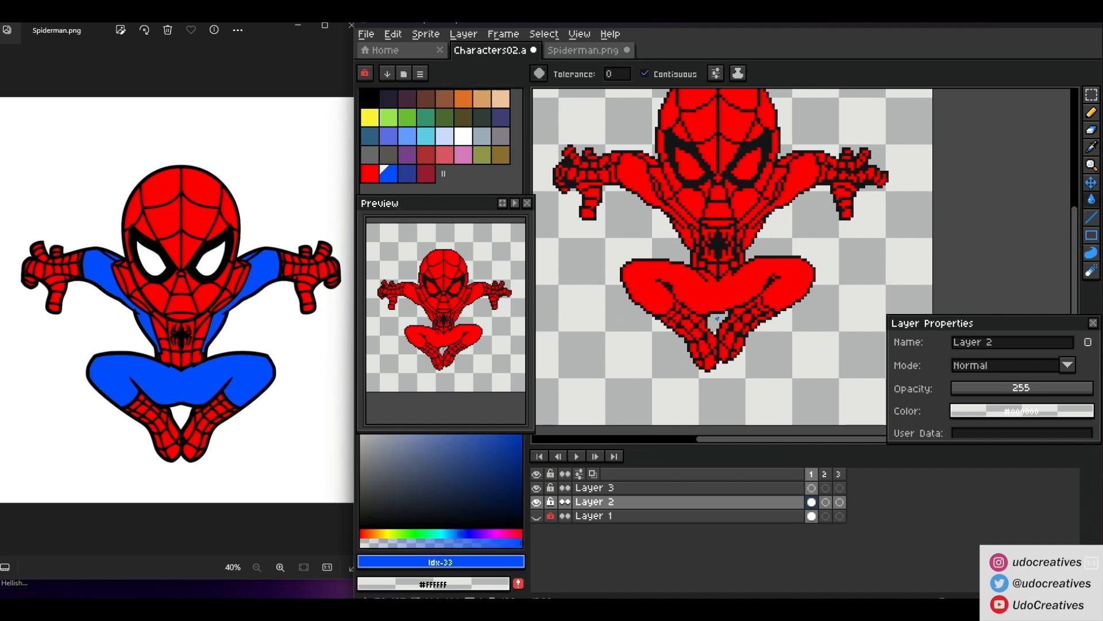
{"action": "left_click", "coordinate": [707, 303]}
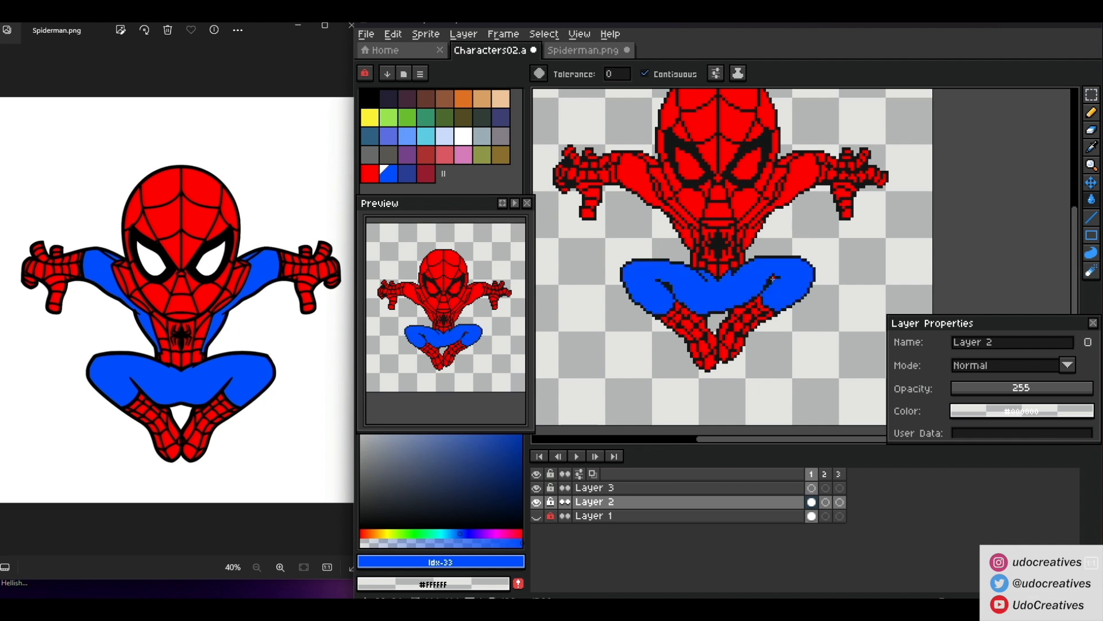
{"action": "left_click", "coordinate": [775, 277]}
{"action": "scroll", "coordinate": [660, 234], "scroll_direction": "up", "scroll_amount": 1}
{"action": "left_click", "coordinate": [631, 163]}
{"action": "left_click", "coordinate": [692, 234]}
{"action": "left_click", "coordinate": [771, 233]}
{"action": "left_click", "coordinate": [831, 158]}
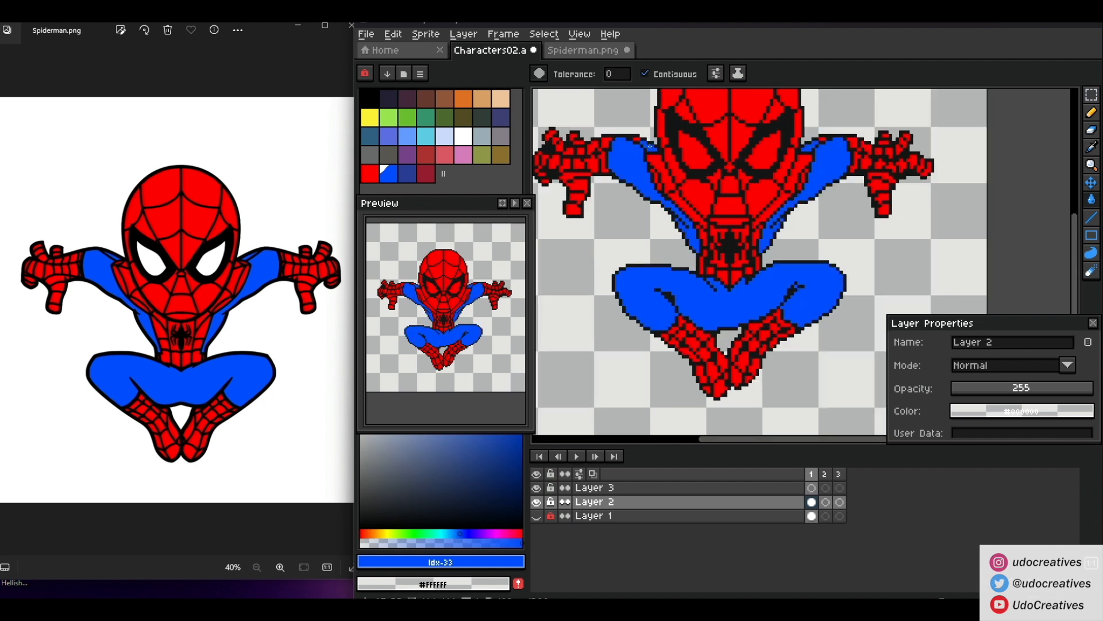
Fill both eyes with white and save the file
{"action": "left_click", "coordinate": [463, 137]}
{"action": "left_click", "coordinate": [695, 152]}
{"action": "left_click", "coordinate": [763, 150]}
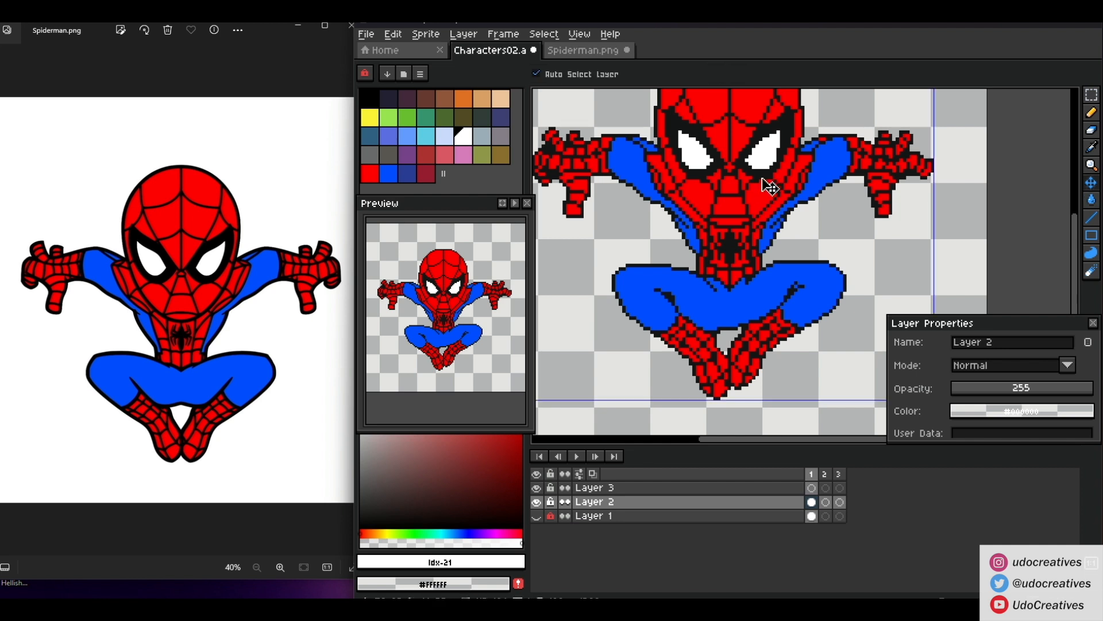
{"action": "scroll", "coordinate": [758, 198], "scroll_direction": "up", "scroll_amount": 2}
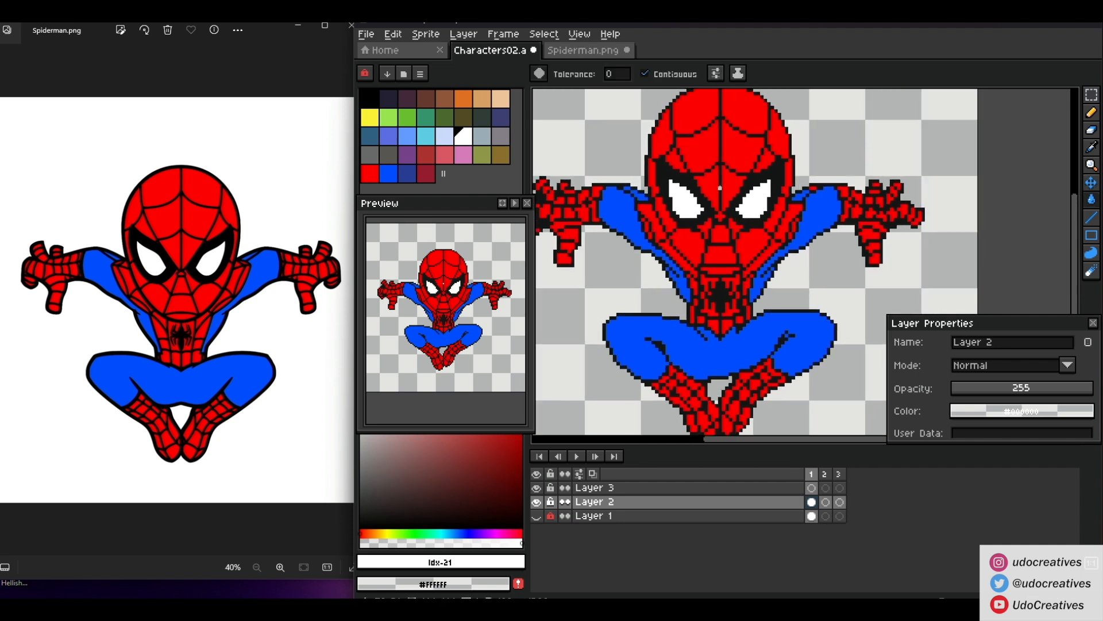
{"action": "scroll", "coordinate": [720, 187], "scroll_direction": "down", "scroll_amount": 1}
{"action": "key", "text": "ctrl+s"}
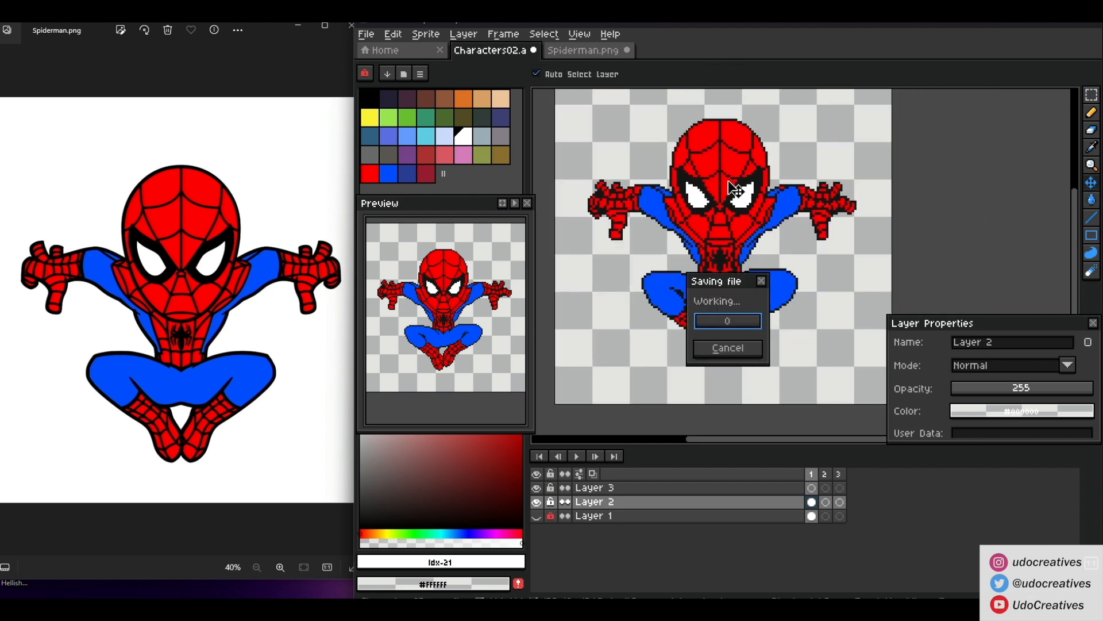
Switch to the Pencil with the palette's dark red and enlarge the brush to 5 px
{"action": "key", "text": "b"}
{"action": "scroll", "coordinate": [688, 218], "scroll_direction": "up", "scroll_amount": 1}
{"action": "left_click_drag", "start_coordinate": [681, 205], "coordinate": [673, 226]}
{"action": "left_click", "coordinate": [426, 175]}
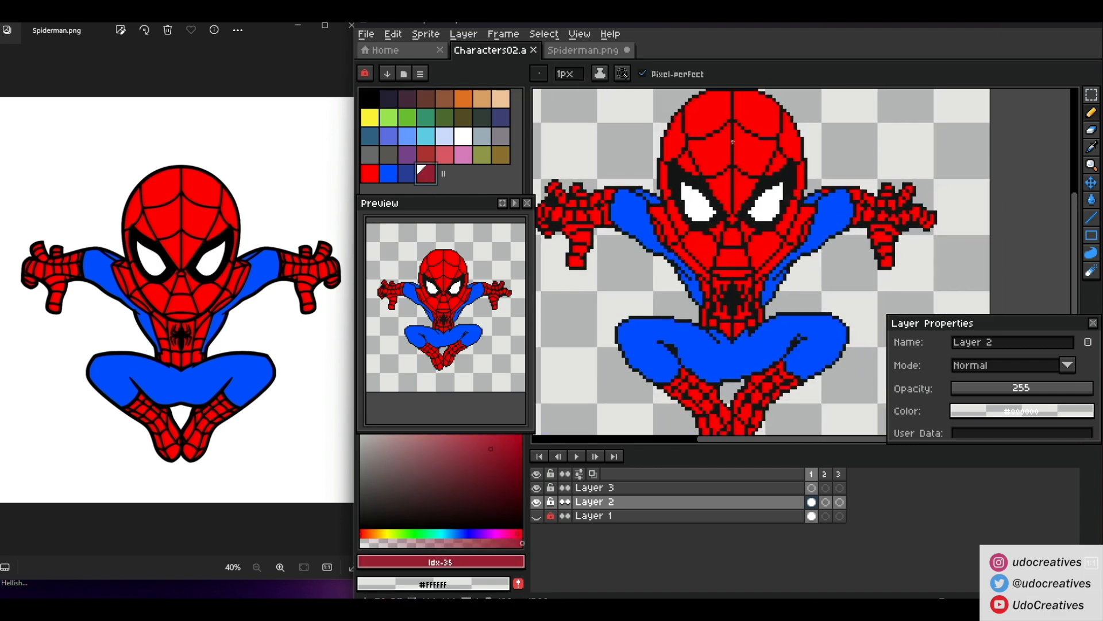
{"action": "scroll", "coordinate": [721, 165], "scroll_direction": "up", "scroll_amount": 4}
{"action": "left_click", "coordinate": [732, 130], "text": "alt"}
{"action": "left_click", "coordinate": [426, 176]}
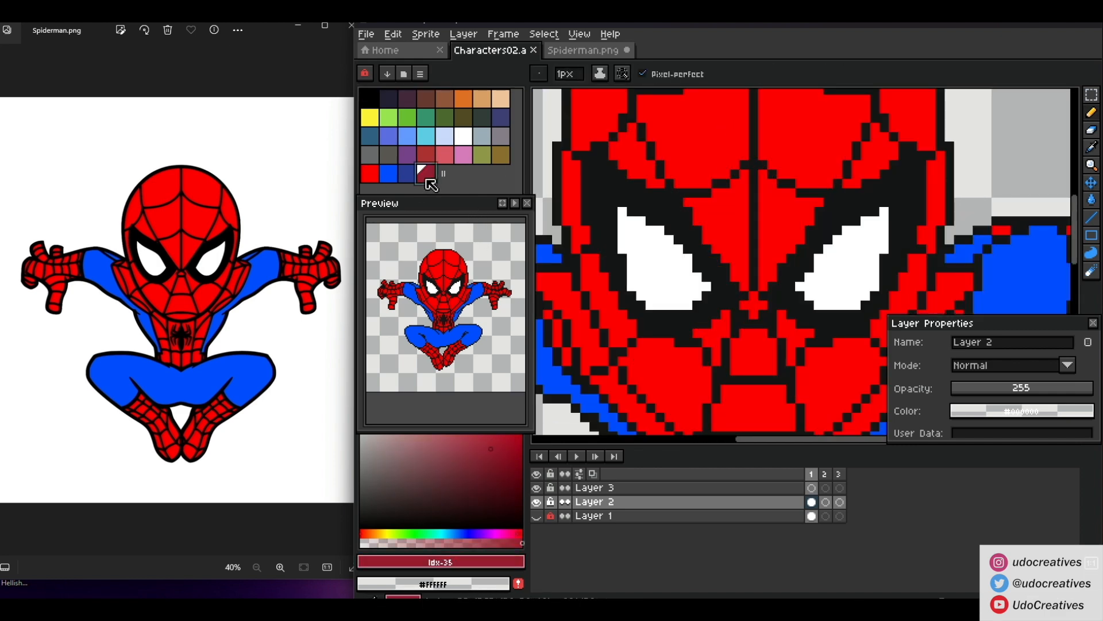
{"action": "key", "text": "plus"}
{"action": "key", "text": "plus"}
{"action": "key", "text": "plus"}
{"action": "key", "text": "plus"}
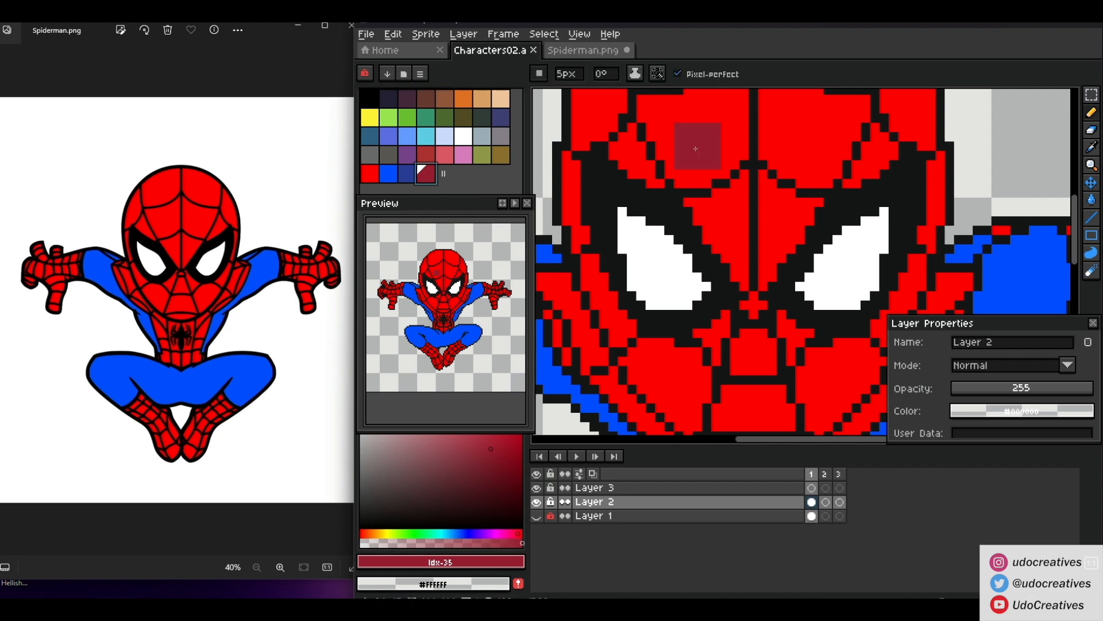
Dab a few #903246 shading pixels above the left eye with a 1 px brush and sample that shade as the background colour
{"action": "left_click", "coordinate": [695, 149], "text": "alt"}
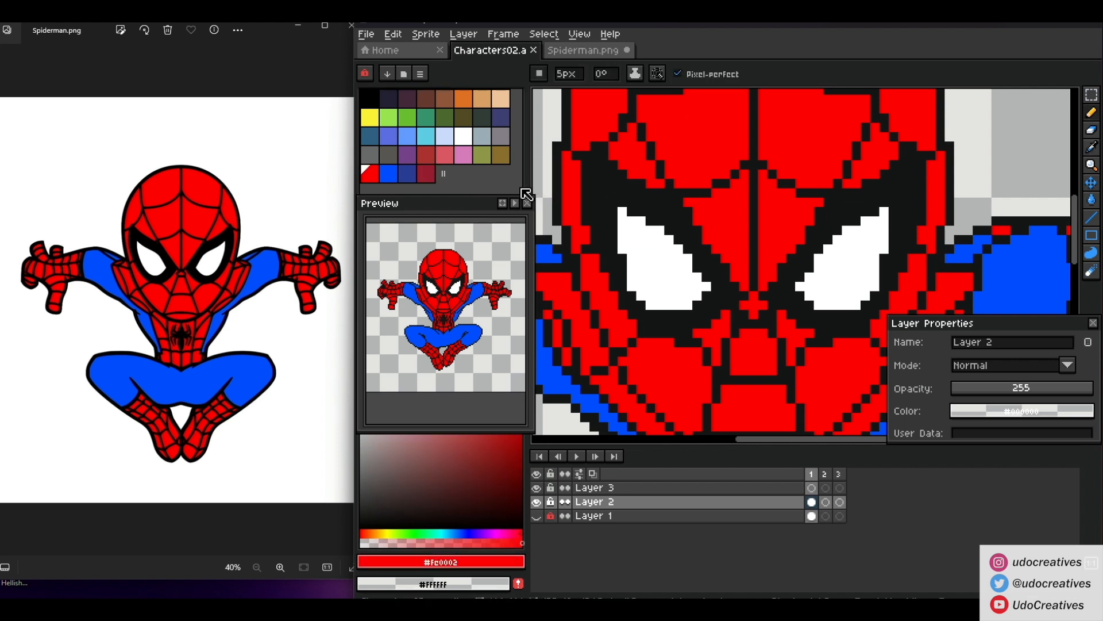
{"action": "left_click_drag", "start_coordinate": [482, 204], "coordinate": [482, 155]}
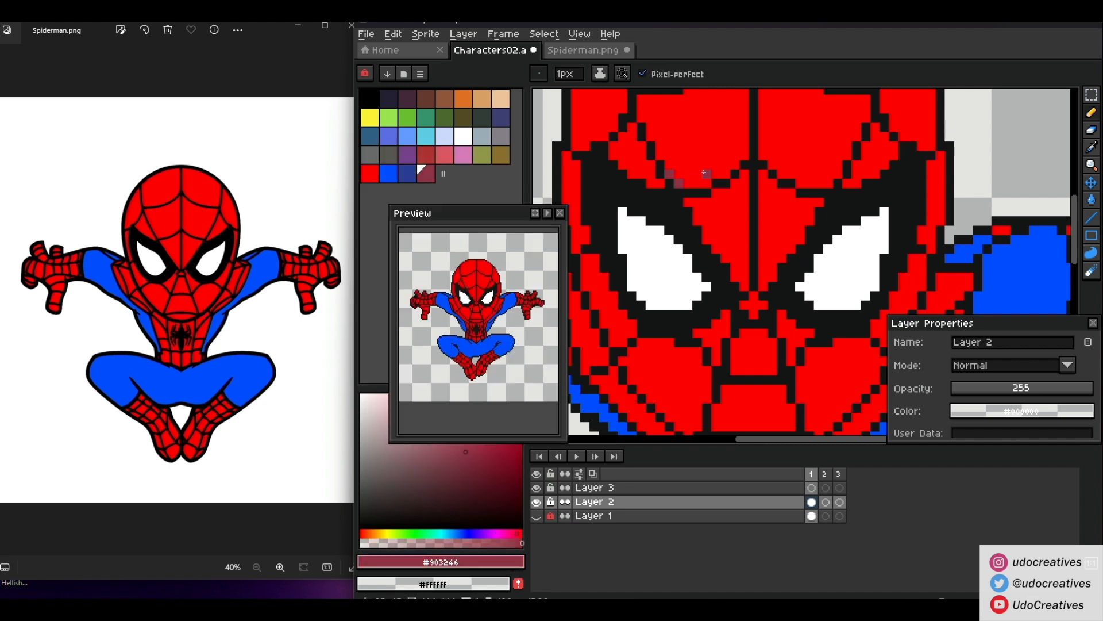
{"action": "scroll", "coordinate": [705, 173], "scroll_direction": "down", "scroll_amount": 2}
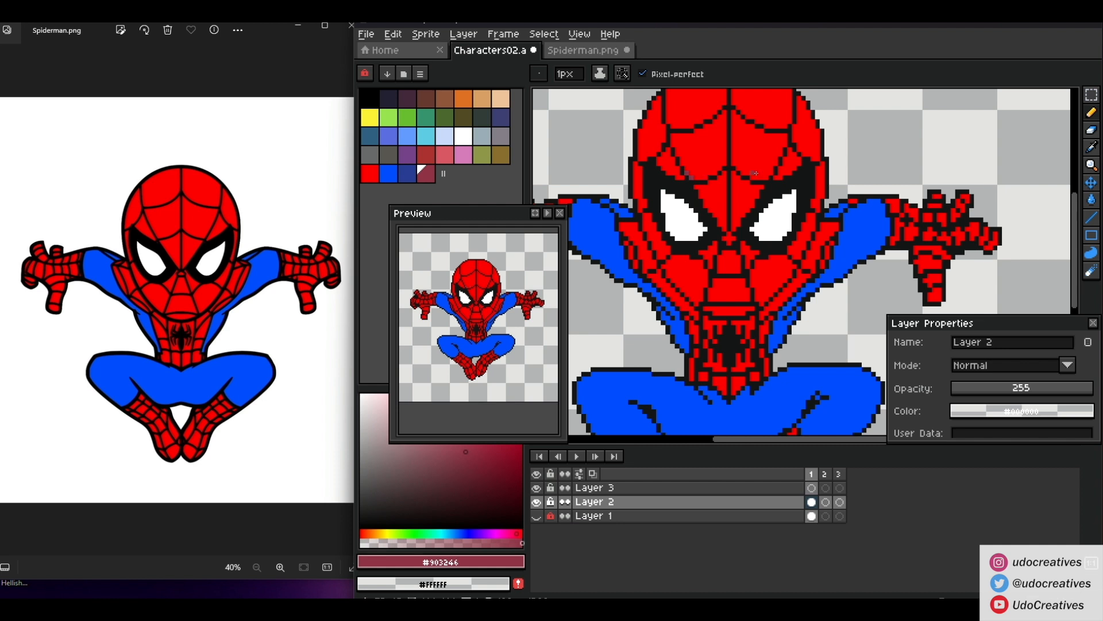
{"action": "left_click", "coordinate": [1092, 147]}
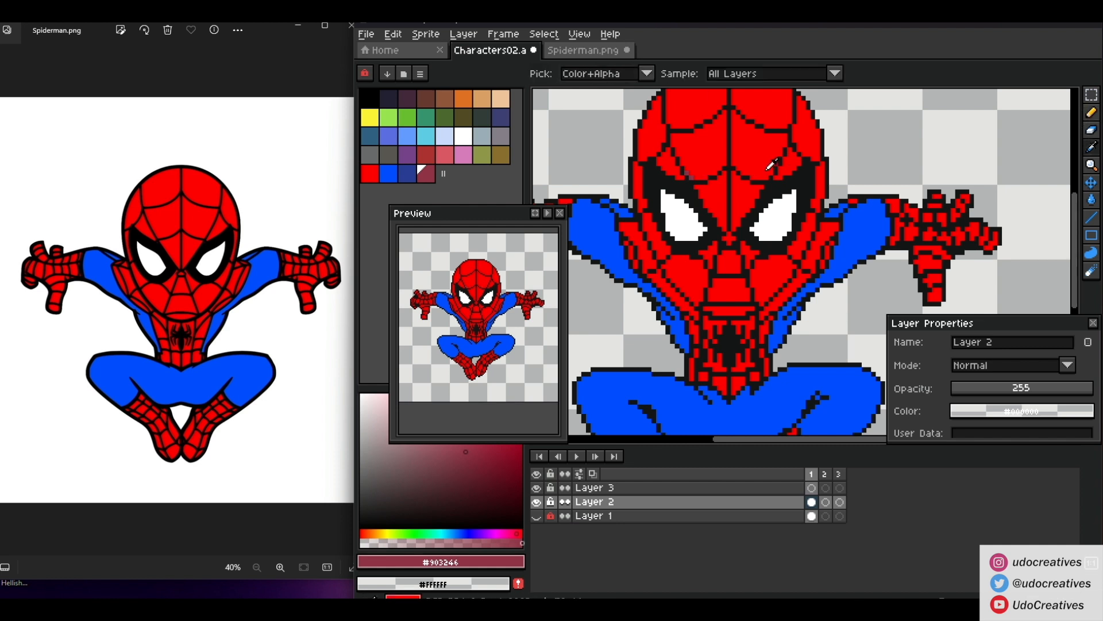
{"action": "right_click", "coordinate": [690, 173]}
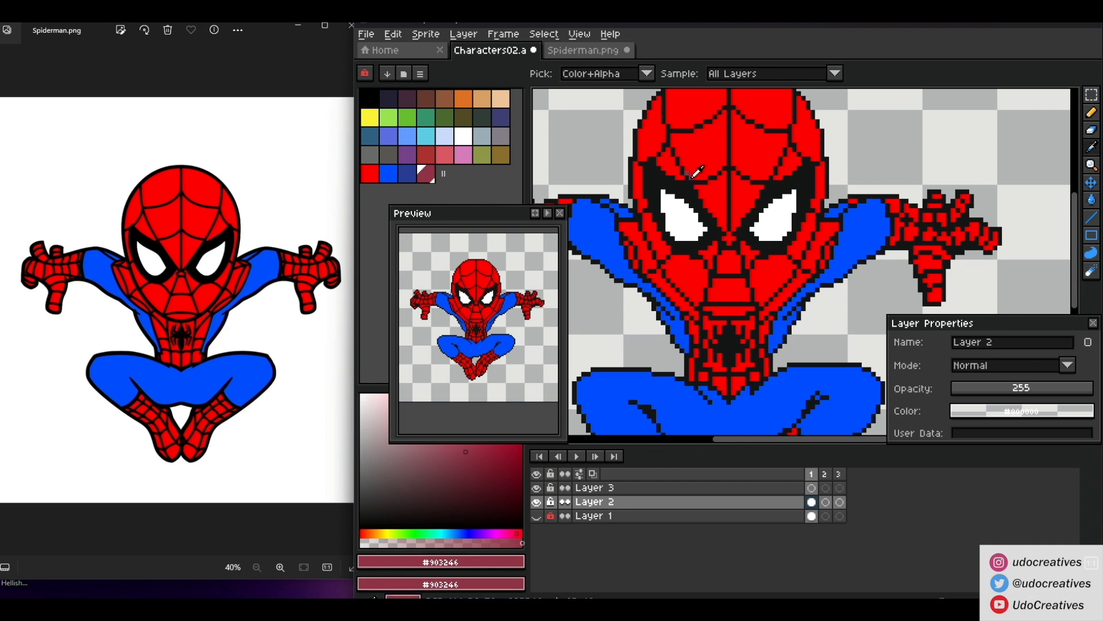
Sample the mask's red #fe0002 and replace it with #903246 shading around the mask's edges and lower face using a 5 px Eraser
{"action": "left_click", "coordinate": [709, 154]}
{"action": "key", "text": "b"}
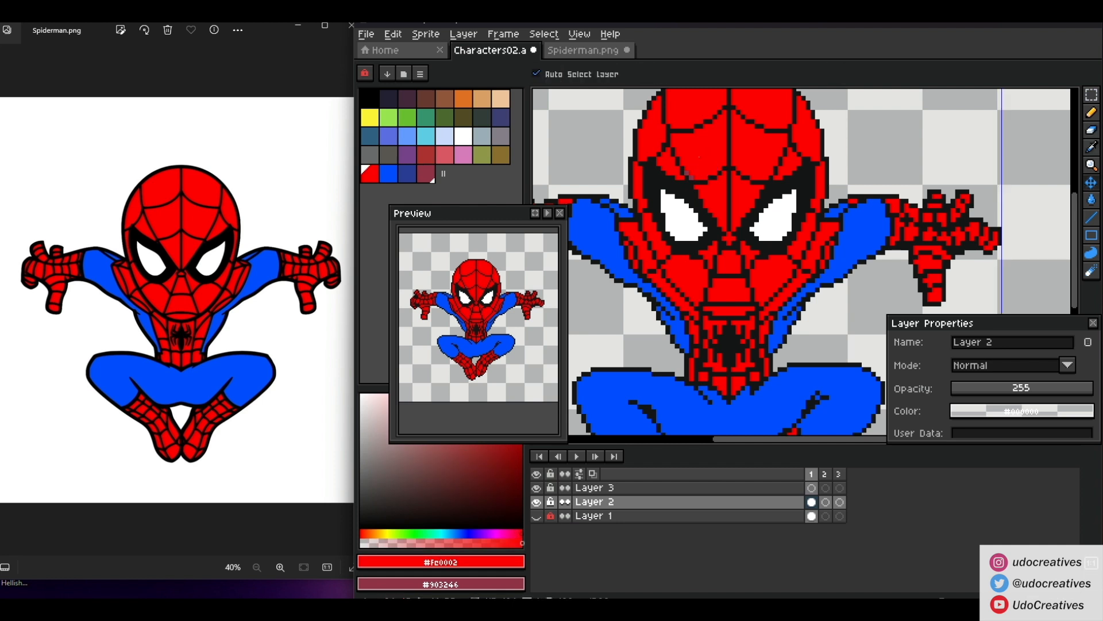
{"action": "key", "text": "e"}
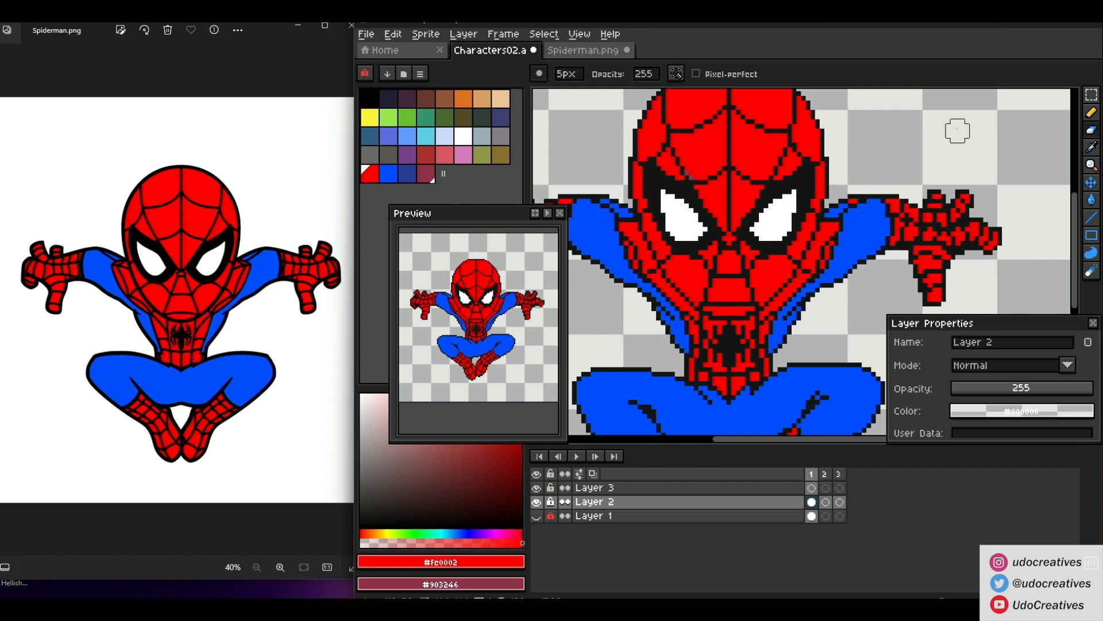
{"action": "mouse_move", "coordinate": [641, 130]}
{"action": "left_mouse_down"}
{"action": "mouse_move", "coordinate": [649, 261]}
{"action": "mouse_move", "coordinate": [704, 309]}
{"action": "mouse_move", "coordinate": [755, 308]}
{"action": "mouse_move", "coordinate": [784, 284]}
{"action": "mouse_move", "coordinate": [829, 142]}
{"action": "left_mouse_up"}
{"action": "left_click_drag", "start_coordinate": [835, 182], "coordinate": [822, 234]}
{"action": "right_click", "coordinate": [638, 187], "text": "alt"}
{"action": "left_click", "coordinate": [630, 192], "text": "alt"}
{"action": "left_click_drag", "start_coordinate": [687, 262], "coordinate": [687, 211]}
{"action": "key", "text": "x"}
{"action": "mouse_move", "coordinate": [649, 246]}
{"action": "left_mouse_down"}
{"action": "mouse_move", "coordinate": [724, 306]}
{"action": "mouse_move", "coordinate": [808, 227]}
{"action": "left_mouse_up"}
{"action": "mouse_move", "coordinate": [720, 254]}
{"action": "left_mouse_down"}
{"action": "mouse_move", "coordinate": [712, 320]}
{"action": "mouse_move", "coordinate": [716, 308]}
{"action": "left_mouse_up"}
Enlarge the brush to 13 px and shade the far side of the head and the lower face with #903246
{"action": "key", "text": "plus"}
{"action": "key", "text": "plus"}
{"action": "key", "text": "plus"}
{"action": "key", "text": "plus"}
{"action": "key", "text": "plus"}
{"action": "key", "text": "plus"}
{"action": "key", "text": "plus"}
{"action": "key", "text": "plus"}
{"action": "mouse_move", "coordinate": [764, 119]}
{"action": "left_mouse_down"}
{"action": "mouse_move", "coordinate": [773, 298]}
{"action": "mouse_move", "coordinate": [694, 343]}
{"action": "mouse_move", "coordinate": [666, 335]}
{"action": "left_mouse_up"}
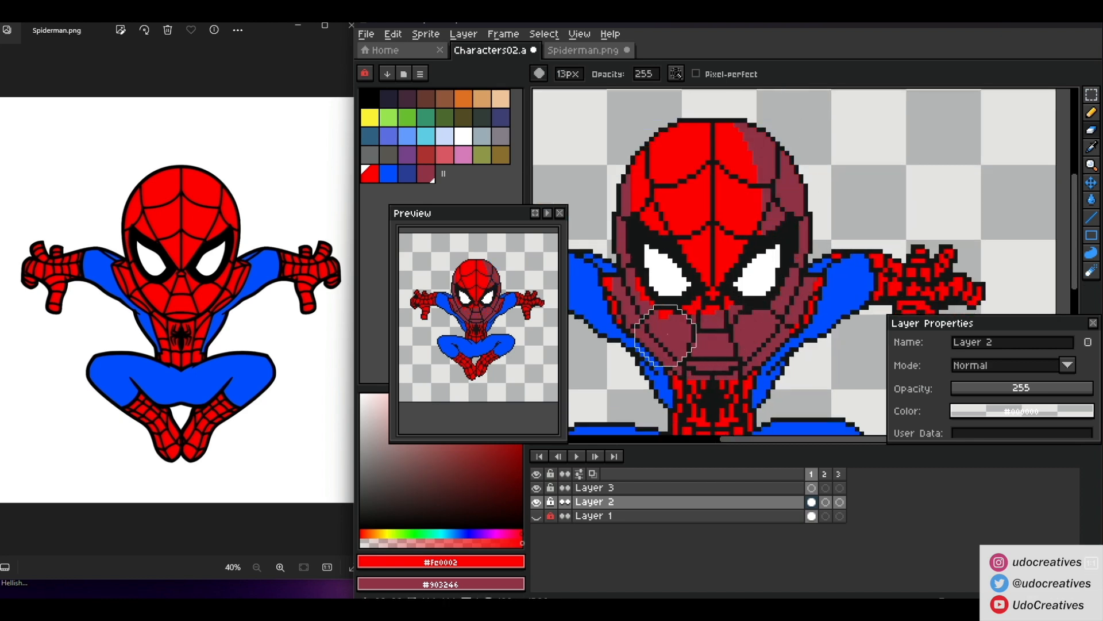
Reduce the brush to 5 px and shade the lower legs and feet with #903246
{"action": "scroll", "coordinate": [722, 209], "scroll_direction": "down", "scroll_amount": 2}
{"action": "left_click_drag", "start_coordinate": [661, 197], "coordinate": [673, 175]}
{"action": "left_click_drag", "start_coordinate": [758, 275], "coordinate": [763, 238]}
{"action": "key", "text": "minus"}
{"action": "key", "text": "minus"}
{"action": "key", "text": "minus"}
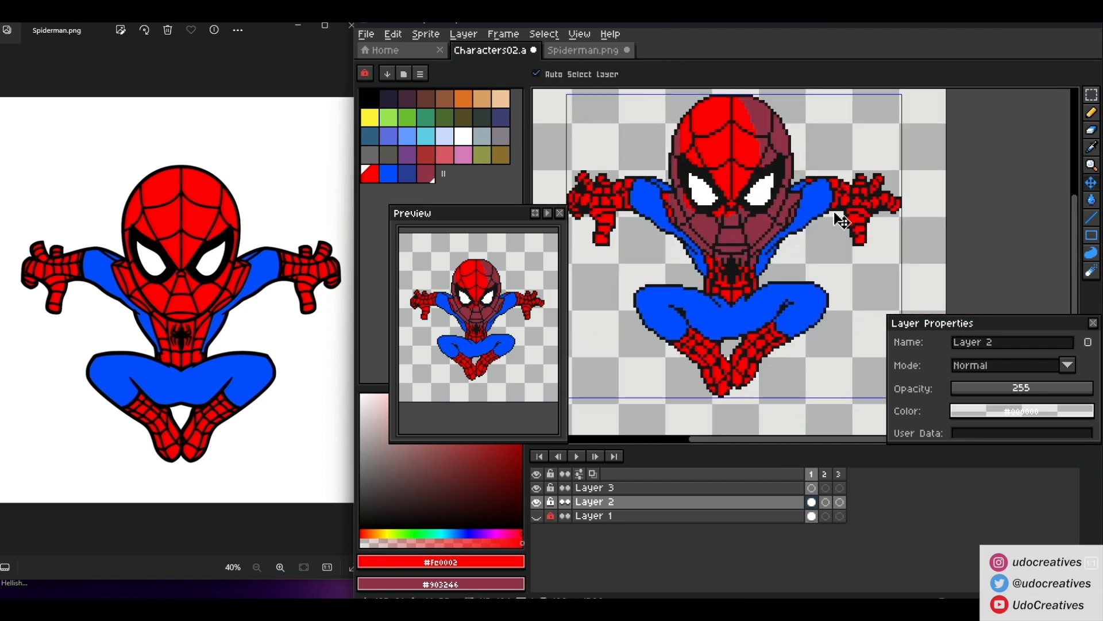
{"action": "key", "text": "minus"}
{"action": "key", "text": "minus"}
{"action": "key", "text": "minus"}
{"action": "key", "text": "minus"}
{"action": "key", "text": "minus"}
{"action": "mouse_move", "coordinate": [671, 342]}
{"action": "left_mouse_down"}
{"action": "mouse_move", "coordinate": [722, 354]}
{"action": "mouse_move", "coordinate": [700, 392]}
{"action": "mouse_move", "coordinate": [749, 355]}
{"action": "mouse_move", "coordinate": [748, 375]}
{"action": "mouse_move", "coordinate": [782, 331]}
{"action": "left_mouse_up"}
Add #903246 shading to the red areas of both hands with the 5 px brush
{"action": "left_click", "coordinate": [848, 194], "text": "alt"}
{"action": "left_click_drag", "start_coordinate": [842, 188], "coordinate": [831, 213]}
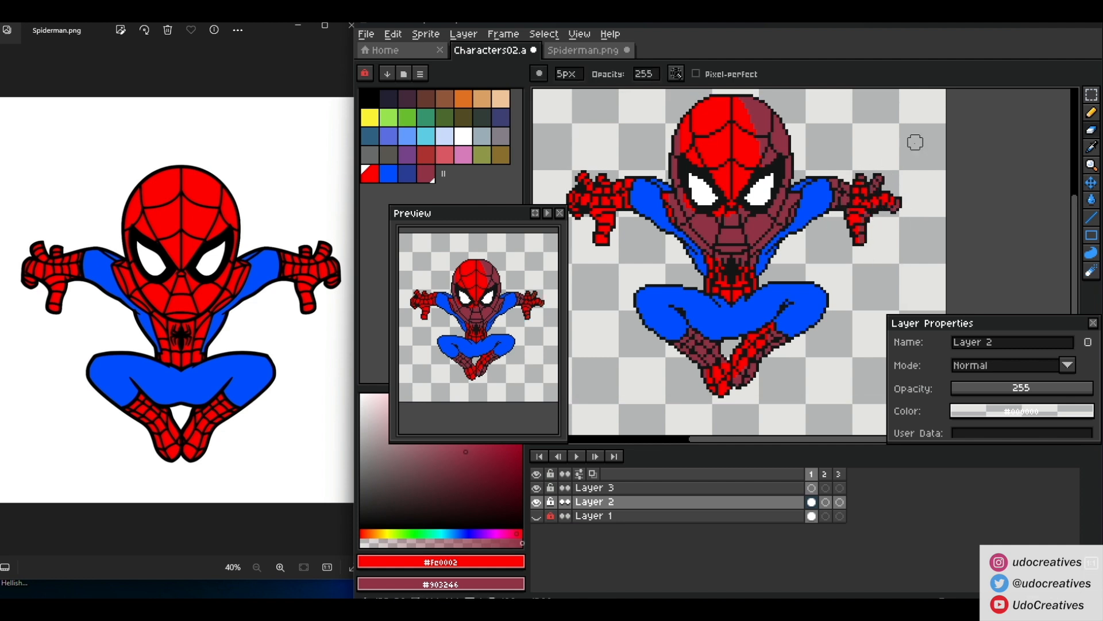
{"action": "left_click_drag", "start_coordinate": [847, 243], "coordinate": [887, 246]}
{"action": "left_click_drag", "start_coordinate": [653, 217], "coordinate": [661, 221]}
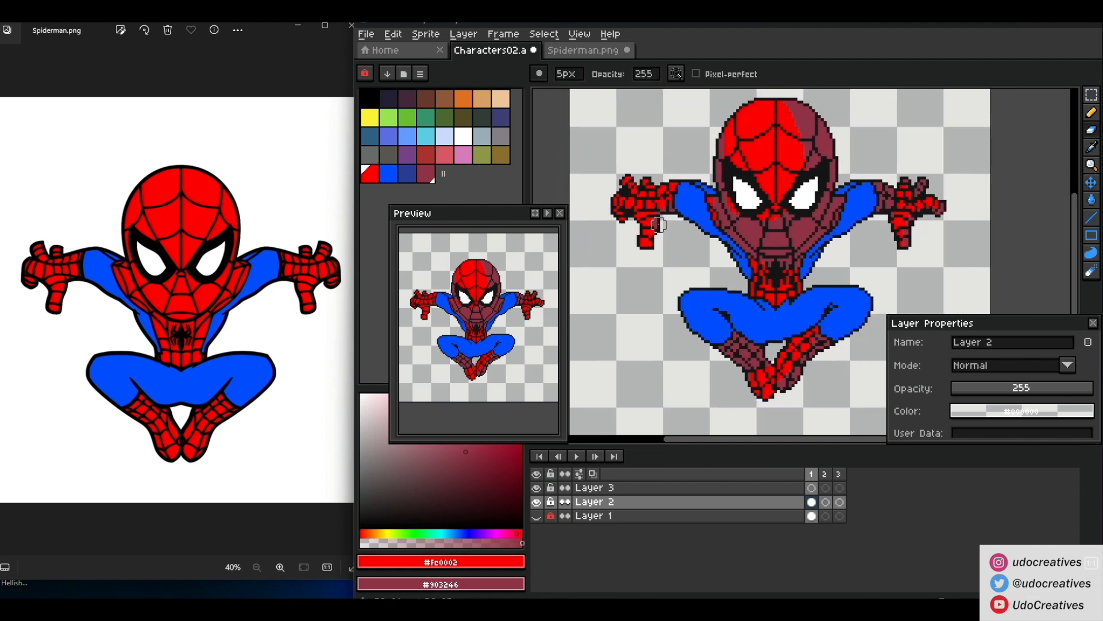
Sample the suit's blue #014cff as the foreground and mix the darker blue #282b91 as the background colour
{"action": "scroll", "coordinate": [631, 213], "scroll_direction": "up", "scroll_amount": 2, "text": "ctrl"}
{"action": "key", "text": "x"}
{"action": "scroll", "coordinate": [751, 260], "scroll_direction": "down", "scroll_amount": 3, "text": "ctrl"}
{"action": "left_click", "coordinate": [781, 314], "text": "alt"}
{"action": "left_click_drag", "start_coordinate": [436, 207], "coordinate": [417, 166]}
{"action": "left_click_drag", "start_coordinate": [495, 168], "coordinate": [483, 142]}
{"action": "left_click", "coordinate": [477, 451]}
{"action": "left_click", "coordinate": [468, 533]}
{"action": "right_click", "coordinate": [468, 533]}
{"action": "left_click", "coordinate": [719, 326], "text": "alt"}
Shade the far upper arm with #282b91 at 8 px and the outer and lower edges of the thighs at 4 px
{"action": "scroll", "coordinate": [843, 157], "scroll_direction": "down", "scroll_amount": 2, "text": "ctrl"}
{"action": "left_click_drag", "start_coordinate": [868, 196], "coordinate": [830, 244]}
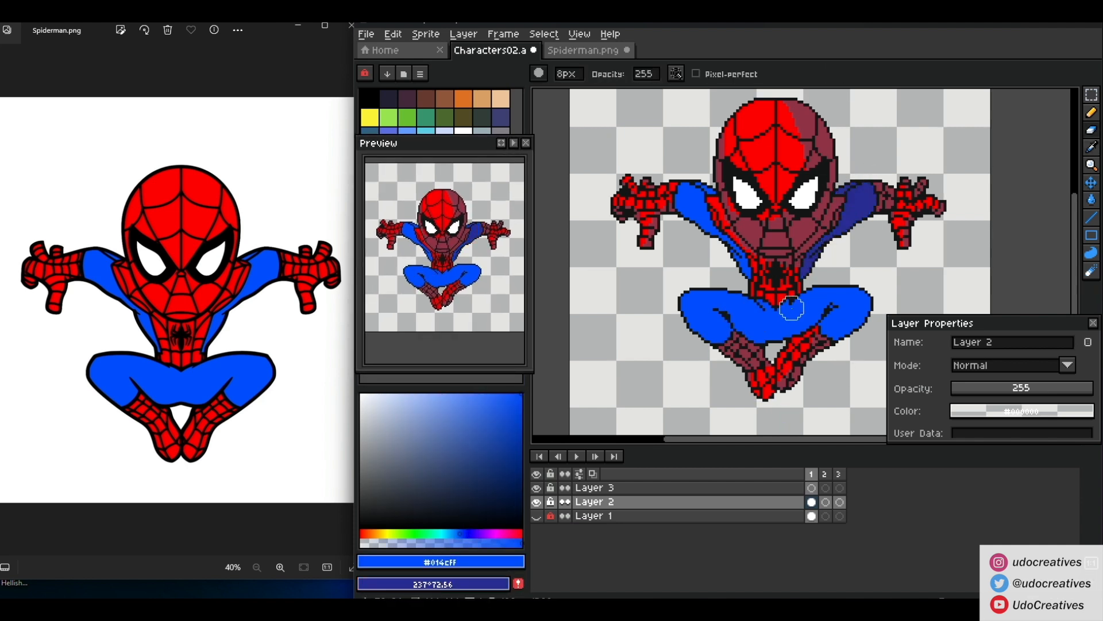
{"action": "scroll", "coordinate": [654, 115], "scroll_direction": "down", "scroll_amount": 3, "text": "ctrl"}
{"action": "mouse_move", "coordinate": [687, 331]}
{"action": "left_mouse_down"}
{"action": "mouse_move", "coordinate": [732, 336]}
{"action": "mouse_move", "coordinate": [727, 318]}
{"action": "mouse_move", "coordinate": [757, 337]}
{"action": "mouse_move", "coordinate": [824, 331]}
{"action": "mouse_move", "coordinate": [842, 322]}
{"action": "mouse_move", "coordinate": [859, 285]}
{"action": "left_mouse_up"}
{"action": "scroll", "coordinate": [728, 330], "scroll_direction": "down", "scroll_amount": 3, "text": "ctrl"}
{"action": "scroll", "coordinate": [734, 330], "scroll_direction": "up", "scroll_amount": 1, "text": "ctrl"}
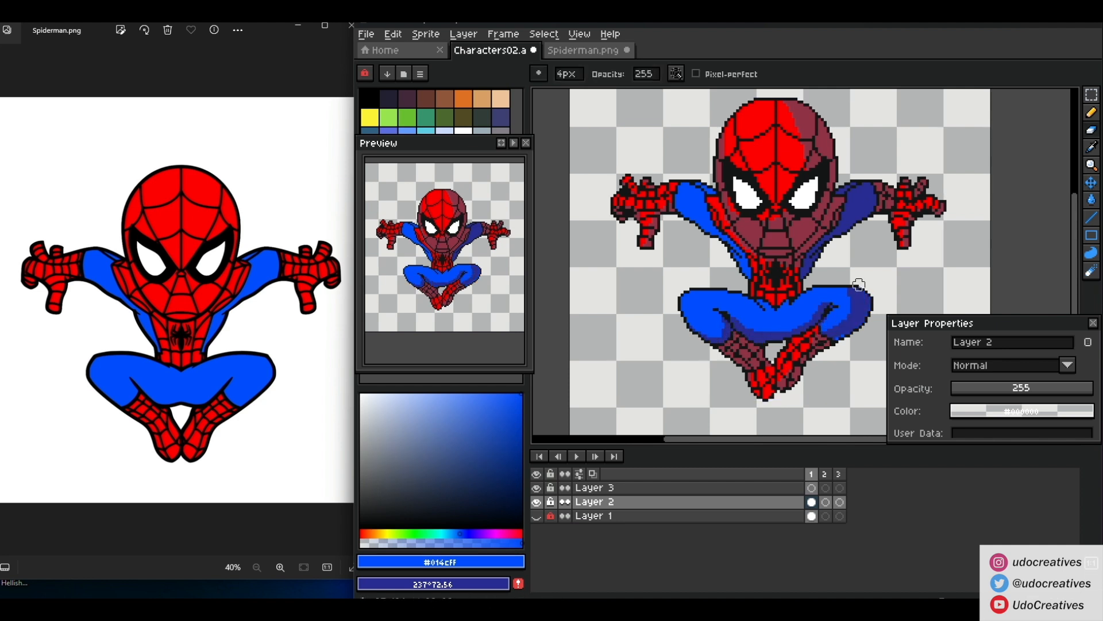
Shade the waist with #903246 over the red and the tops of the thighs beneath it with #282b91 over the blue
{"action": "left_click", "coordinate": [767, 288], "text": "alt"}
{"action": "right_click", "coordinate": [795, 257], "text": "alt"}
{"action": "mouse_move", "coordinate": [797, 273]}
{"action": "left_mouse_down"}
{"action": "mouse_move", "coordinate": [786, 300]}
{"action": "mouse_move", "coordinate": [814, 282]}
{"action": "mouse_move", "coordinate": [794, 299]}
{"action": "mouse_move", "coordinate": [847, 302]}
{"action": "mouse_move", "coordinate": [850, 330]}
{"action": "mouse_move", "coordinate": [765, 304]}
{"action": "left_mouse_up"}
{"action": "left_click", "coordinate": [814, 293], "text": "alt"}
{"action": "right_click", "coordinate": [811, 265], "text": "alt"}
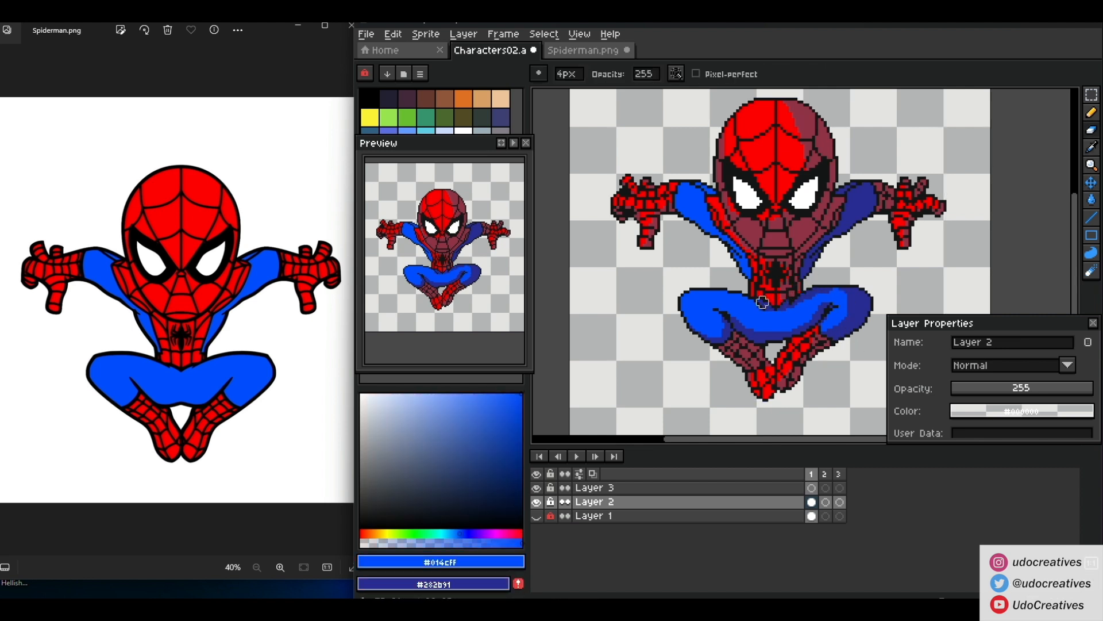
{"action": "right_click", "coordinate": [789, 291], "text": "alt"}
{"action": "left_click", "coordinate": [773, 301], "text": "alt"}
{"action": "scroll", "coordinate": [774, 299], "scroll_direction": "down", "scroll_amount": 1, "text": "ctrl"}
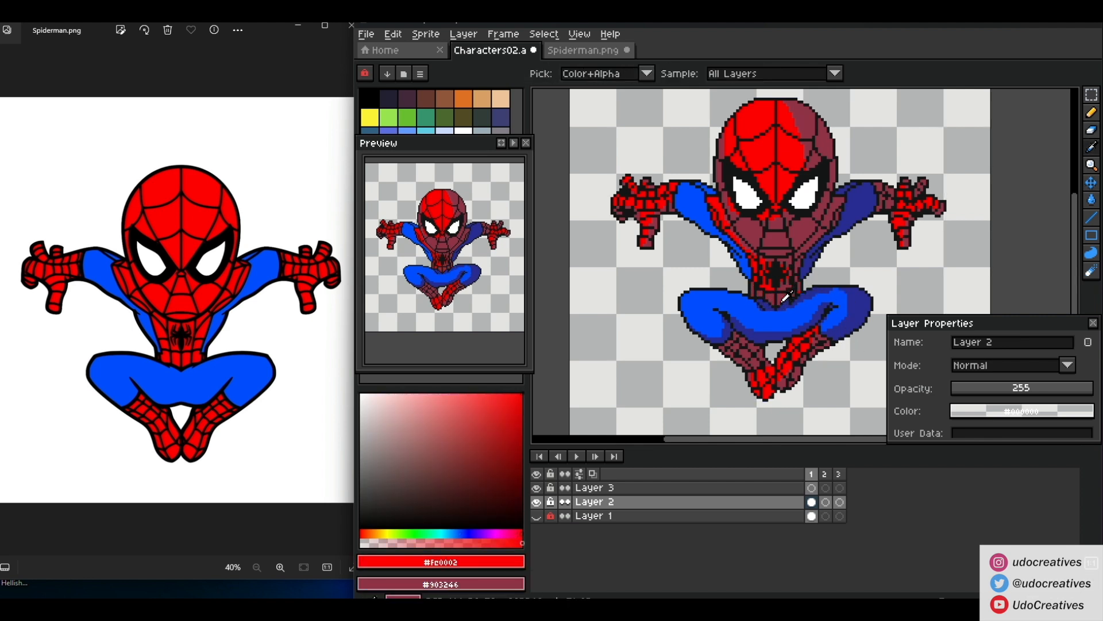
Shade the underside of the lit arm with #282b91 at 5 px, then resample the head's red and dark red
{"action": "right_click", "coordinate": [845, 301], "text": "alt"}
{"action": "left_click", "coordinate": [699, 231], "text": "alt"}
{"action": "scroll", "coordinate": [699, 231], "scroll_direction": "up", "scroll_amount": 2, "text": "ctrl"}
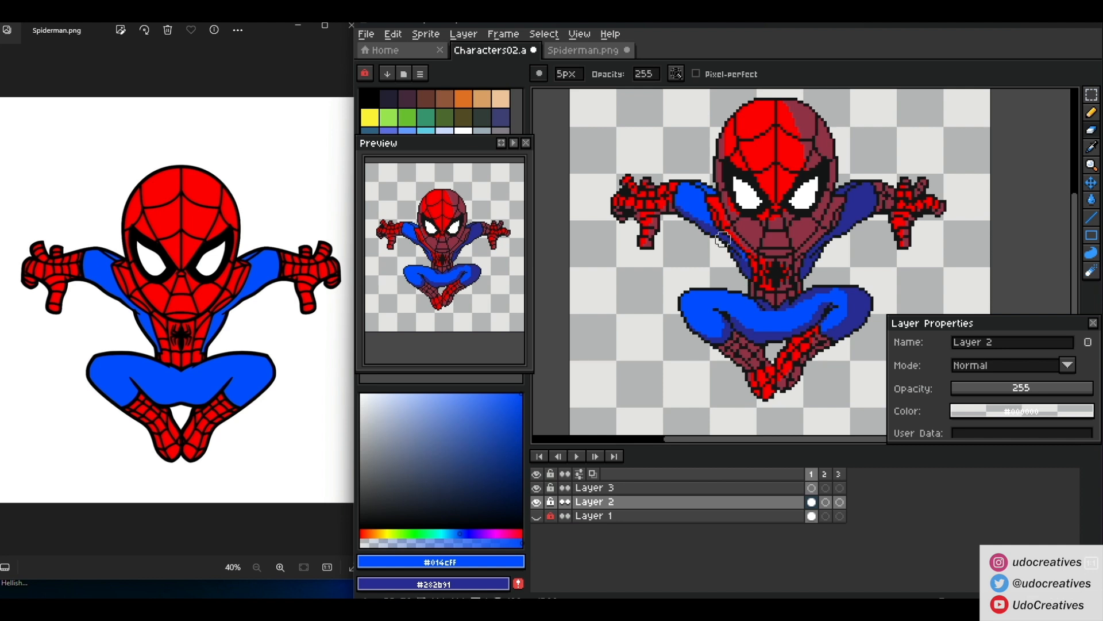
{"action": "right_click", "coordinate": [811, 120], "text": "alt"}
{"action": "left_click", "coordinate": [786, 118], "text": "alt"}
{"action": "scroll", "coordinate": [893, 199], "scroll_direction": "down", "scroll_amount": 2, "text": "ctrl"}
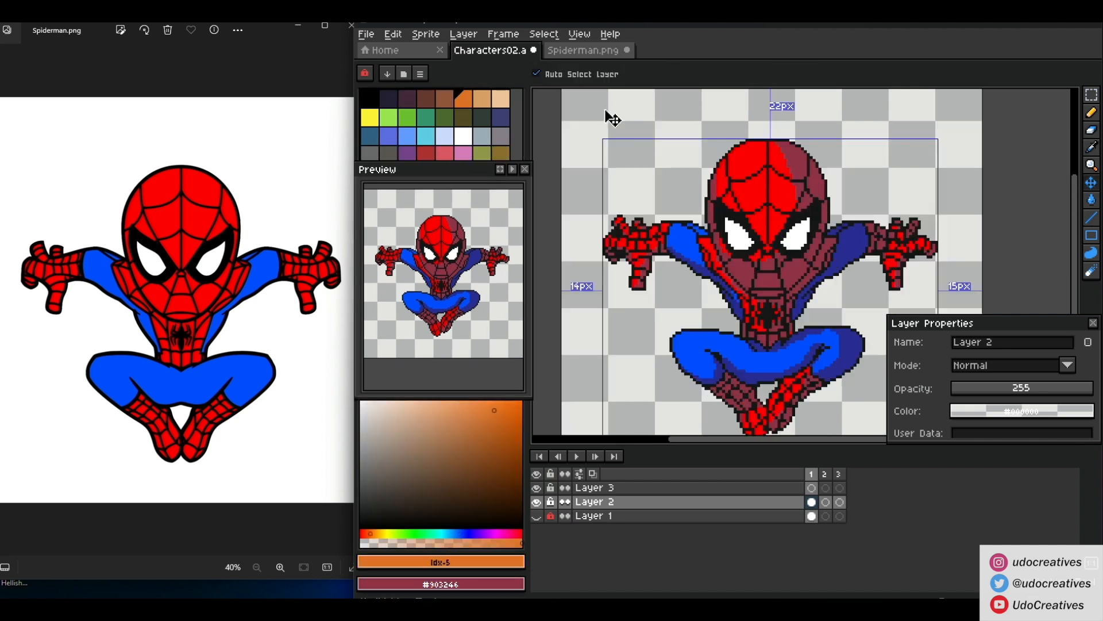
On Layer 3, draw short yellow 1 px light rays across the upper corners and along the far edge of the canvas
{"action": "left_click", "coordinate": [817, 489]}
{"action": "left_click", "coordinate": [370, 118]}
{"action": "left_click_drag", "start_coordinate": [569, 136], "coordinate": [593, 174]}
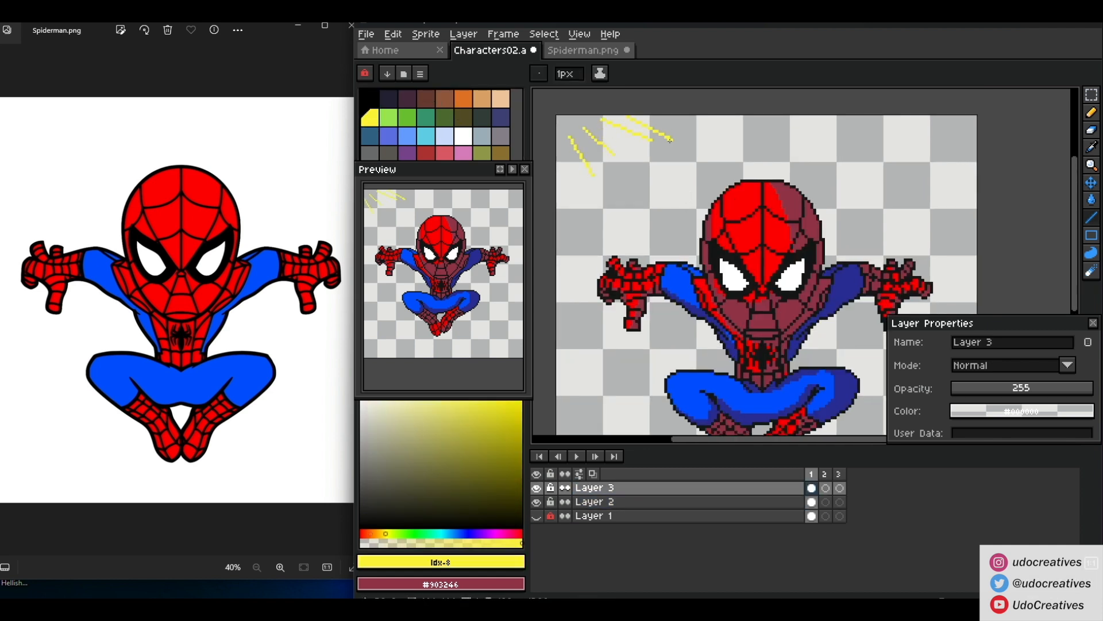
{"action": "left_click_drag", "start_coordinate": [975, 223], "coordinate": [898, 195]}
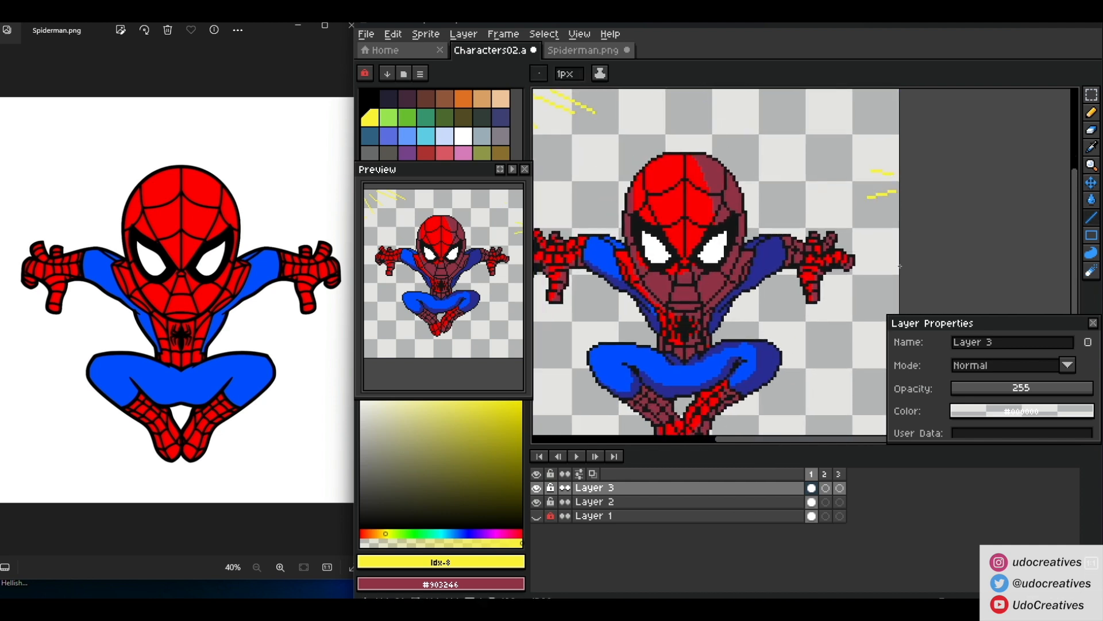
{"action": "key", "text": "v"}
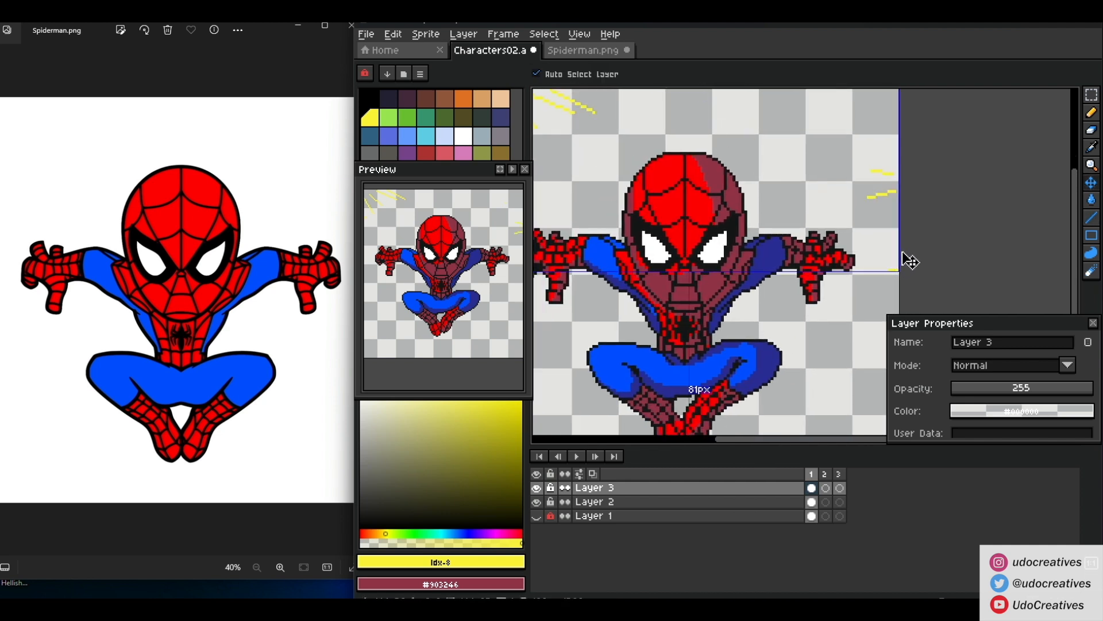
{"action": "key", "text": "b"}
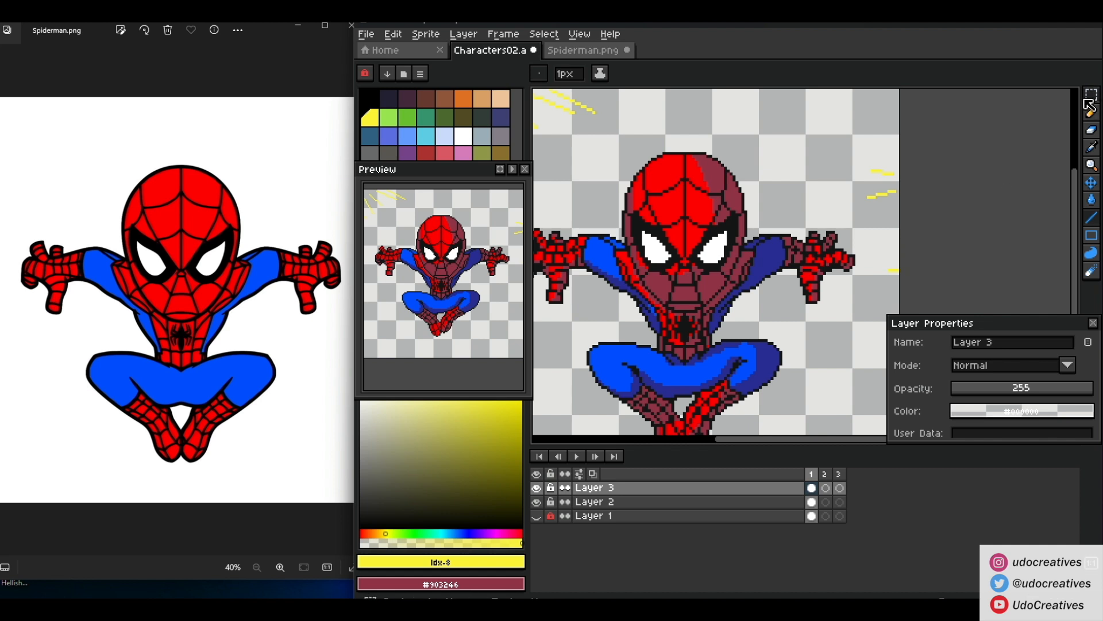
Sample #903246 as the foreground and the outline's #151517 as the background, and make Layer 2 active
{"action": "left_click", "coordinate": [1088, 135]}
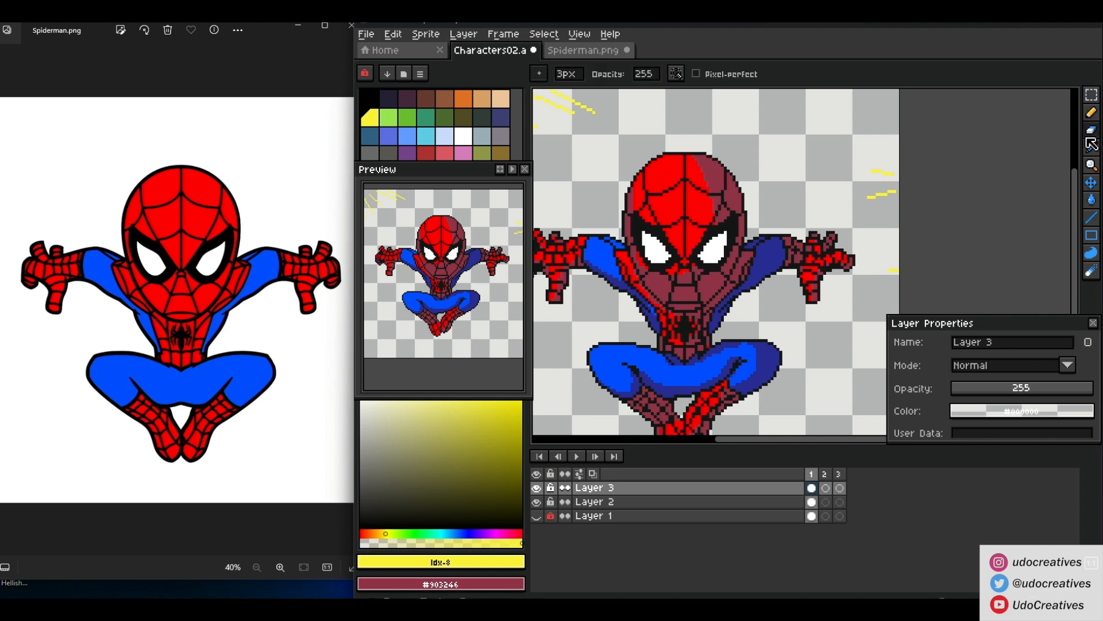
{"action": "right_click", "coordinate": [692, 204], "text": "alt"}
{"action": "left_click", "coordinate": [742, 195], "text": "alt"}
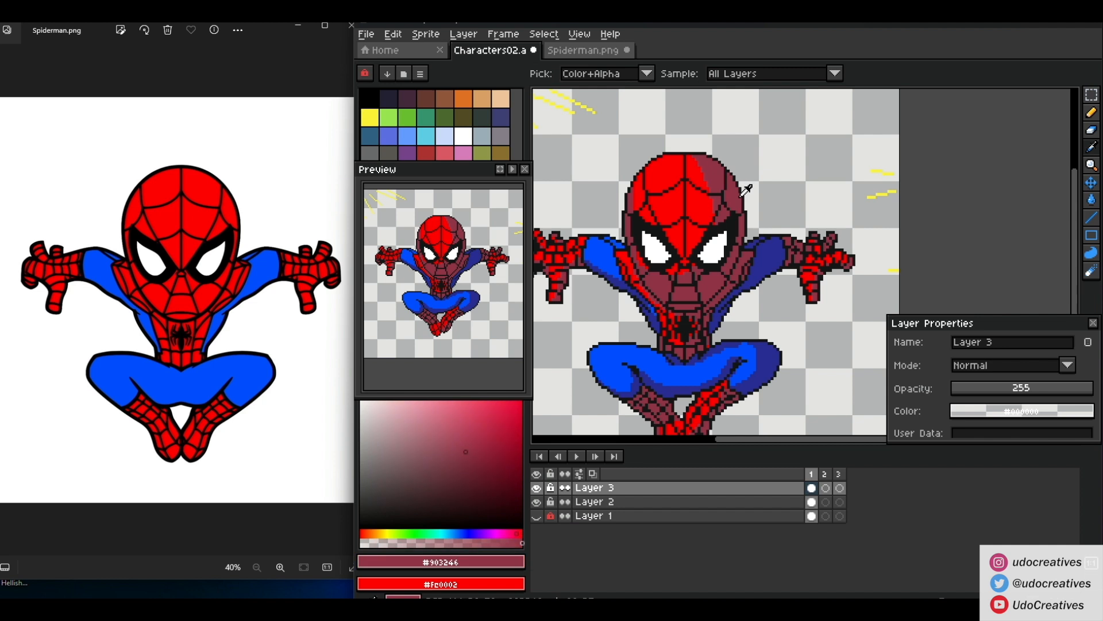
{"action": "left_click", "coordinate": [1094, 132]}
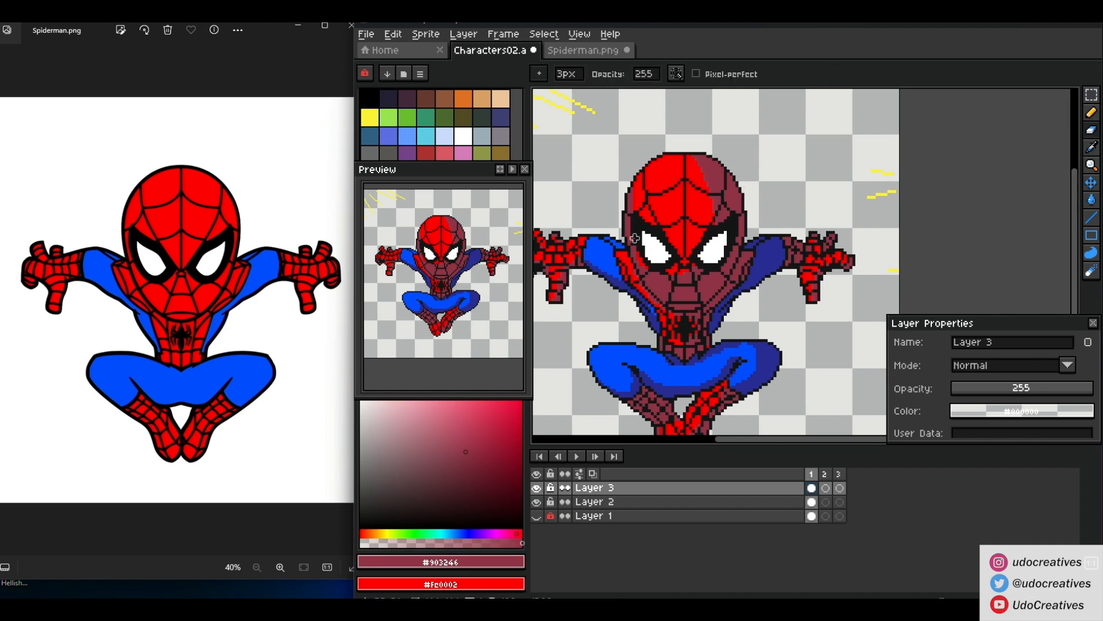
{"action": "scroll", "coordinate": [689, 180], "scroll_direction": "up", "scroll_amount": 1}
{"action": "key", "text": "i"}
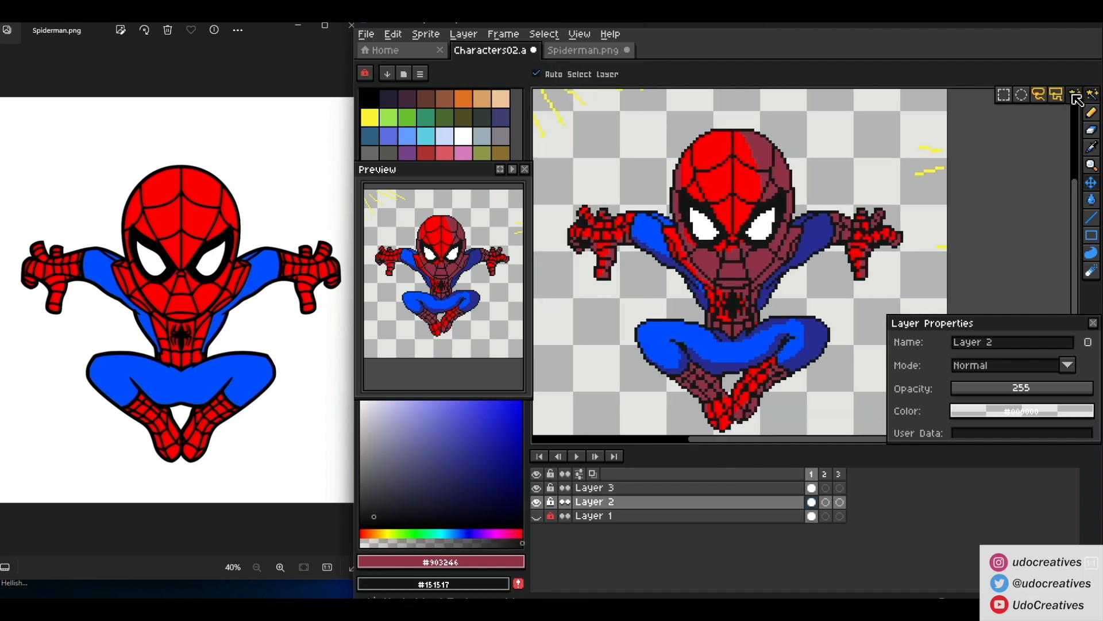
Select the red, dark red, white and both blue fills on Layer 2 with the Magic Wand and cut them
{"action": "left_click", "coordinate": [1075, 97]}
{"action": "left_click", "coordinate": [744, 267]}
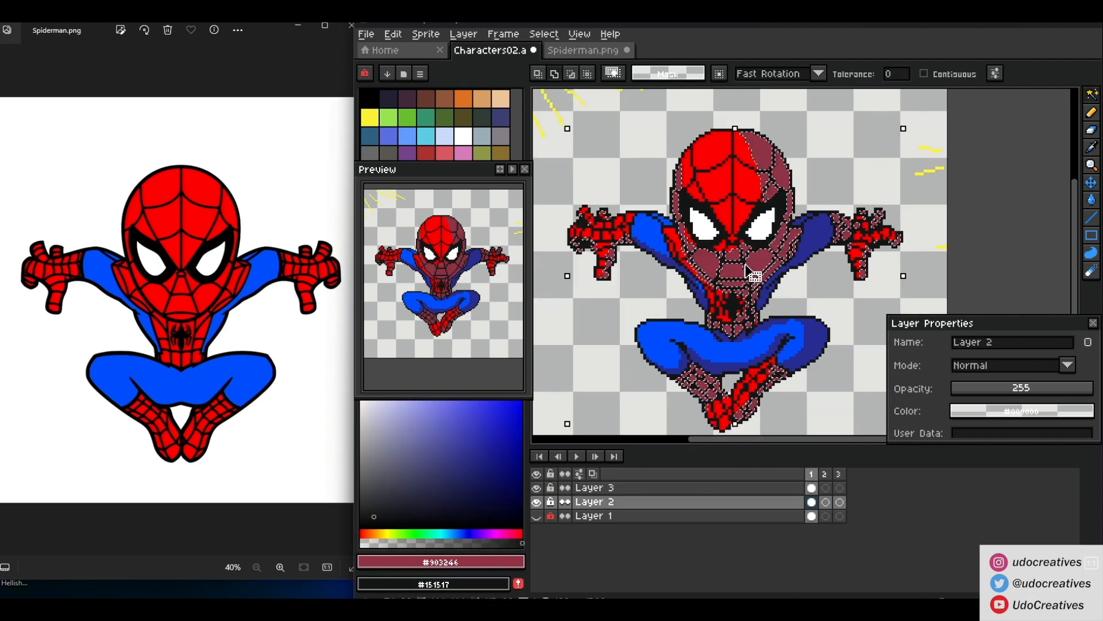
{"action": "left_click", "coordinate": [727, 217], "text": "shift"}
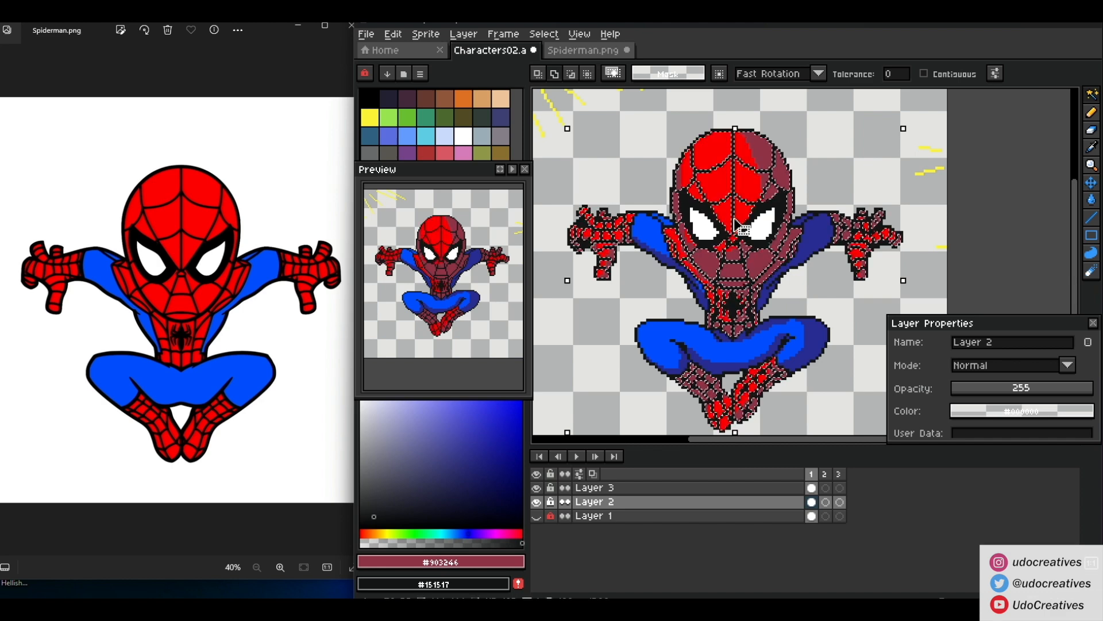
{"action": "left_click", "coordinate": [762, 227], "text": "shift"}
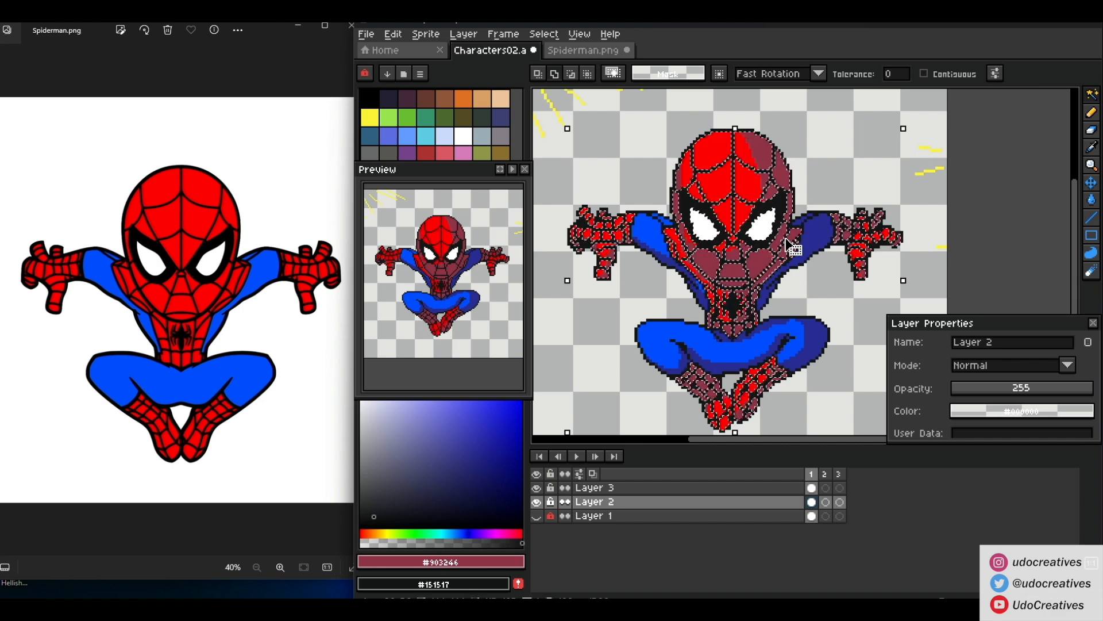
{"action": "key", "text": "ctrl+x"}
{"action": "key", "text": "ctrl+z"}
{"action": "left_click", "coordinate": [793, 349], "text": "shift"}
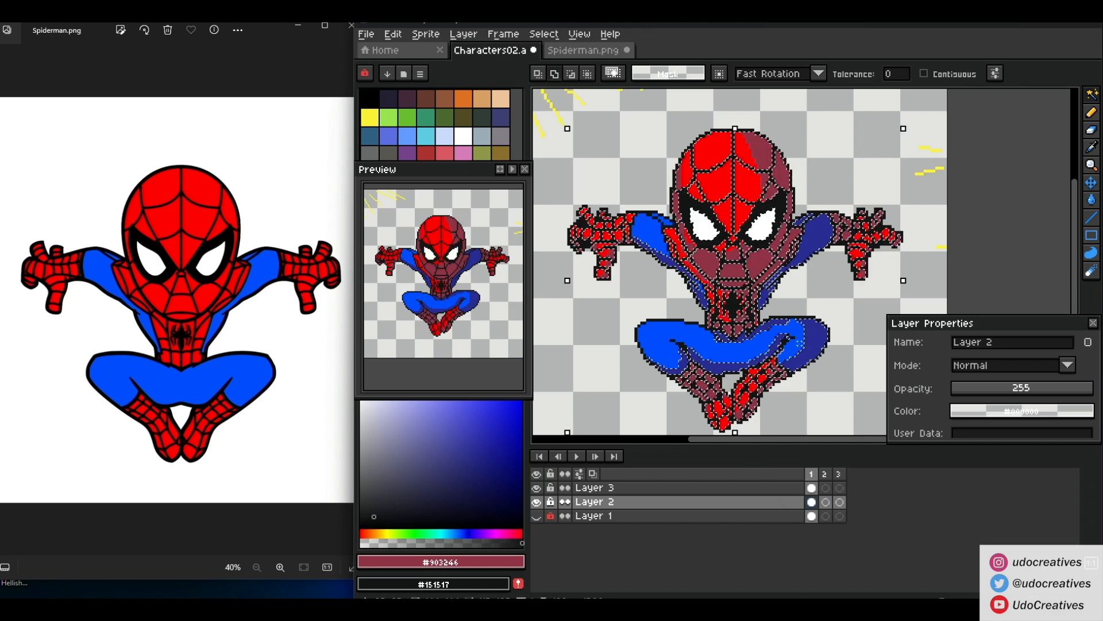
{"action": "left_click", "coordinate": [807, 351], "text": "shift"}
{"action": "key", "text": "ctrl+x"}
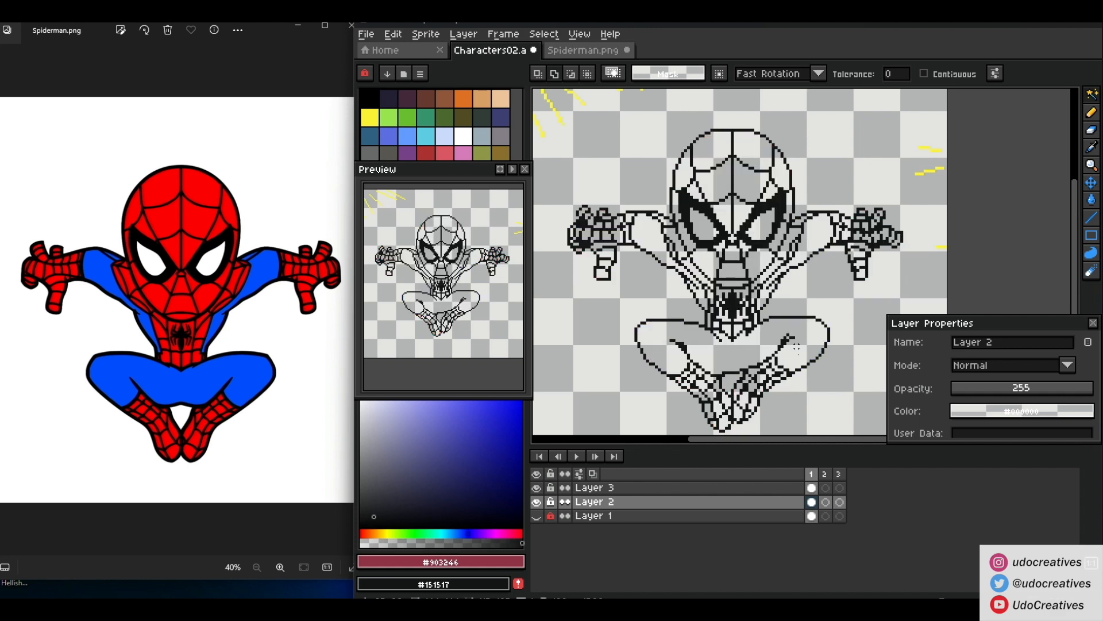
Add a new layer directly below Layer 2, paste the cut colour fills into it and deselect
{"action": "right_click", "coordinate": [793, 515]}
{"action": "mouse_move", "coordinate": [816, 517]}
{"action": "left_click", "coordinate": [919, 517]}
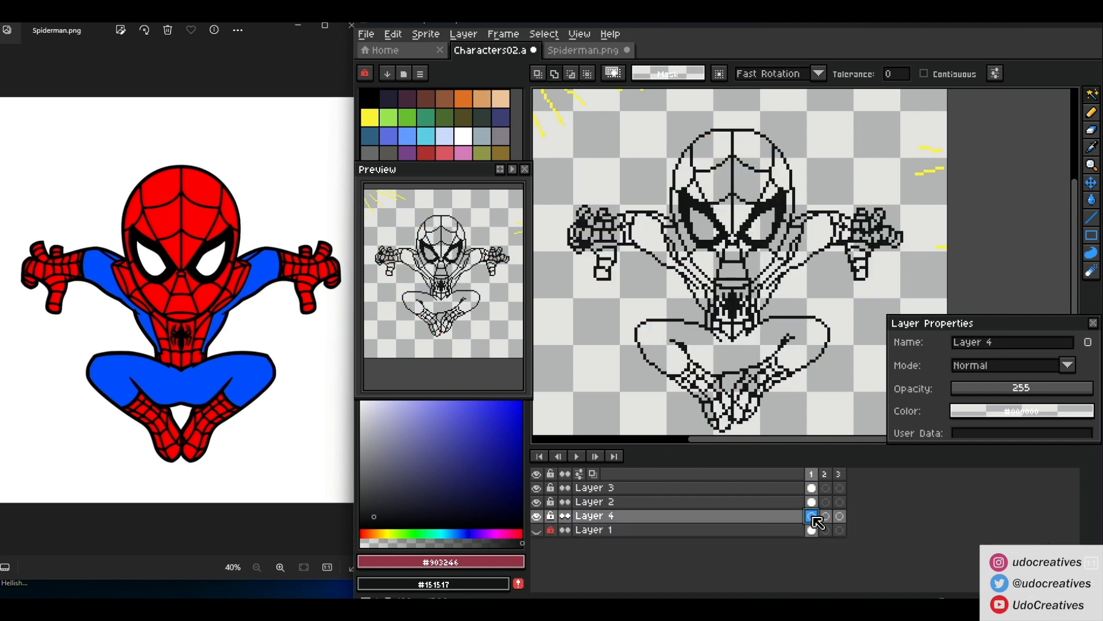
{"action": "key", "text": "ctrl+v"}
{"action": "key", "text": "ctrl+d"}
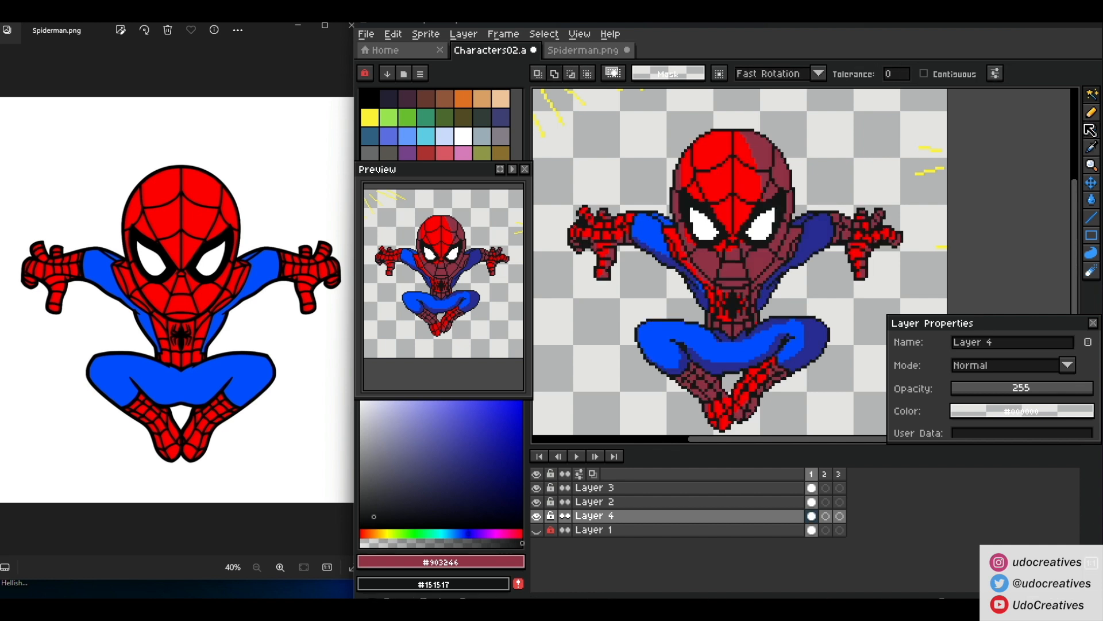
Sample #903246 from the face for the Eraser and add a copy of frame 1 as a new frame
{"action": "left_click", "coordinate": [1092, 132]}
{"action": "key", "text": "i"}
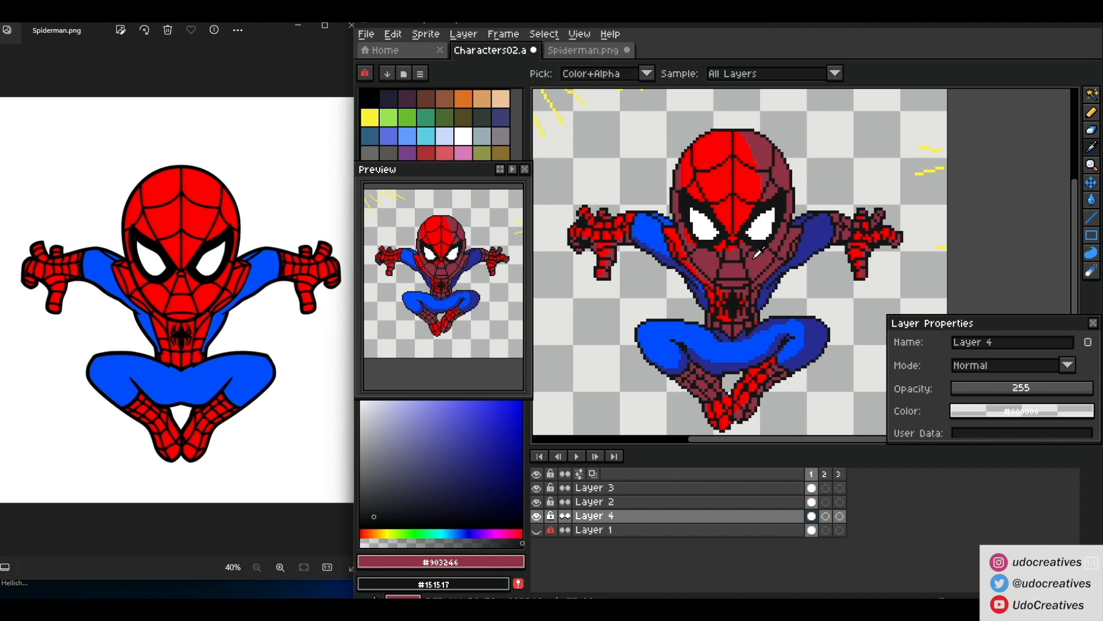
{"action": "left_click", "coordinate": [754, 260]}
{"action": "key", "text": "b"}
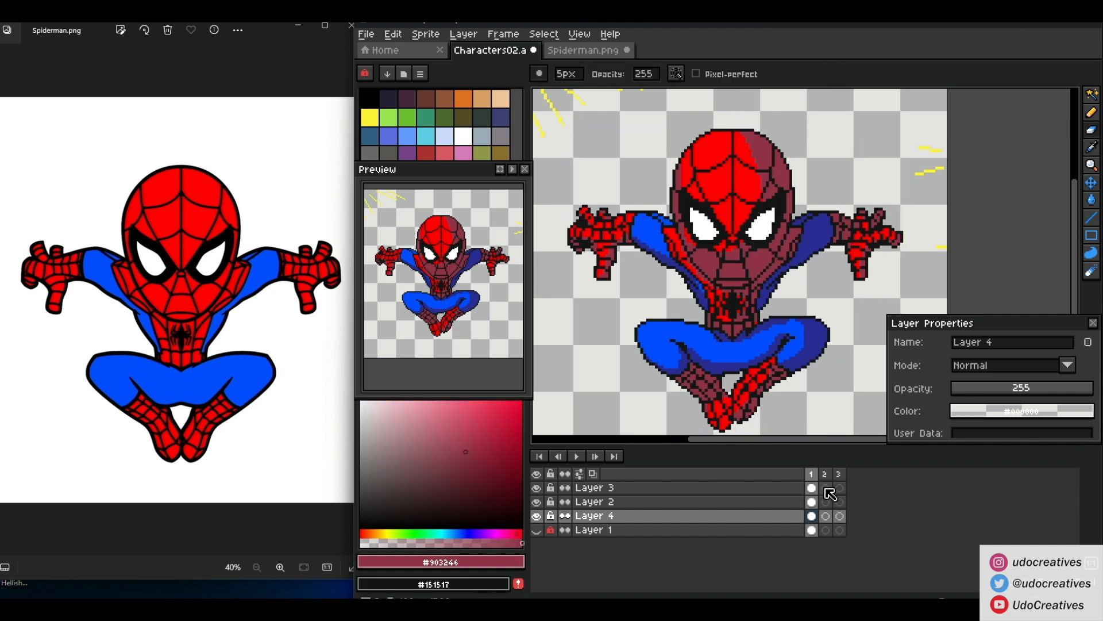
{"action": "key", "text": "v"}
{"action": "right_click", "coordinate": [812, 474]}
{"action": "left_click", "coordinate": [850, 498]}
Enlarge the brush to 8 px and replace #903246 with #151517 along the far side of the head and jaw in frame 2
{"action": "key", "text": "b"}
{"action": "key", "text": "i"}
{"action": "key", "text": "b"}
{"action": "key", "text": "plus"}
{"action": "key", "text": "plus"}
{"action": "key", "text": "plus"}
{"action": "left_click_drag", "start_coordinate": [766, 131], "coordinate": [781, 196]}
{"action": "key", "text": "ctrl+z"}
{"action": "mouse_move", "coordinate": [760, 124]}
{"action": "left_mouse_down"}
{"action": "mouse_move", "coordinate": [789, 202]}
{"action": "mouse_move", "coordinate": [775, 263]}
{"action": "mouse_move", "coordinate": [746, 284]}
{"action": "left_mouse_up"}
Refine the #151517 shadow near the cheek at 2 px and darken the shaded hand and wrist with brushes of up to 6 px
{"action": "key", "text": "minus"}
{"action": "key", "text": "minus"}
{"action": "key", "text": "minus"}
{"action": "key", "text": "minus"}
{"action": "key", "text": "minus"}
{"action": "key", "text": "minus"}
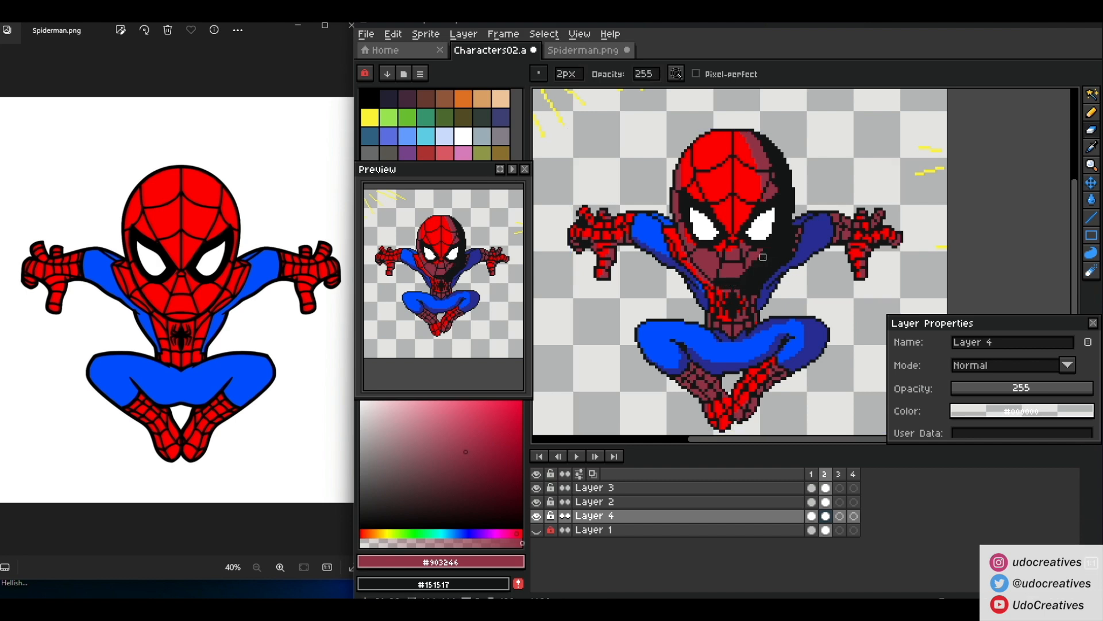
{"action": "scroll", "coordinate": [763, 257], "scroll_direction": "up", "scroll_amount": 1}
{"action": "scroll", "coordinate": [763, 257], "scroll_direction": "down", "scroll_amount": 2}
{"action": "key", "text": "plus"}
{"action": "key", "text": "plus"}
{"action": "key", "text": "plus"}
{"action": "key", "text": "plus"}
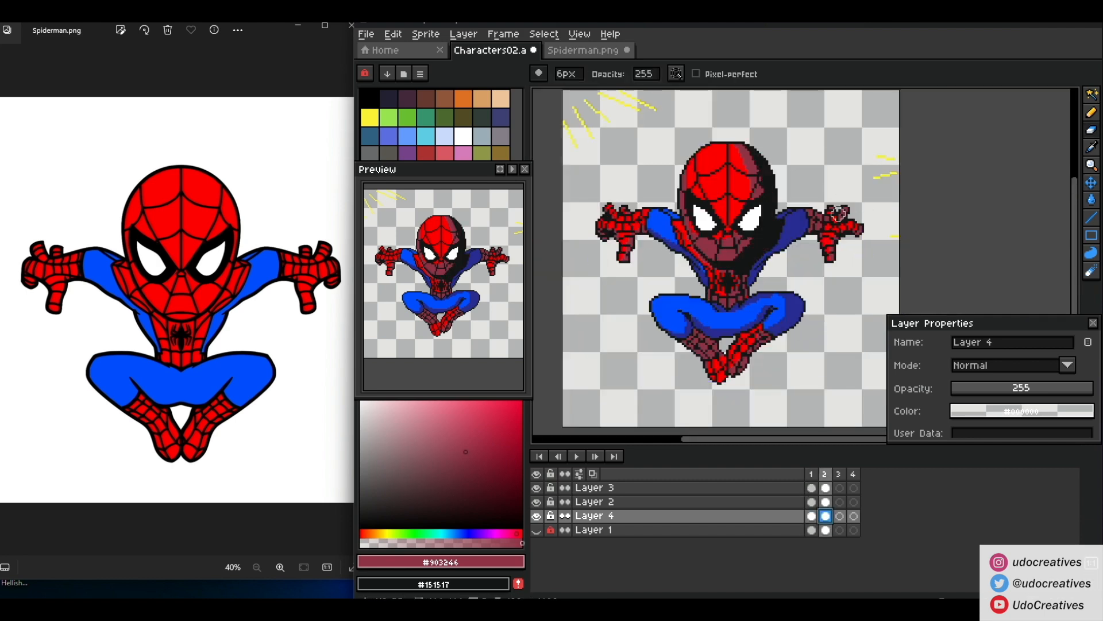
{"action": "key", "text": "minus"}
{"action": "key", "text": "minus"}
{"action": "key", "text": "minus"}
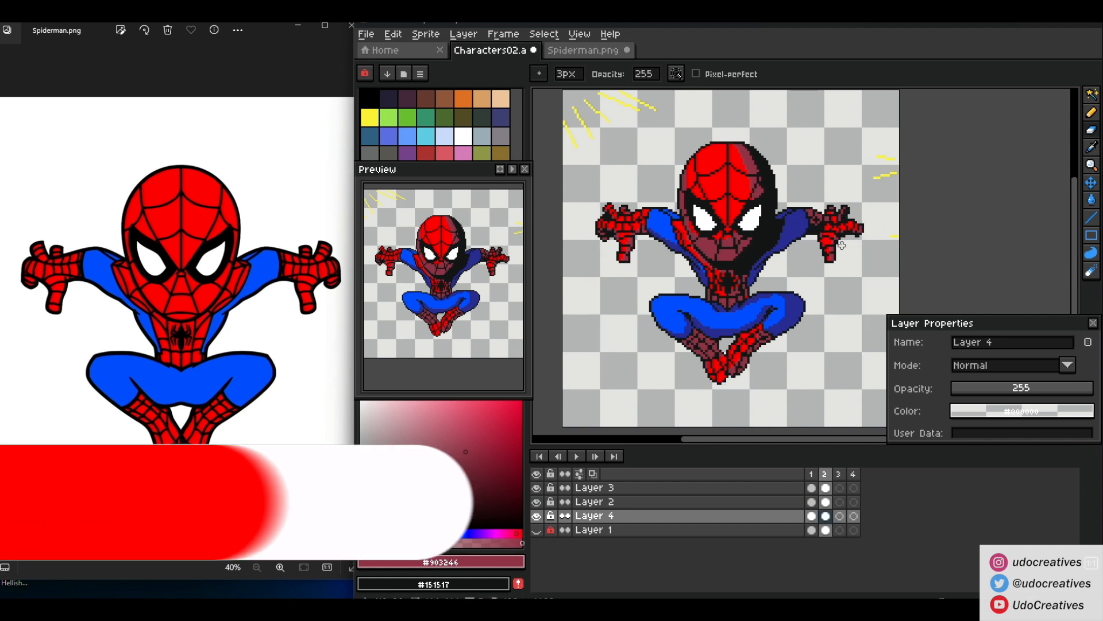
Sample #282b91 and darken the far thigh's outer edge with #151517 at 5 px, then the undersides of the thighs at 3 px
{"action": "key", "text": "plus"}
{"action": "key", "text": "plus"}
{"action": "left_click", "coordinate": [788, 321], "text": "alt"}
{"action": "left_click_drag", "start_coordinate": [800, 300], "coordinate": [776, 335]}
{"action": "key", "text": "minus"}
{"action": "key", "text": "minus"}
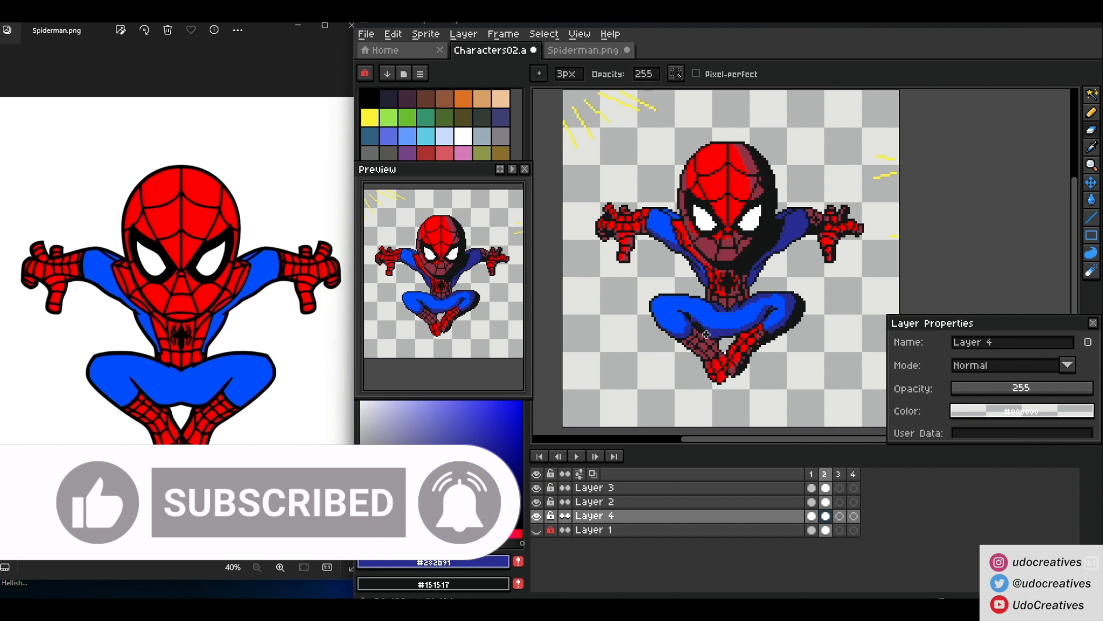
{"action": "scroll", "coordinate": [713, 333], "scroll_direction": "up", "scroll_amount": 3}
{"action": "left_click_drag", "start_coordinate": [678, 309], "coordinate": [736, 334]}
Sample #903246 from the torso and darken the shaded side of the waist with #151517, finishing with a 1 px brush
{"action": "key", "text": "plus"}
{"action": "key", "text": "plus"}
{"action": "key", "text": "plus"}
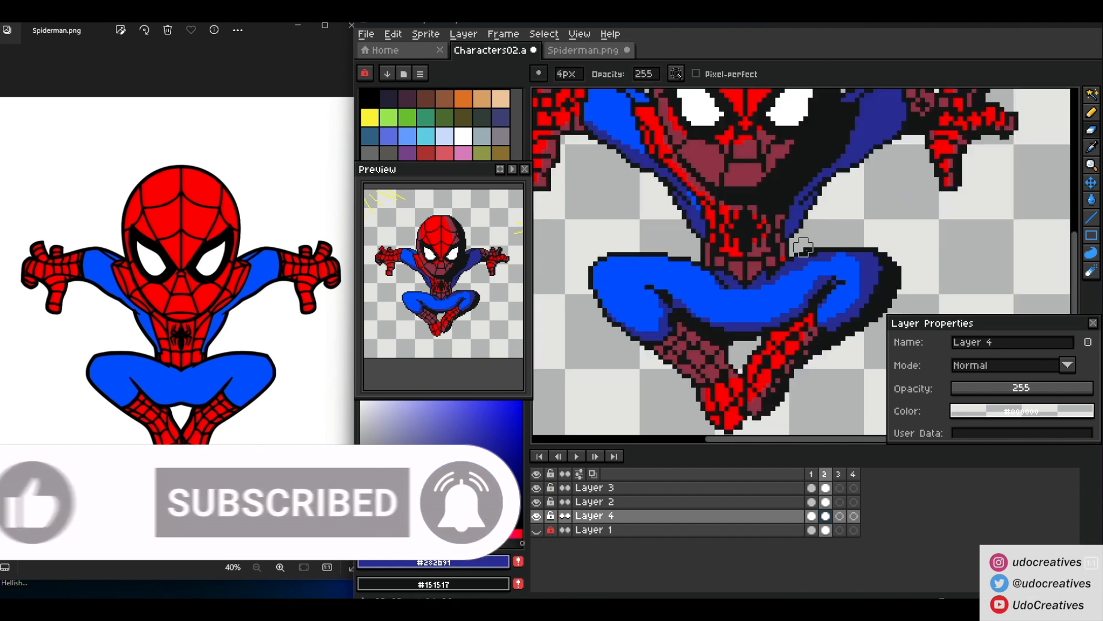
{"action": "left_click", "coordinate": [783, 249], "text": "alt"}
{"action": "left_click", "coordinate": [780, 248], "text": "alt"}
{"action": "key", "text": "b"}
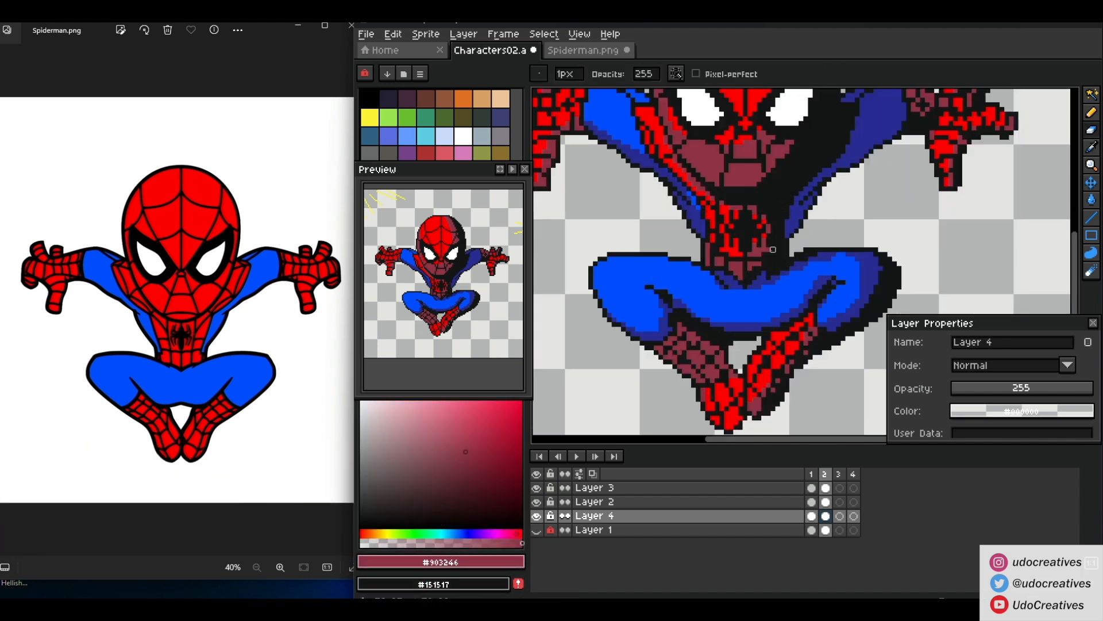
Sample #282b91 and #151517 and deepen the shadow along the far side of the torso and the far upper arm with a 7 px brush
{"action": "left_click_drag", "start_coordinate": [796, 231], "coordinate": [741, 269]}
{"action": "left_click", "coordinate": [808, 162], "text": "alt"}
{"action": "right_click", "coordinate": [807, 162], "text": "alt"}
{"action": "key", "text": "e"}
{"action": "mouse_move", "coordinate": [801, 117]}
{"action": "left_mouse_down"}
{"action": "mouse_move", "coordinate": [715, 269]}
{"action": "mouse_move", "coordinate": [783, 237]}
{"action": "mouse_move", "coordinate": [756, 257]}
{"action": "left_mouse_up"}
{"action": "right_click", "coordinate": [761, 230], "text": "alt"}
{"action": "left_click_drag", "start_coordinate": [839, 268], "coordinate": [818, 217]}
{"action": "left_click_drag", "start_coordinate": [746, 248], "coordinate": [778, 274]}
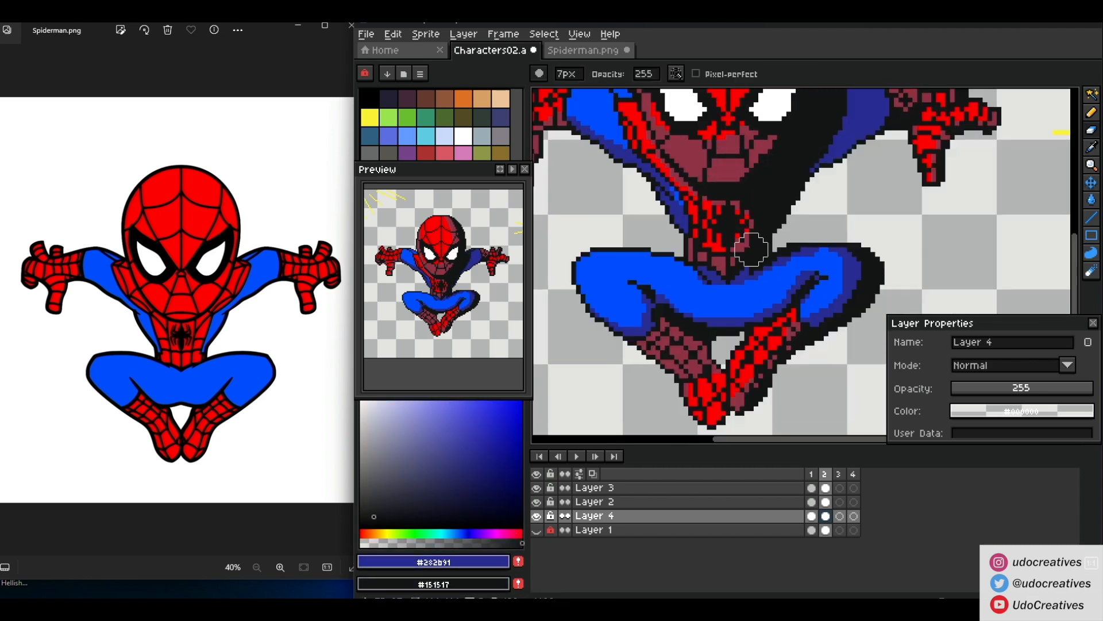
Refine the shading on both feet with a 3 px brush, sampling #fe0002 and #903246 from them
{"action": "scroll", "coordinate": [773, 272], "scroll_direction": "down", "scroll_amount": 1}
{"action": "left_click", "coordinate": [698, 310], "text": "alt"}
{"action": "right_click", "coordinate": [725, 342], "text": "alt"}
{"action": "left_click", "coordinate": [727, 348], "text": "alt"}
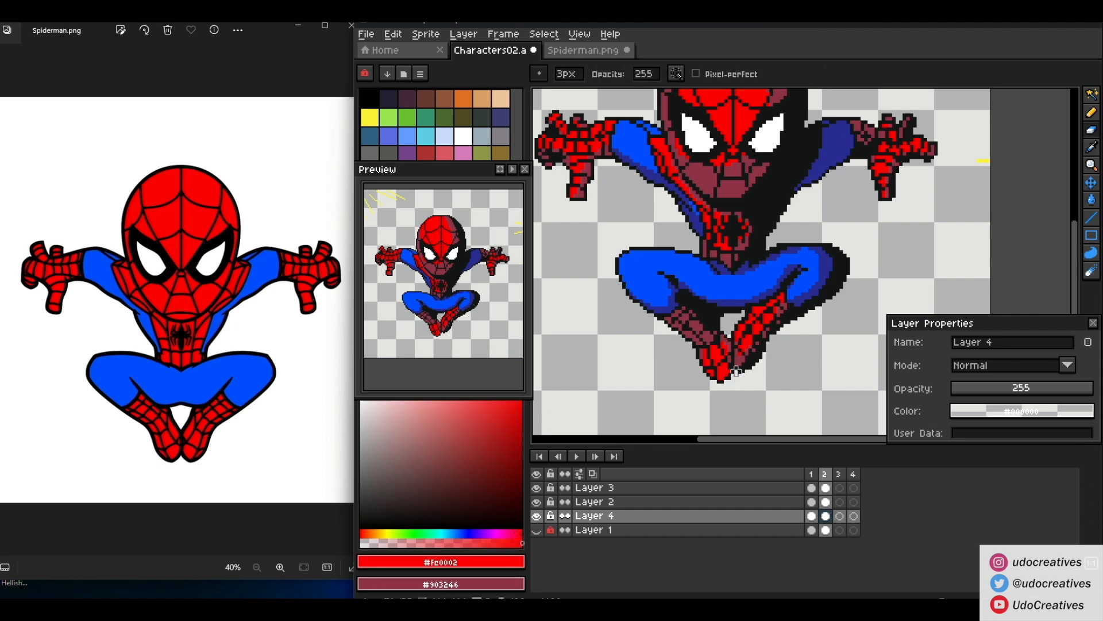
{"action": "right_click", "coordinate": [740, 348], "text": "alt"}
{"action": "left_click", "coordinate": [745, 343], "text": "alt"}
{"action": "scroll", "coordinate": [690, 254], "scroll_direction": "up", "scroll_amount": 3}
Darken the blue flank beneath the near arm, sampling #282b91 and working with a 4 px brush
{"action": "left_click_drag", "start_coordinate": [684, 213], "coordinate": [690, 254]}
{"action": "right_click", "coordinate": [690, 250], "text": "alt"}
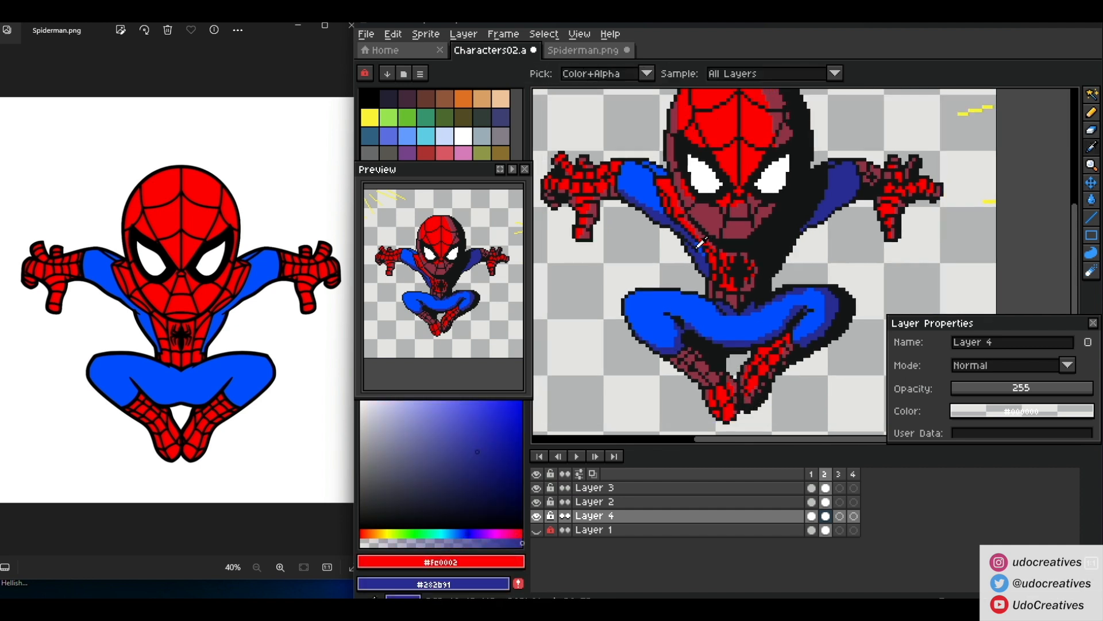
{"action": "right_click", "coordinate": [681, 240], "text": "alt"}
{"action": "left_click", "coordinate": [685, 237], "text": "alt"}
{"action": "right_click", "coordinate": [724, 306], "text": "alt"}
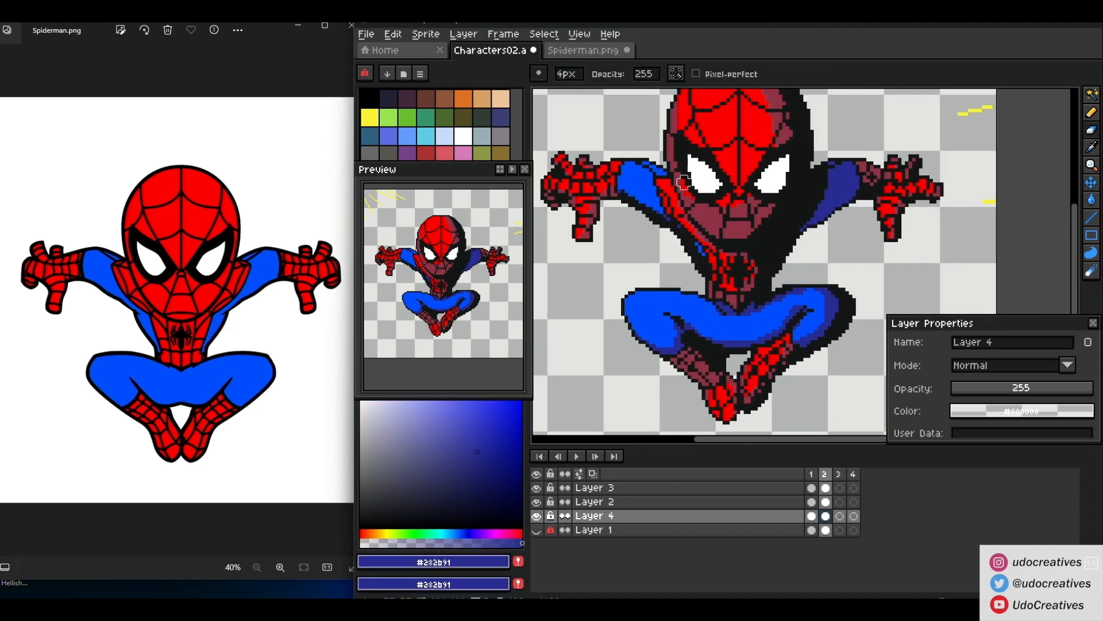
{"action": "left_click", "coordinate": [721, 315], "text": "alt"}
Refine the shadow around the near arm and hand with #903246 and #151517 at 1 px, then save the sprite
{"action": "left_click_drag", "start_coordinate": [625, 186], "coordinate": [688, 245]}
{"action": "left_click_drag", "start_coordinate": [592, 227], "coordinate": [622, 236]}
{"action": "right_click", "coordinate": [623, 234], "text": "alt"}
{"action": "left_click", "coordinate": [619, 235], "text": "alt"}
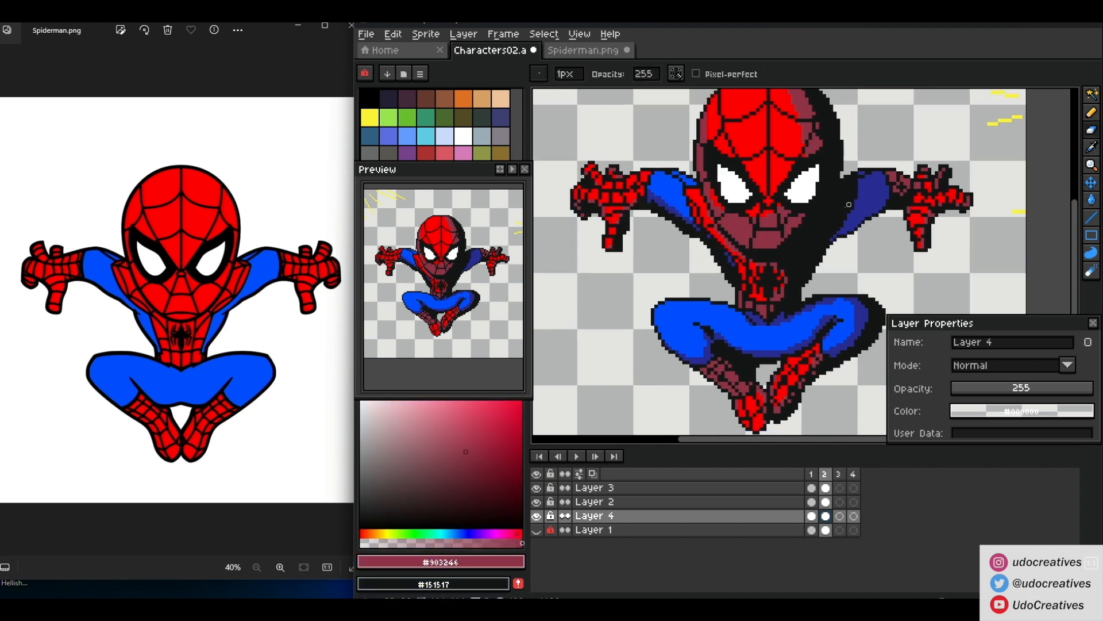
{"action": "key", "text": "alt"}
{"action": "left_click_drag", "start_coordinate": [831, 211], "coordinate": [938, 231], "text": "ctrl"}
{"action": "key", "text": "ctrl+z"}
{"action": "key", "text": "ctrl+z"}
{"action": "key", "text": "ctrl+s"}
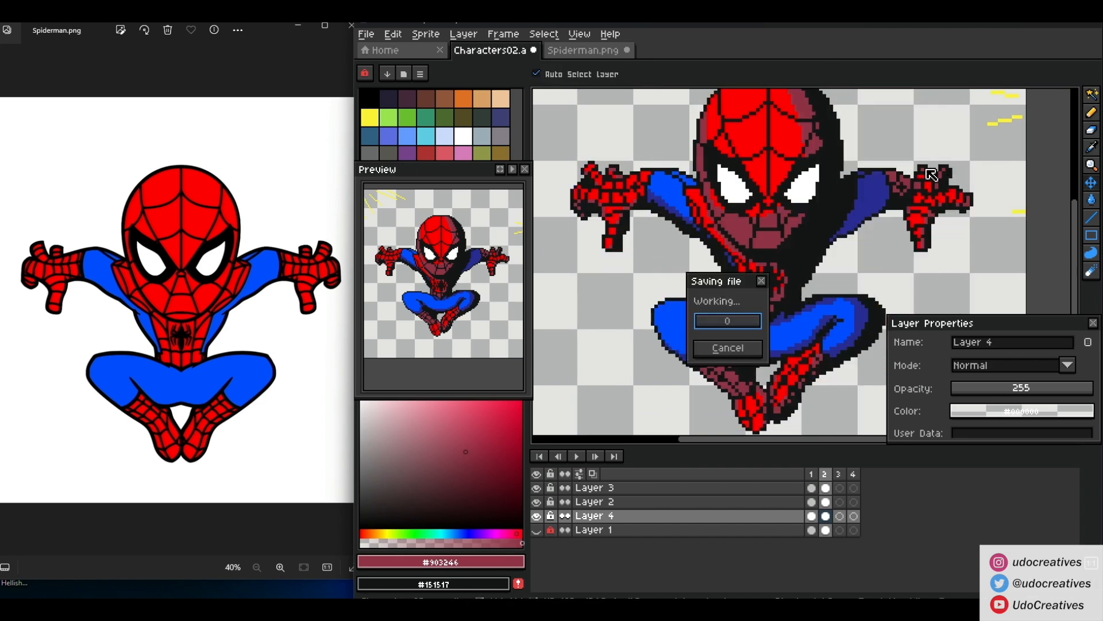
Sample #fe0002, mix an orange-red highlight at HSV 11, 70, 98 and try it on the head with a 6 px brush
{"action": "key", "text": "alt"}
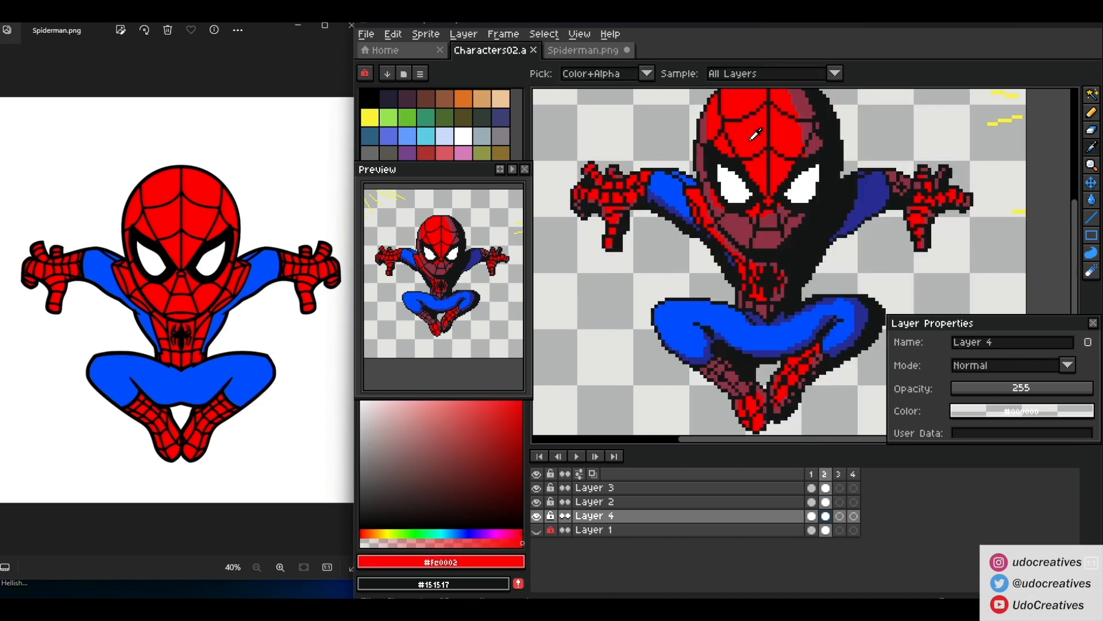
{"action": "left_click", "coordinate": [756, 159], "text": "alt"}
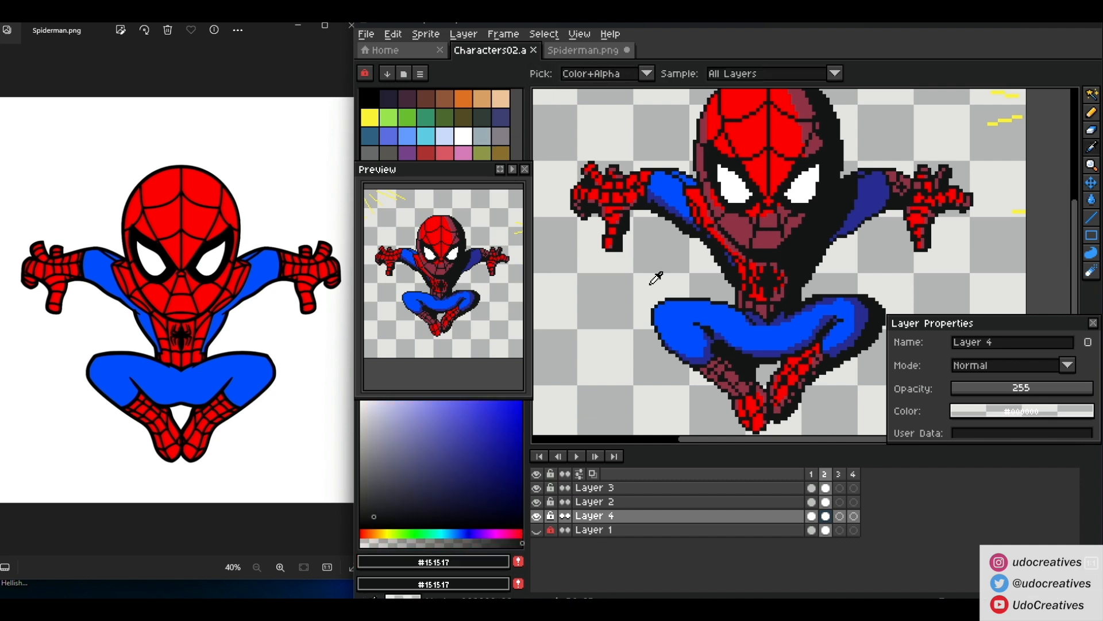
{"action": "left_click", "coordinate": [752, 166], "text": "alt"}
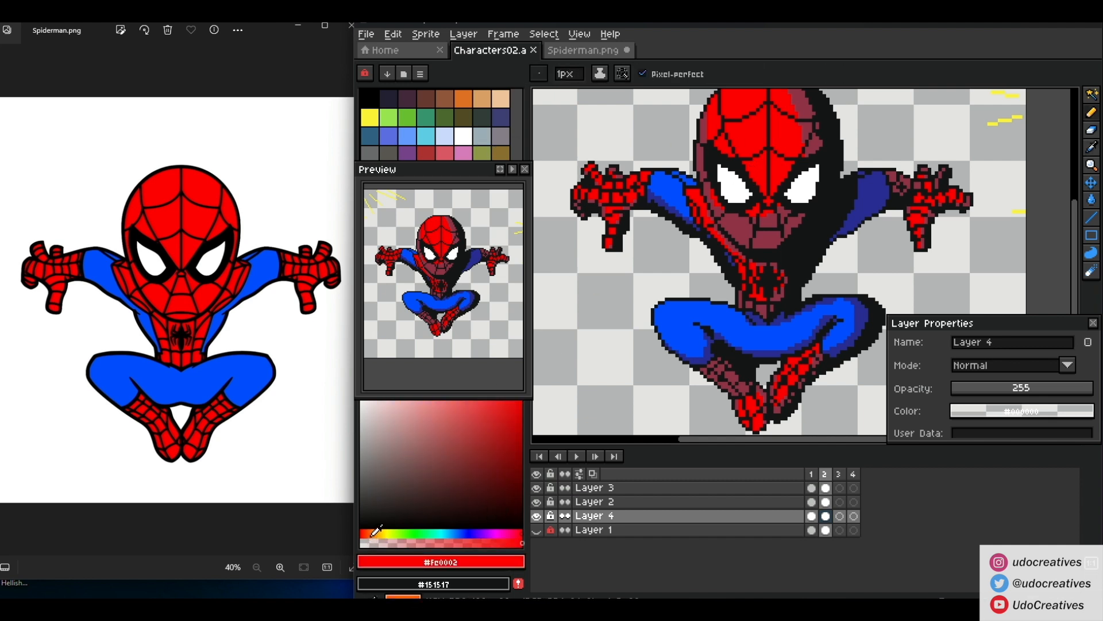
{"action": "left_click_drag", "start_coordinate": [373, 534], "coordinate": [367, 533]}
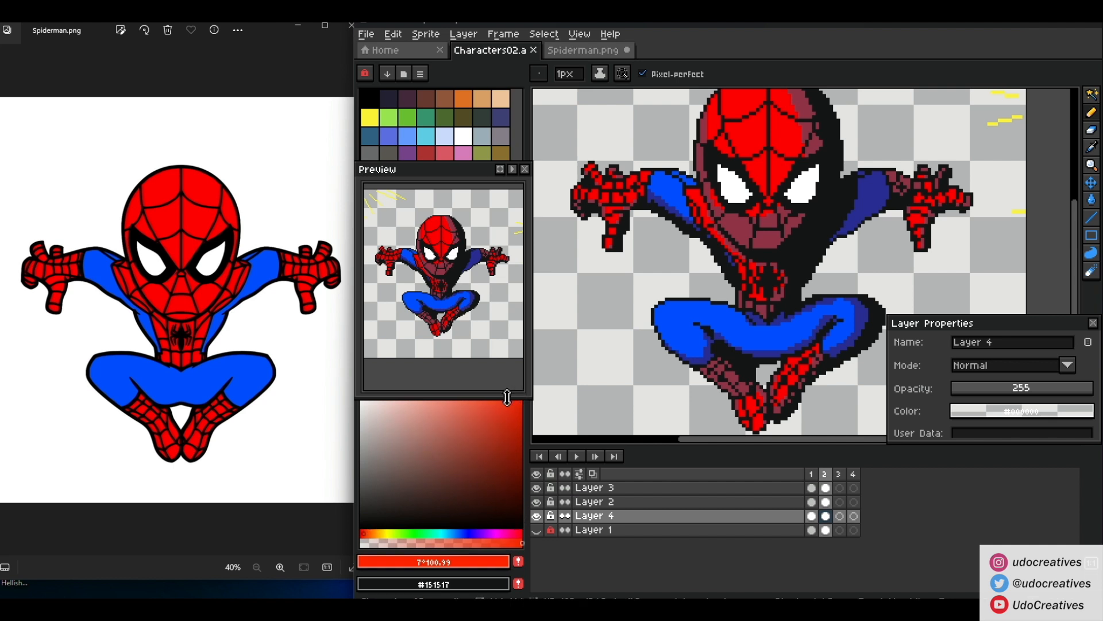
{"action": "left_click", "coordinate": [1091, 116]}
{"action": "left_click", "coordinate": [1091, 130]}
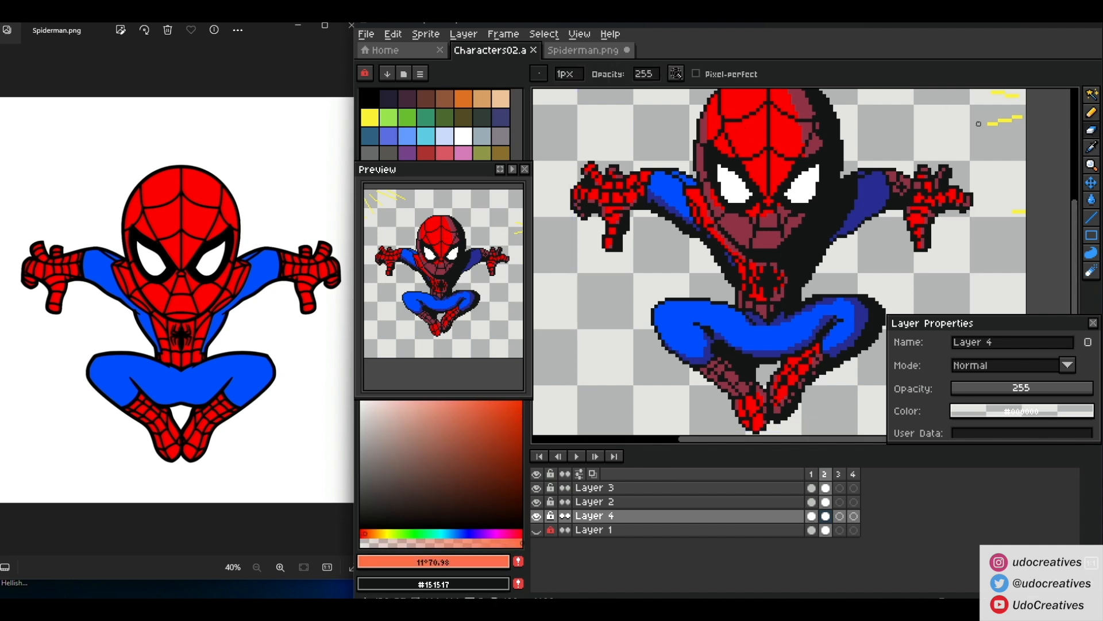
{"action": "scroll", "coordinate": [627, 128], "scroll_direction": "down", "scroll_amount": 8}
{"action": "left_click_drag", "start_coordinate": [652, 143], "coordinate": [597, 187]}
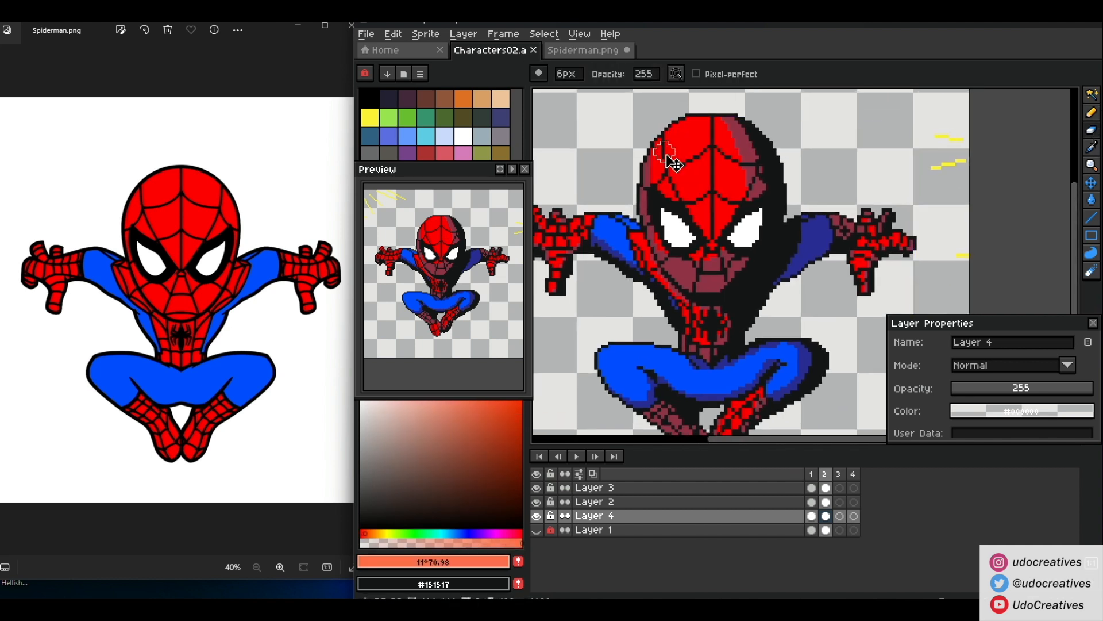
{"action": "left_click", "coordinate": [687, 185], "text": "alt"}
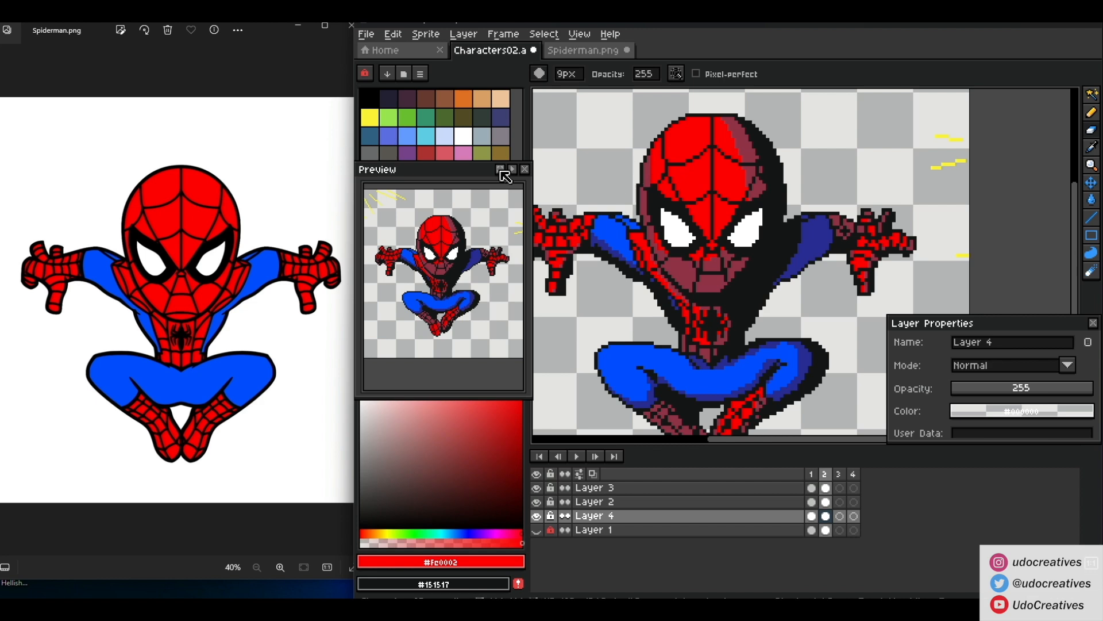
Try a lighter secondary colour at HSV 6, 71, 95 as a forehead highlight, painting with a 9 px brush
{"action": "right_click", "coordinate": [363, 533]}
{"action": "right_click", "coordinate": [475, 401]}
{"action": "mouse_move", "coordinate": [696, 136]}
{"action": "left_mouse_down"}
{"action": "mouse_move", "coordinate": [687, 173]}
{"action": "mouse_move", "coordinate": [708, 187]}
{"action": "left_mouse_up"}
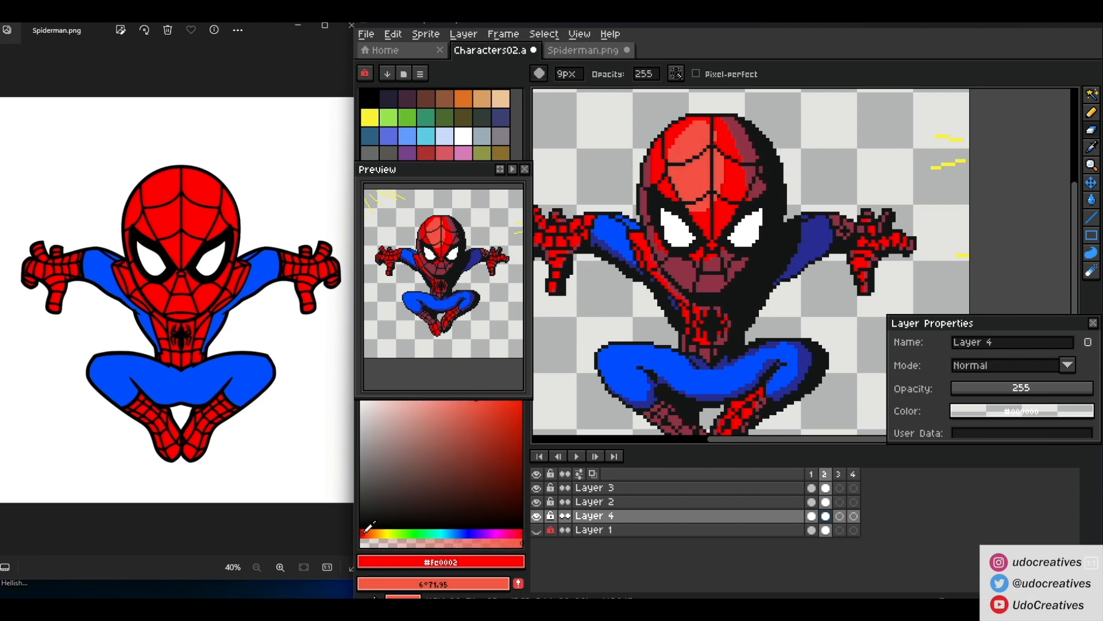
{"action": "key", "text": "g"}
{"action": "left_click", "coordinate": [665, 74]}
{"action": "left_click", "coordinate": [693, 144]}
{"action": "key", "text": "b"}
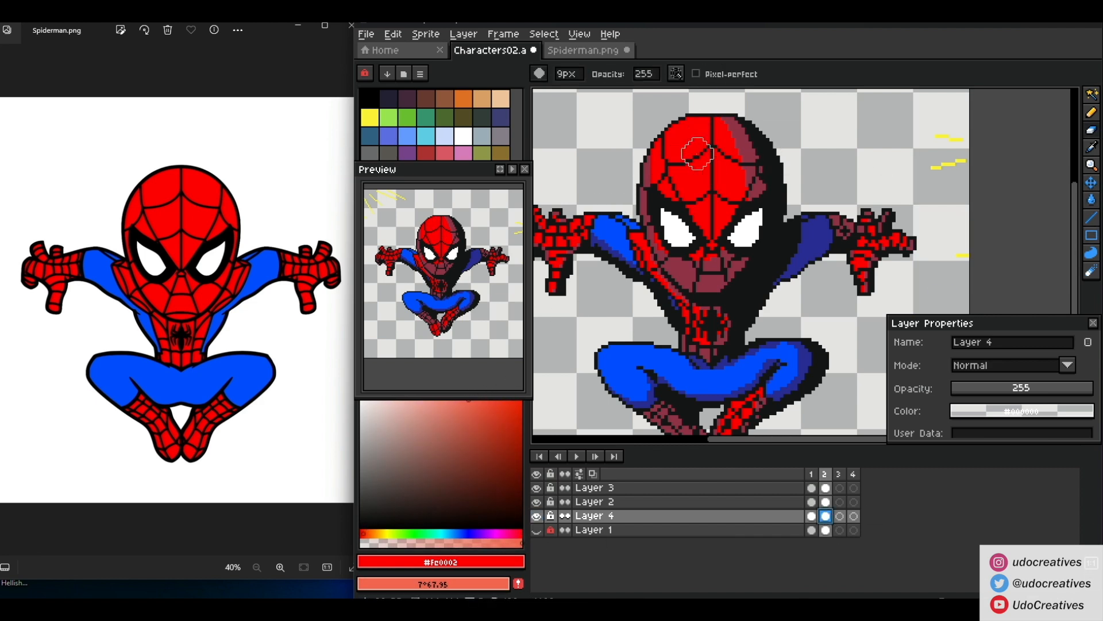
Paint a highlight patch on the near side of the forehead at 9 px and recolour it with orange at HSV 12, 71, 94
{"action": "left_click_drag", "start_coordinate": [692, 178], "coordinate": [684, 142]}
{"action": "left_click", "coordinate": [366, 533]}
{"action": "key", "text": "g"}
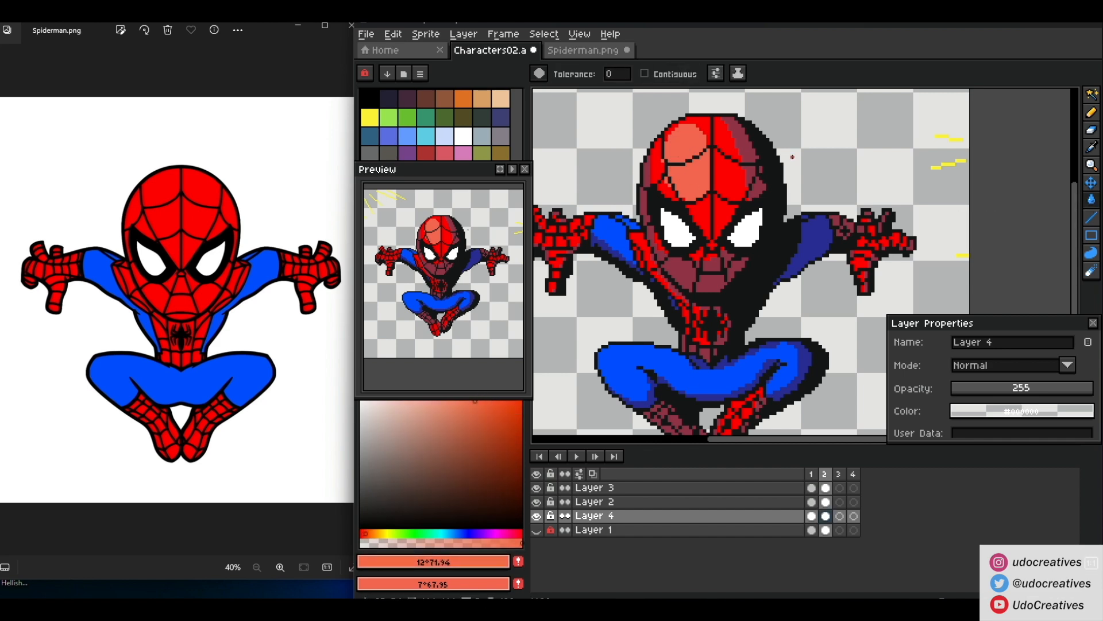
{"action": "left_click", "coordinate": [1092, 130]}
{"action": "scroll", "coordinate": [716, 111], "scroll_direction": "up", "scroll_amount": 4}
{"action": "left_click", "coordinate": [688, 151], "text": "alt"}
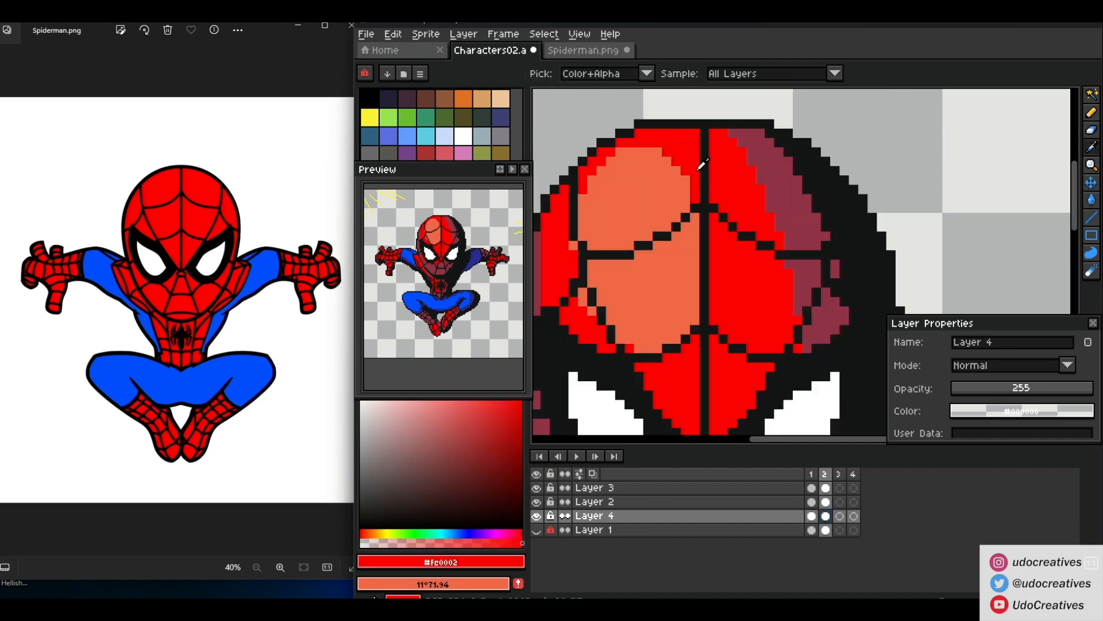
{"action": "scroll", "coordinate": [732, 226], "scroll_direction": "down", "scroll_amount": 4}
{"action": "key", "text": "x"}
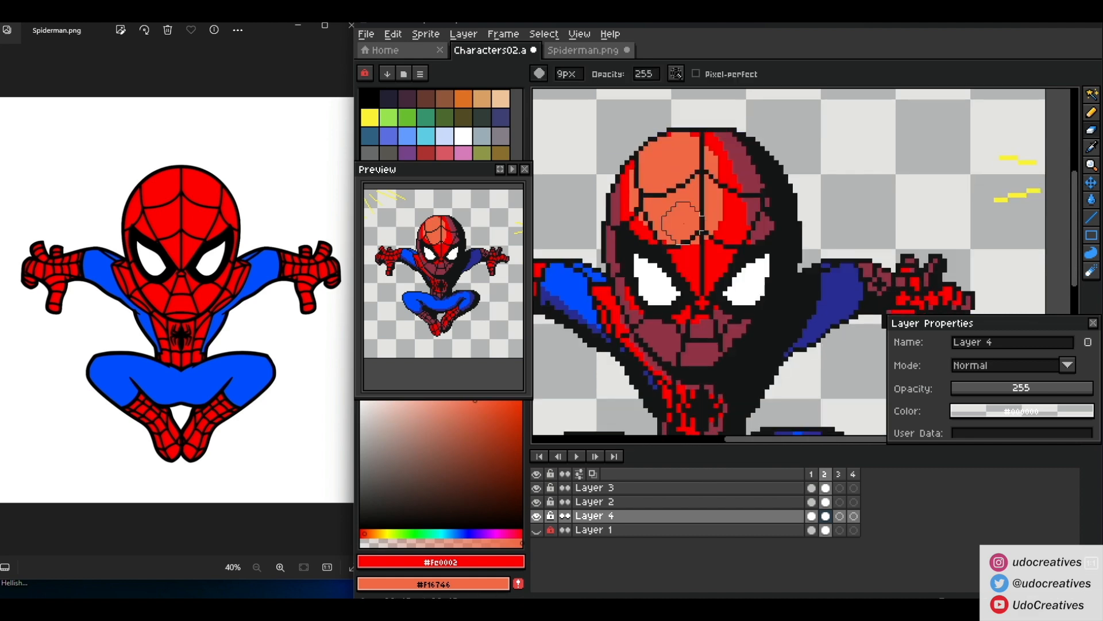
Extend the #f16746 highlight across the forehead and down to the brow, trimming its edges with #fe0002 at 9 px
{"action": "left_click", "coordinate": [726, 245], "text": "alt"}
{"action": "left_click_drag", "start_coordinate": [724, 249], "coordinate": [692, 258]}
{"action": "left_click", "coordinate": [715, 158], "text": "alt"}
{"action": "key", "text": "x"}
{"action": "left_click_drag", "start_coordinate": [717, 187], "coordinate": [708, 167]}
{"action": "left_click_drag", "start_coordinate": [721, 244], "coordinate": [668, 250]}
Add #f16746 highlights to the nose, both hands and the feet with a 2 px brush
{"action": "scroll", "coordinate": [705, 248], "scroll_direction": "down", "scroll_amount": 3}
{"action": "scroll", "coordinate": [586, 217], "scroll_direction": "up", "scroll_amount": 3}
{"action": "scroll", "coordinate": [684, 276], "scroll_direction": "down", "scroll_amount": 2}
{"action": "scroll", "coordinate": [636, 267], "scroll_direction": "up", "scroll_amount": 1}
{"action": "key", "text": "minus"}
{"action": "key", "text": "plus"}
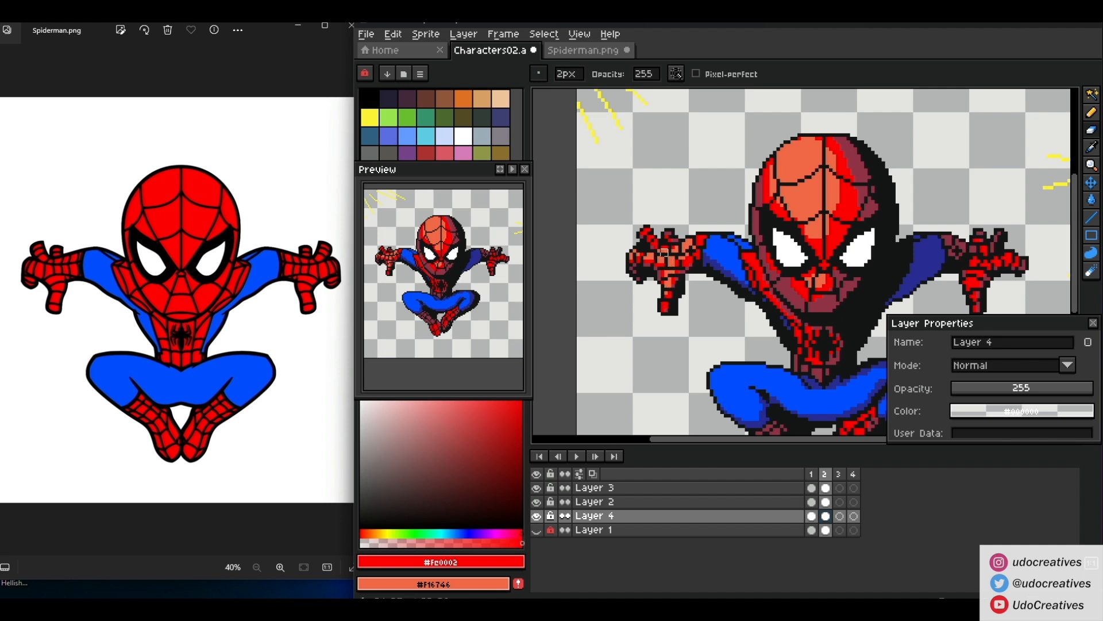
{"action": "mouse_move", "coordinate": [972, 292]}
{"action": "left_mouse_down"}
{"action": "mouse_move", "coordinate": [849, 275]}
{"action": "mouse_move", "coordinate": [863, 244]}
{"action": "left_mouse_up"}
{"action": "mouse_move", "coordinate": [693, 425]}
{"action": "left_mouse_down"}
{"action": "mouse_move", "coordinate": [789, 309]}
{"action": "mouse_move", "coordinate": [781, 354]}
{"action": "left_mouse_up"}
{"action": "key", "text": "plus"}
{"action": "left_click_drag", "start_coordinate": [828, 296], "coordinate": [815, 316]}
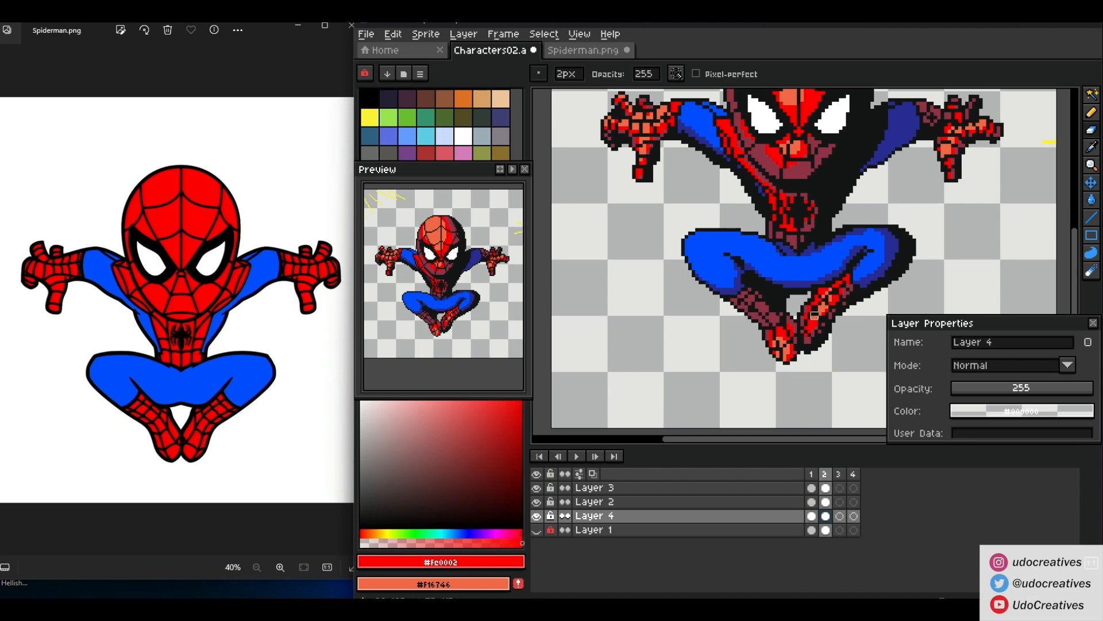
Highlight the red shoulder strip beside the near arm with #f16746 at 3 px, refine it at 1 px and save the sprite
{"action": "scroll", "coordinate": [833, 286], "scroll_direction": "down", "scroll_amount": 2}
{"action": "scroll", "coordinate": [805, 233], "scroll_direction": "up", "scroll_amount": 2}
{"action": "key", "text": "plus"}
{"action": "key", "text": "plus"}
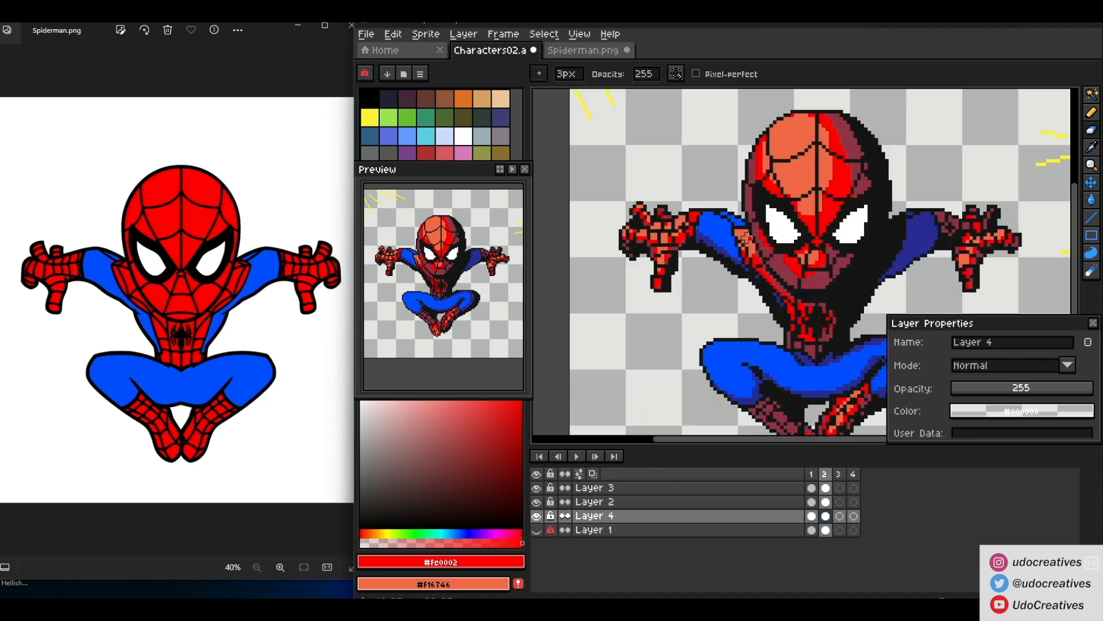
{"action": "left_click_drag", "start_coordinate": [761, 251], "coordinate": [730, 173]}
{"action": "key", "text": "x"}
{"action": "left_click", "coordinate": [747, 337], "text": "alt"}
{"action": "left_click_drag", "start_coordinate": [636, 92], "coordinate": [653, 165]}
{"action": "key", "text": "minus"}
{"action": "key", "text": "minus"}
{"action": "left_click", "coordinate": [700, 222], "text": "alt"}
{"action": "key", "text": "ctrl+s"}
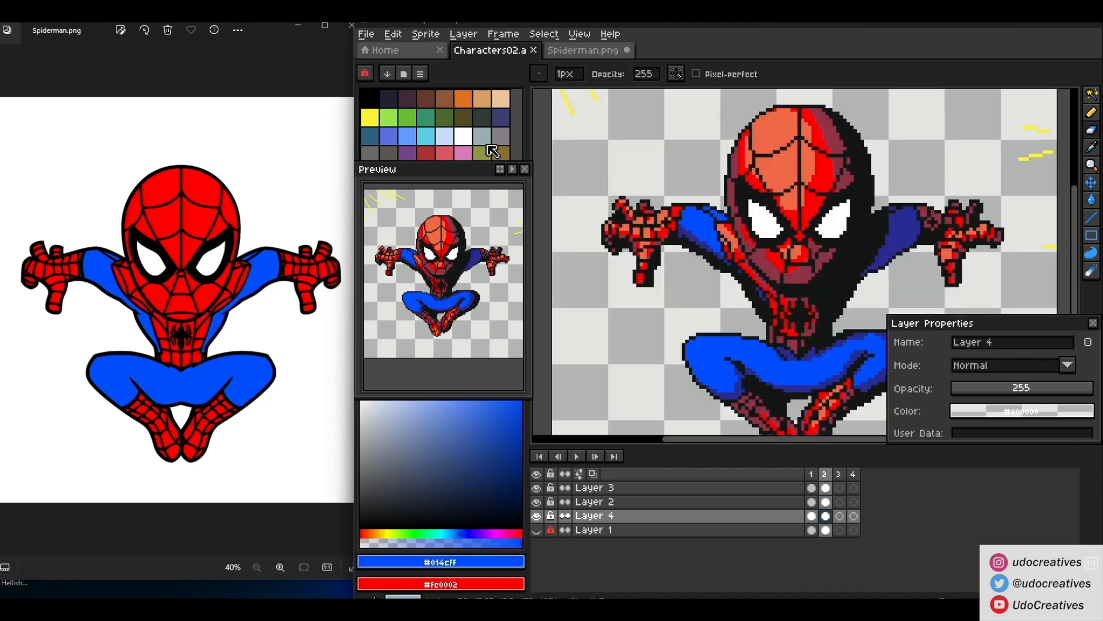
Mix light blue #2494ff as the secondary colour from the suit's #014cff and paint a highlight on the near upper arm
{"action": "left_click_drag", "start_coordinate": [460, 168], "coordinate": [464, 127]}
{"action": "left_click", "coordinate": [456, 533]}
{"action": "left_click", "coordinate": [507, 394]}
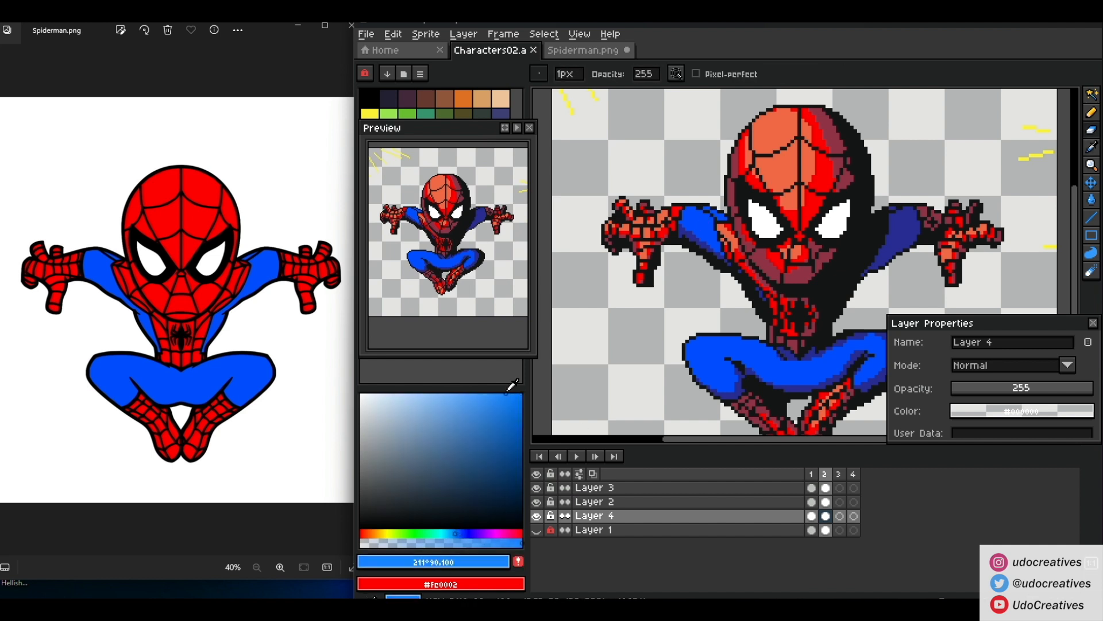
{"action": "left_click", "coordinate": [713, 223], "text": "alt"}
{"action": "right_click", "coordinate": [454, 534]}
{"action": "right_click", "coordinate": [499, 394]}
{"action": "left_click_drag", "start_coordinate": [706, 217], "coordinate": [672, 197]}
Paint #2494ff highlights along both thighs, clean their edges with #014cff at 1 px and save the sprite
{"action": "key", "text": "minus"}
{"action": "mouse_move", "coordinate": [684, 361]}
{"action": "left_mouse_down"}
{"action": "mouse_move", "coordinate": [673, 318]}
{"action": "mouse_move", "coordinate": [673, 331]}
{"action": "mouse_move", "coordinate": [719, 327]}
{"action": "mouse_move", "coordinate": [702, 318]}
{"action": "mouse_move", "coordinate": [691, 359]}
{"action": "left_mouse_up"}
{"action": "key", "text": "ctrl+z"}
{"action": "right_click", "coordinate": [694, 255], "text": "alt"}
{"action": "mouse_move", "coordinate": [643, 209]}
{"action": "left_mouse_down"}
{"action": "mouse_move", "coordinate": [694, 256]}
{"action": "mouse_move", "coordinate": [624, 208]}
{"action": "left_mouse_up"}
{"action": "left_click", "coordinate": [693, 253], "text": "alt"}
{"action": "left_click", "coordinate": [634, 215], "text": "alt"}
{"action": "right_click", "coordinate": [711, 331], "text": "alt"}
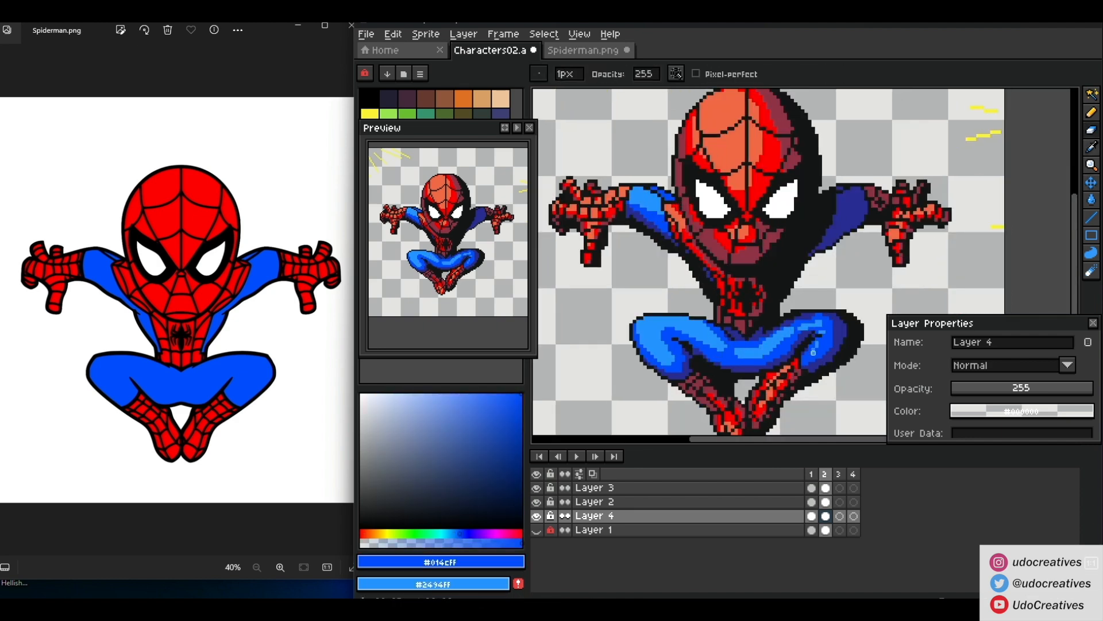
{"action": "left_click_drag", "start_coordinate": [813, 349], "coordinate": [824, 406]}
{"action": "key", "text": "ctrl+s"}
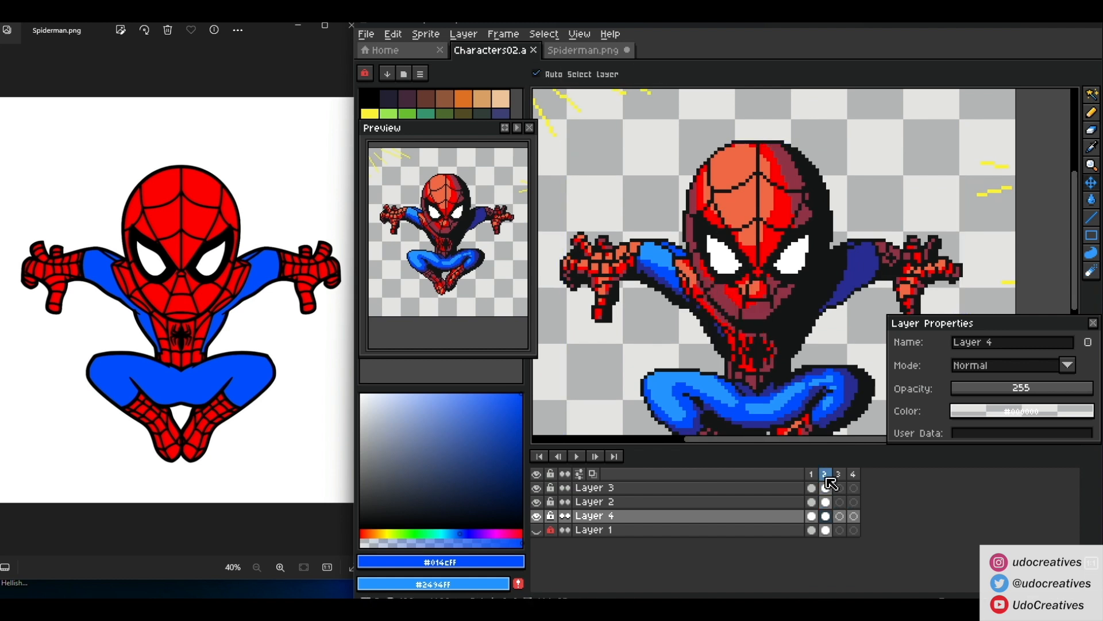
Duplicate frame 2 as frame 3 and select its Layer 4 cel
{"action": "right_click", "coordinate": [828, 483]}
{"action": "left_click", "coordinate": [854, 497]}
{"action": "left_click", "coordinate": [829, 516]}
{"action": "left_click", "coordinate": [841, 516]}
{"action": "left_click_drag", "start_coordinate": [797, 308], "coordinate": [796, 273]}
{"action": "key", "text": "ctrl+z"}
{"action": "scroll", "coordinate": [746, 154], "scroll_direction": "down", "scroll_amount": 1}
{"action": "left_click", "coordinate": [754, 190], "text": "ctrl"}
{"action": "key", "text": "ctrl+a"}
{"action": "key", "text": "m"}
{"action": "left_click", "coordinate": [840, 502]}
{"action": "left_click", "coordinate": [735, 477]}
{"action": "left_click", "coordinate": [839, 488]}
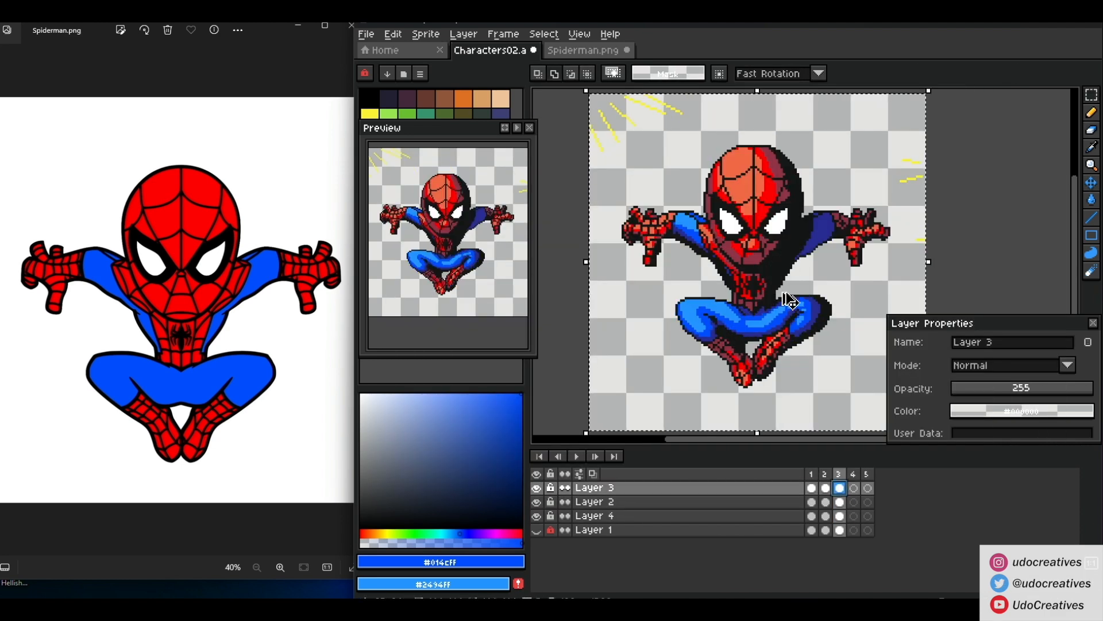
{"action": "key", "text": "ctrl+z"}
{"action": "key", "text": "ctrl+z"}
{"action": "key", "text": "ctrl+z"}
{"action": "key", "text": "Left"}
{"action": "key", "text": "Right"}
Recolour the near upper edge of the head outline in frame 3 with #fe0002 using the 1 px Line tool
{"action": "left_click", "coordinate": [1091, 183]}
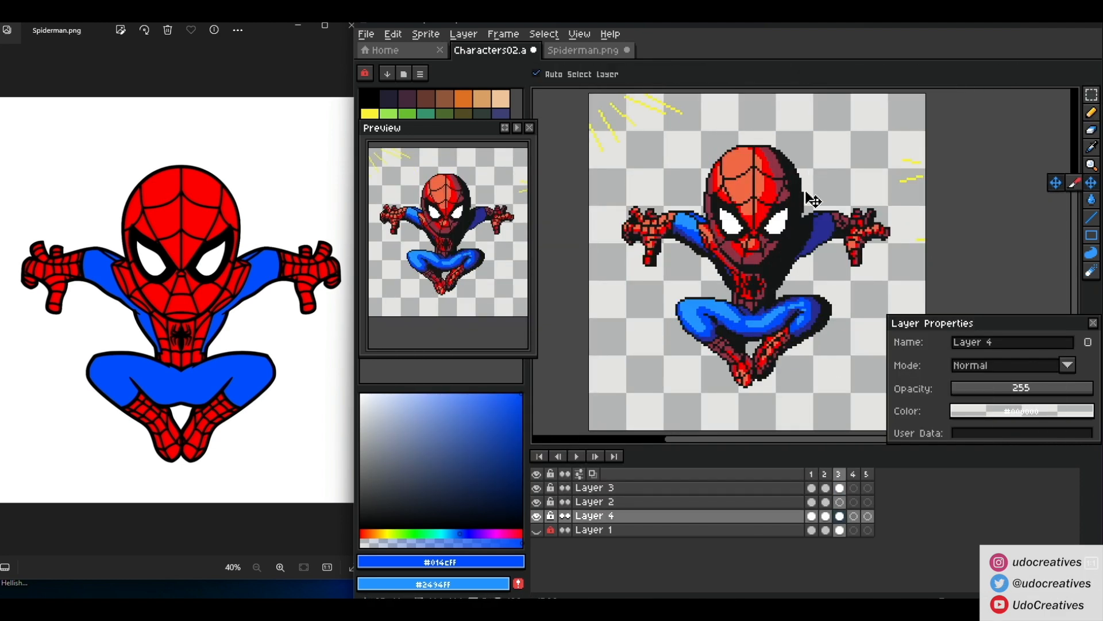
{"action": "scroll", "coordinate": [732, 175], "scroll_direction": "up", "scroll_amount": 2}
{"action": "left_click", "coordinate": [1091, 218]}
{"action": "scroll", "coordinate": [734, 162], "scroll_direction": "up", "scroll_amount": 2}
{"action": "left_click", "coordinate": [809, 131], "text": "alt"}
{"action": "left_click", "coordinate": [821, 127], "text": "alt"}
{"action": "left_click", "coordinate": [788, 126], "text": "alt"}
{"action": "left_click_drag", "start_coordinate": [722, 133], "coordinate": [757, 119]}
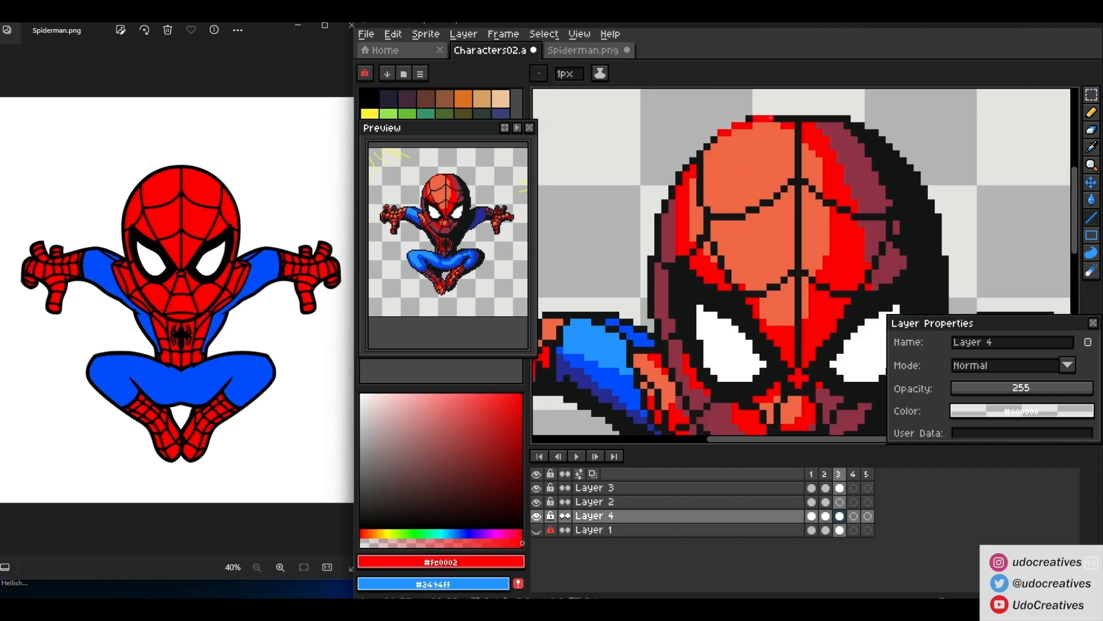
Recolour the outline across the crown of the head with #903246 and retouch the sloping near edge
{"action": "left_click", "coordinate": [828, 119], "text": "alt"}
{"action": "left_click", "coordinate": [826, 119], "text": "alt"}
{"action": "left_click", "coordinate": [812, 119]}
{"action": "left_click", "coordinate": [756, 136], "text": "alt"}
{"action": "left_click_drag", "start_coordinate": [728, 132], "coordinate": [756, 118]}
Recolour the black web lines on the near side of the forehead with #903246 using 1 px lines
{"action": "left_click", "coordinate": [784, 118], "text": "alt"}
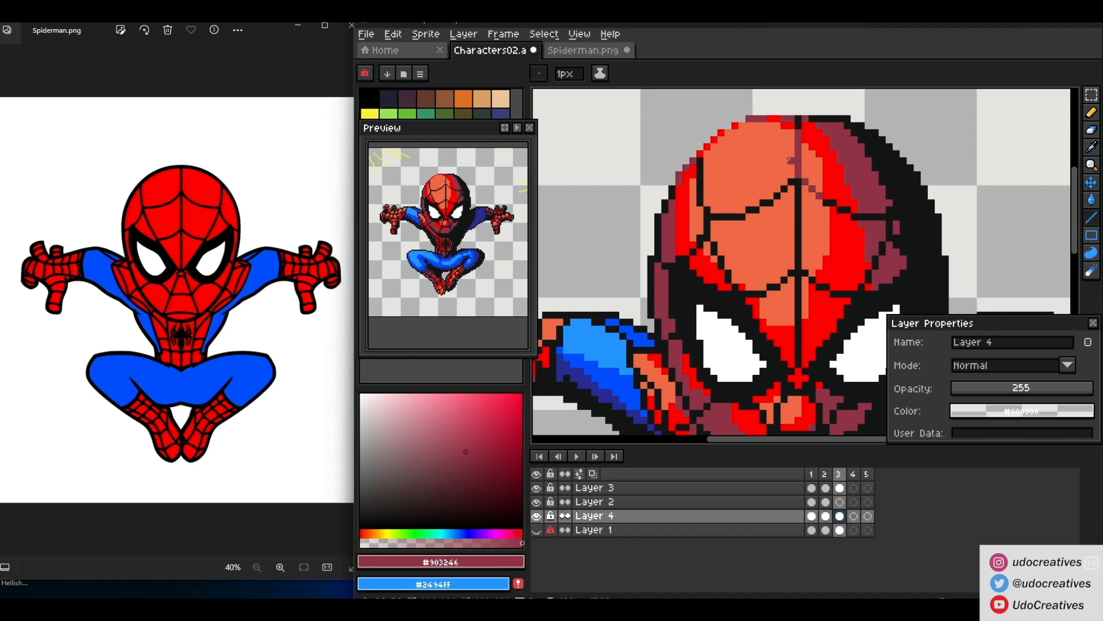
{"action": "left_click_drag", "start_coordinate": [700, 204], "coordinate": [700, 161]}
{"action": "left_click", "coordinate": [693, 161], "text": "alt"}
{"action": "left_click", "coordinate": [700, 154]}
{"action": "left_click", "coordinate": [700, 162], "text": "alt"}
{"action": "mouse_move", "coordinate": [707, 231]}
{"action": "left_mouse_down"}
{"action": "mouse_move", "coordinate": [700, 238]}
{"action": "mouse_move", "coordinate": [707, 223]}
{"action": "left_mouse_up"}
{"action": "left_click", "coordinate": [701, 235], "text": "alt"}
{"action": "left_click_drag", "start_coordinate": [714, 246], "coordinate": [721, 259]}
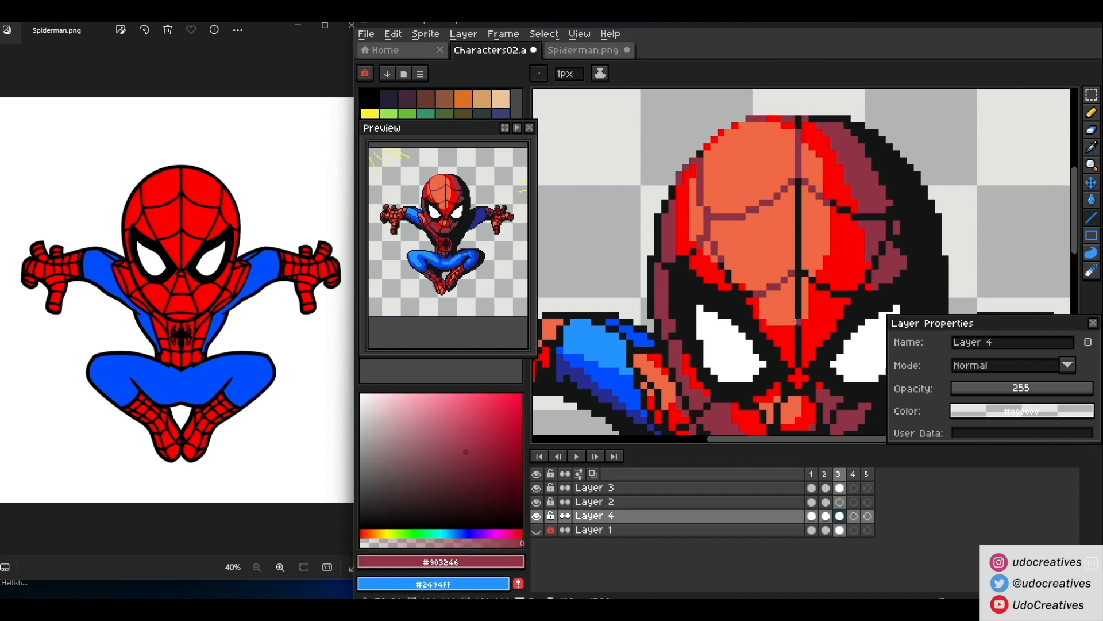
Recolour the central and adjoining far-side web lines with #903246, touch up pixels with #f16746 and undo the last stroke
{"action": "left_click", "coordinate": [833, 203], "text": "alt"}
{"action": "left_click_drag", "start_coordinate": [798, 175], "coordinate": [799, 182]}
{"action": "left_click_drag", "start_coordinate": [798, 267], "coordinate": [798, 273]}
{"action": "left_click", "coordinate": [816, 253], "text": "alt"}
{"action": "left_click", "coordinate": [812, 293]}
{"action": "left_click_drag", "start_coordinate": [826, 210], "coordinate": [841, 217]}
{"action": "left_click_drag", "start_coordinate": [820, 280], "coordinate": [841, 286]}
{"action": "key", "text": "ctrl+z"}
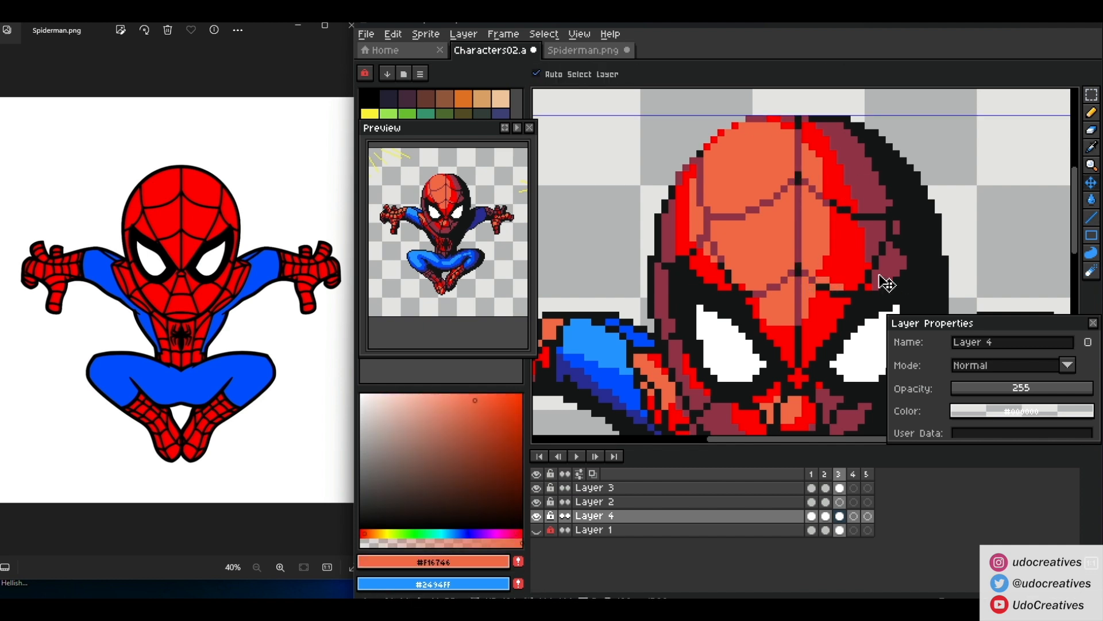
Retouch the web and outline pixels around the near brow in frame 3 with sampled head colours, including #fe0002
{"action": "left_click", "coordinate": [769, 314], "text": "alt"}
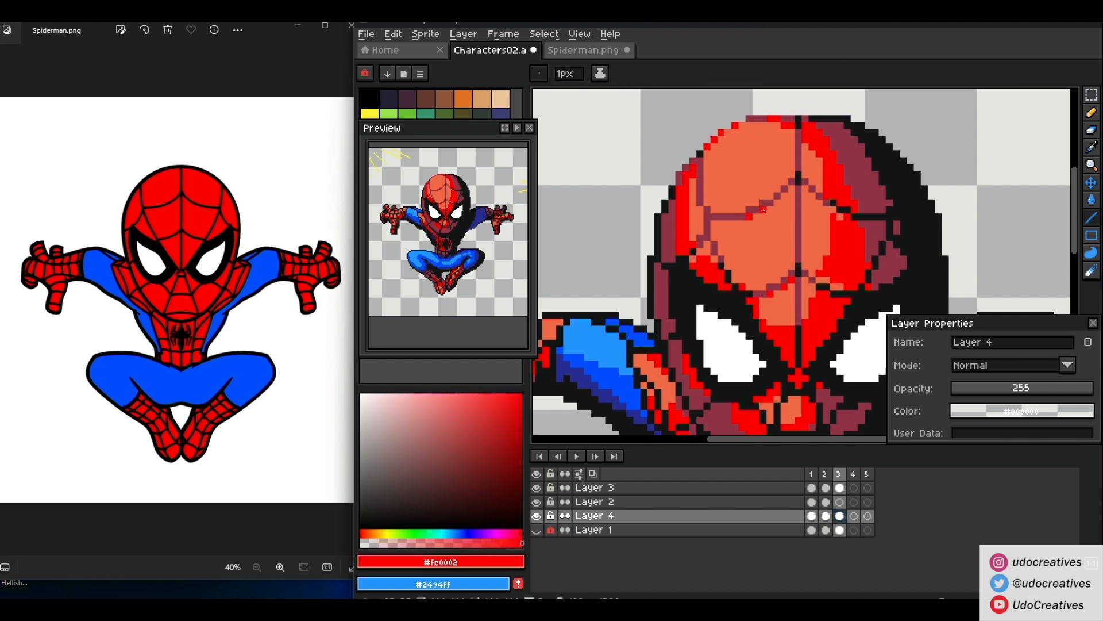
{"action": "left_click", "coordinate": [877, 262], "text": "alt"}
{"action": "left_click", "coordinate": [891, 266], "text": "alt"}
{"action": "left_click_drag", "start_coordinate": [713, 322], "coordinate": [678, 276]}
{"action": "left_click", "coordinate": [659, 330], "text": "alt"}
{"action": "left_click", "coordinate": [638, 292], "text": "alt"}
{"action": "left_click", "coordinate": [631, 290]}
{"action": "left_click", "coordinate": [624, 269]}
{"action": "left_click", "coordinate": [627, 237], "text": "alt"}
{"action": "left_click_drag", "start_coordinate": [853, 138], "coordinate": [823, 181]}
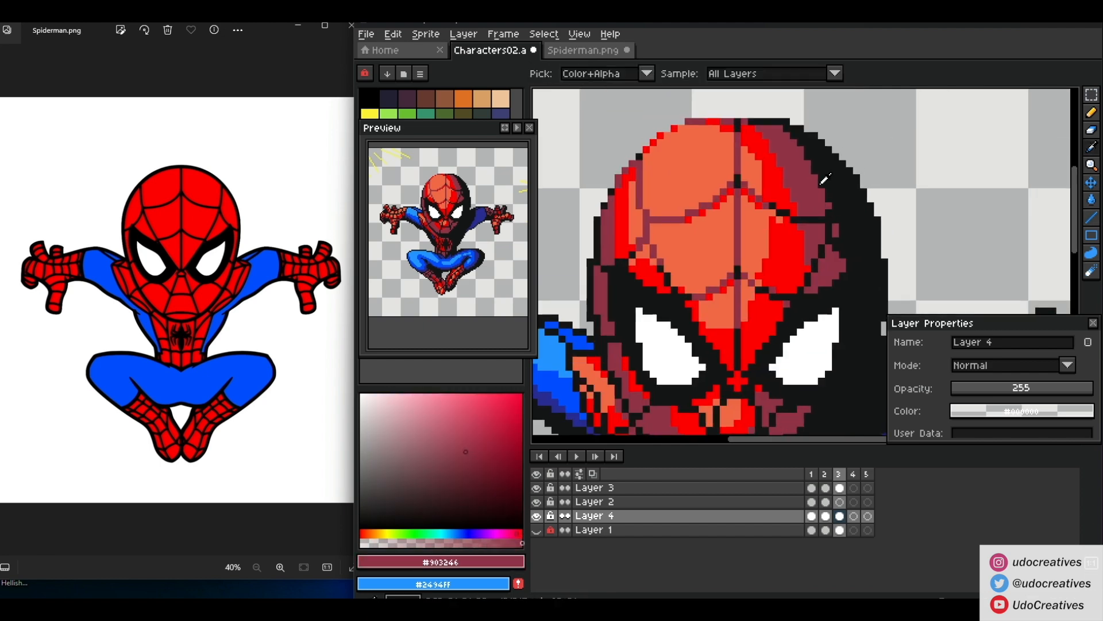
Retouch the web pixels between the brows and beside the far eye with sampled head colours, including #903246
{"action": "left_click_drag", "start_coordinate": [820, 234], "coordinate": [770, 160]}
{"action": "left_click", "coordinate": [729, 258], "text": "alt"}
{"action": "mouse_move", "coordinate": [681, 338]}
{"action": "left_mouse_down"}
{"action": "mouse_move", "coordinate": [733, 261]}
{"action": "mouse_move", "coordinate": [717, 287]}
{"action": "left_mouse_up"}
{"action": "left_click", "coordinate": [730, 272]}
{"action": "left_click", "coordinate": [716, 295], "text": "alt"}
{"action": "left_click", "coordinate": [723, 294]}
{"action": "left_click", "coordinate": [737, 288]}
{"action": "mouse_move", "coordinate": [781, 182]}
{"action": "left_mouse_down"}
{"action": "mouse_move", "coordinate": [776, 257]}
{"action": "mouse_move", "coordinate": [748, 278]}
{"action": "left_mouse_up"}
{"action": "left_click", "coordinate": [793, 200], "text": "alt"}
{"action": "left_click", "coordinate": [744, 280]}
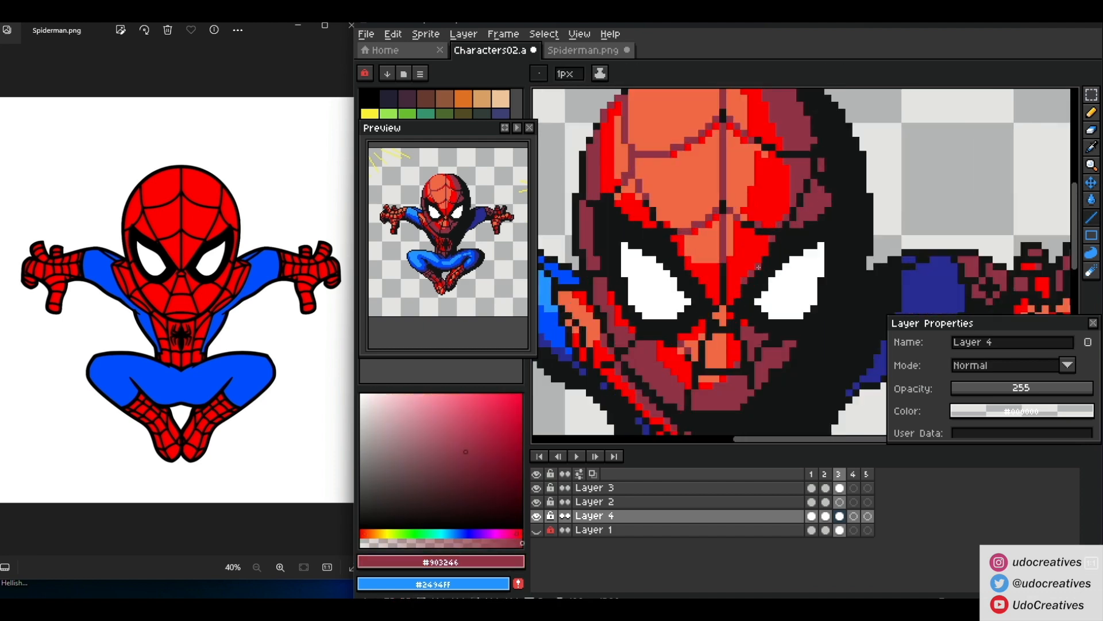
Recolour the vertical web line at the nose and touch up neighbouring face pixels with #f16746 and #fe0002
{"action": "left_click_drag", "start_coordinate": [702, 343], "coordinate": [702, 371]}
{"action": "left_click", "coordinate": [703, 316], "text": "alt"}
{"action": "left_click", "coordinate": [716, 337]}
{"action": "left_click_drag", "start_coordinate": [656, 195], "coordinate": [734, 302]}
{"action": "left_click", "coordinate": [691, 256], "text": "alt"}
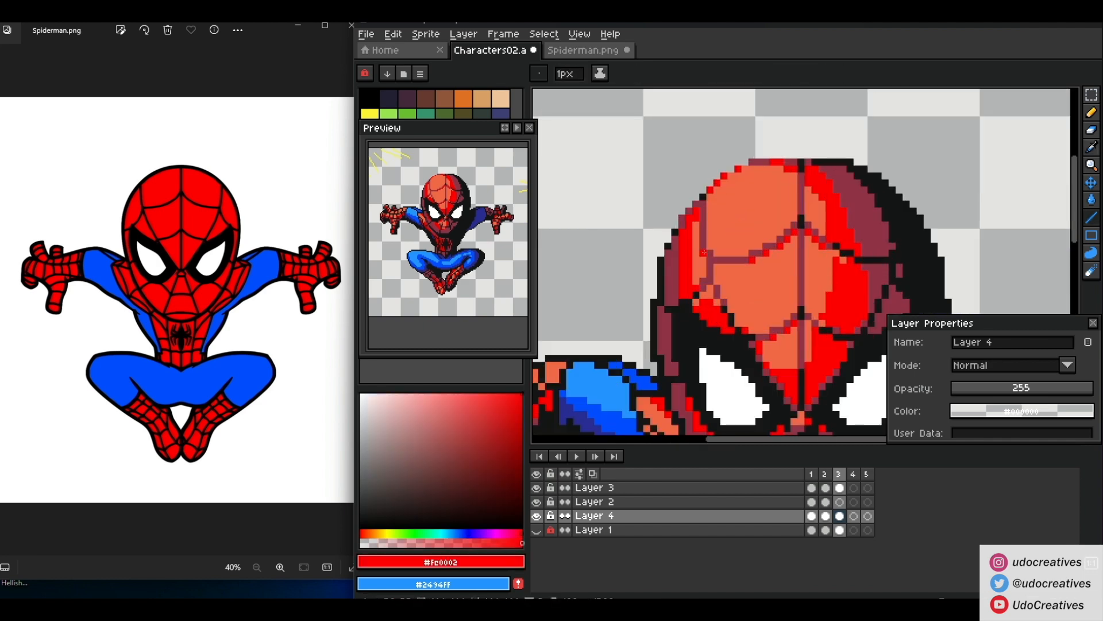
{"action": "left_click", "coordinate": [808, 331], "text": "alt"}
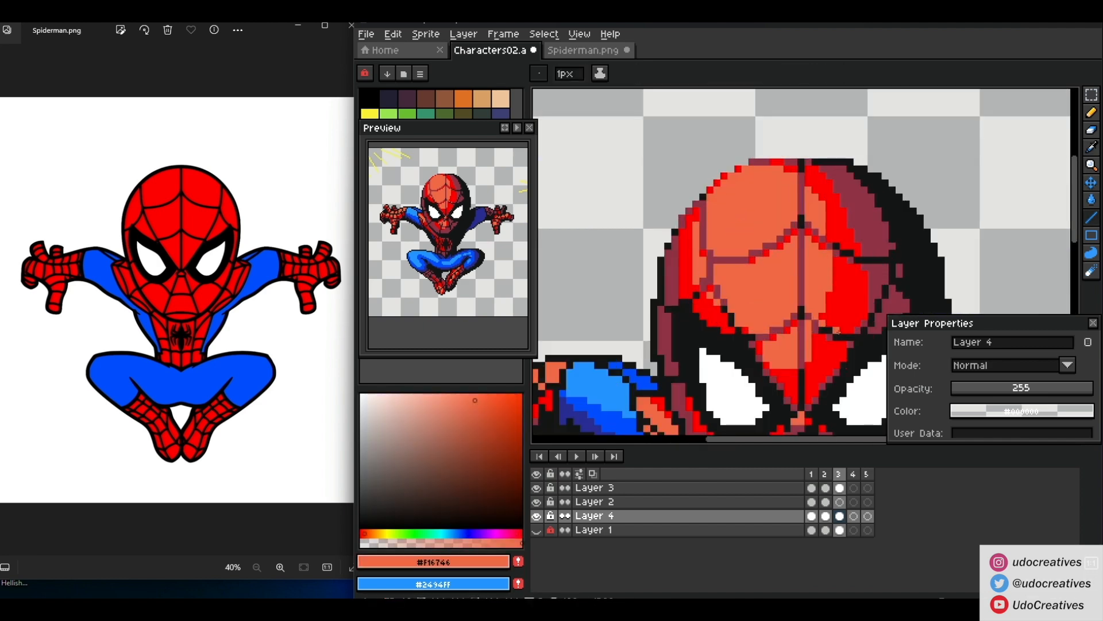
{"action": "left_click_drag", "start_coordinate": [811, 341], "coordinate": [732, 262]}
{"action": "left_click", "coordinate": [730, 261], "text": "alt"}
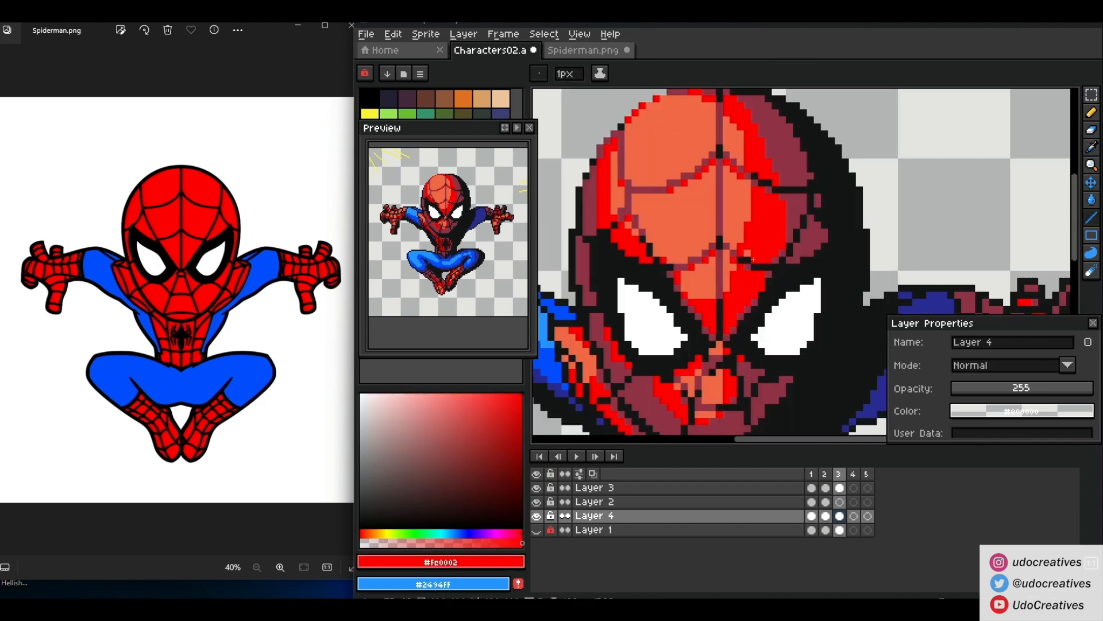
Touch up the mouth area with #151517 and compare frame 3 with the previous frame
{"action": "scroll", "coordinate": [646, 233], "scroll_direction": "down", "scroll_amount": 2}
{"action": "scroll", "coordinate": [732, 273], "scroll_direction": "up", "scroll_amount": 1}
{"action": "left_click", "coordinate": [787, 287], "text": "alt"}
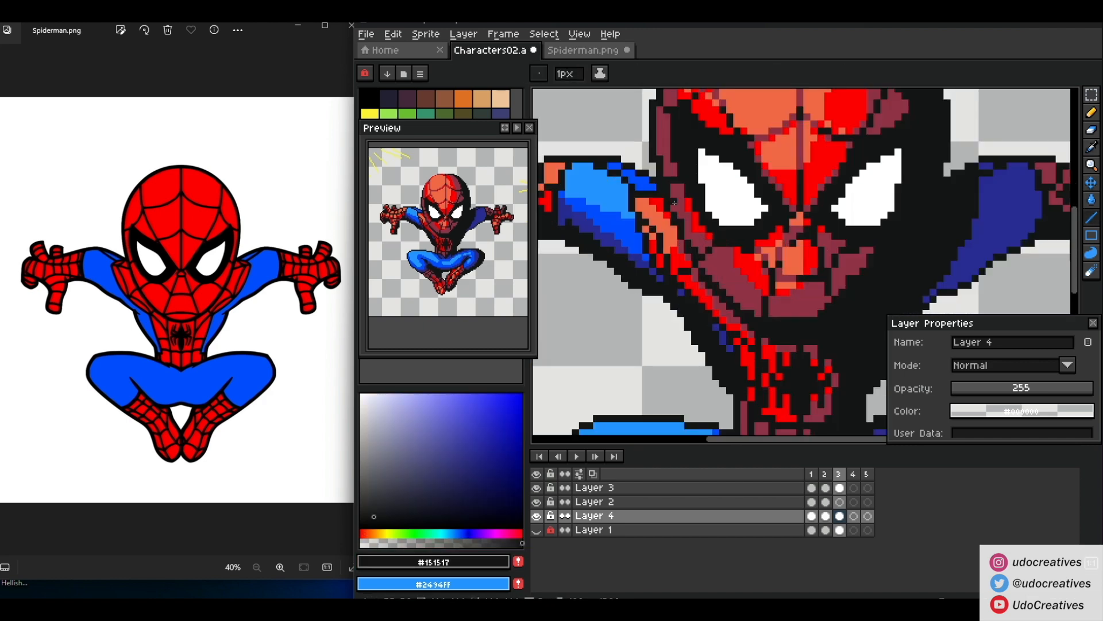
{"action": "left_click", "coordinate": [796, 278]}
{"action": "scroll", "coordinate": [796, 278], "scroll_direction": "down", "scroll_amount": 2}
{"action": "key", "text": "Left"}
{"action": "key", "text": "Right"}
{"action": "scroll", "coordinate": [758, 227], "scroll_direction": "up", "scroll_amount": 1}
{"action": "scroll", "coordinate": [601, 253], "scroll_direction": "up", "scroll_amount": 1}
Recolour the black outline and web lines of the near hand and forearm with #903246 and touch up adjoining pixels
{"action": "left_click", "coordinate": [612, 251], "text": "alt"}
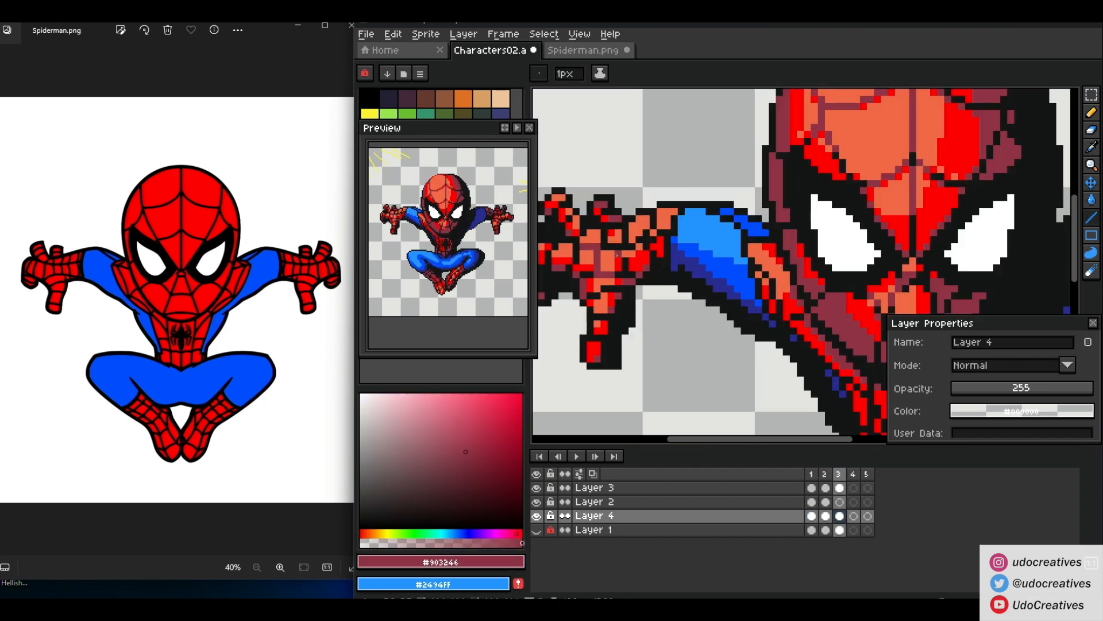
{"action": "left_click_drag", "start_coordinate": [562, 203], "coordinate": [634, 208]}
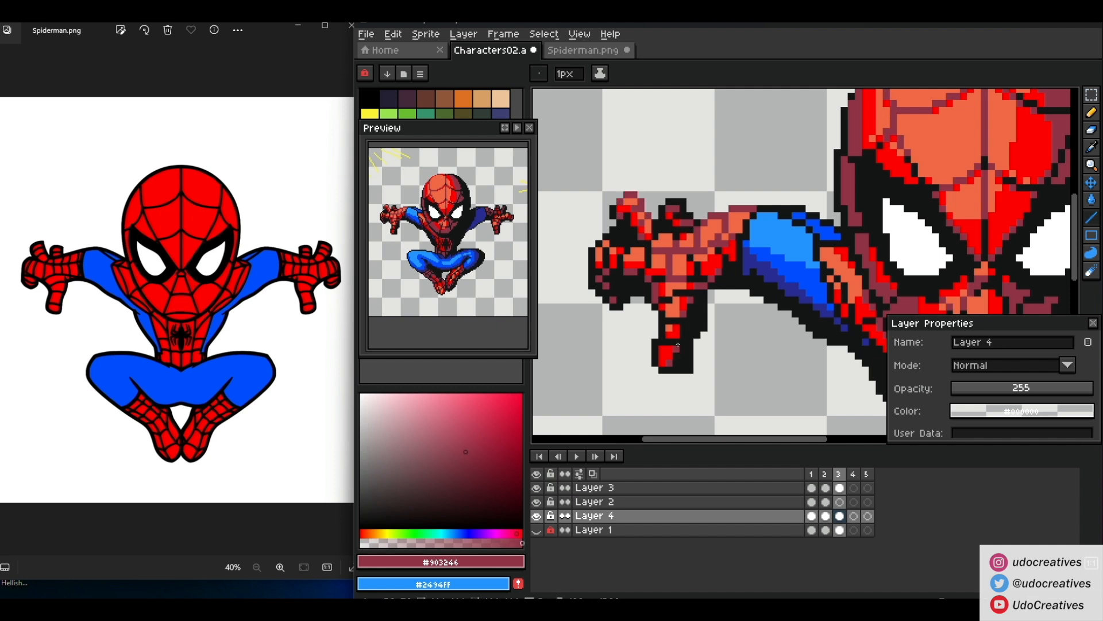
{"action": "mouse_move", "coordinate": [692, 259]}
{"action": "left_mouse_down"}
{"action": "mouse_move", "coordinate": [699, 264]}
{"action": "mouse_move", "coordinate": [670, 240]}
{"action": "left_mouse_up"}
{"action": "left_click", "coordinate": [747, 212], "text": "alt"}
{"action": "left_click", "coordinate": [670, 219]}
{"action": "left_click", "coordinate": [718, 238], "text": "alt"}
{"action": "left_click", "coordinate": [732, 239], "text": "alt"}
{"action": "left_click", "coordinate": [728, 235]}
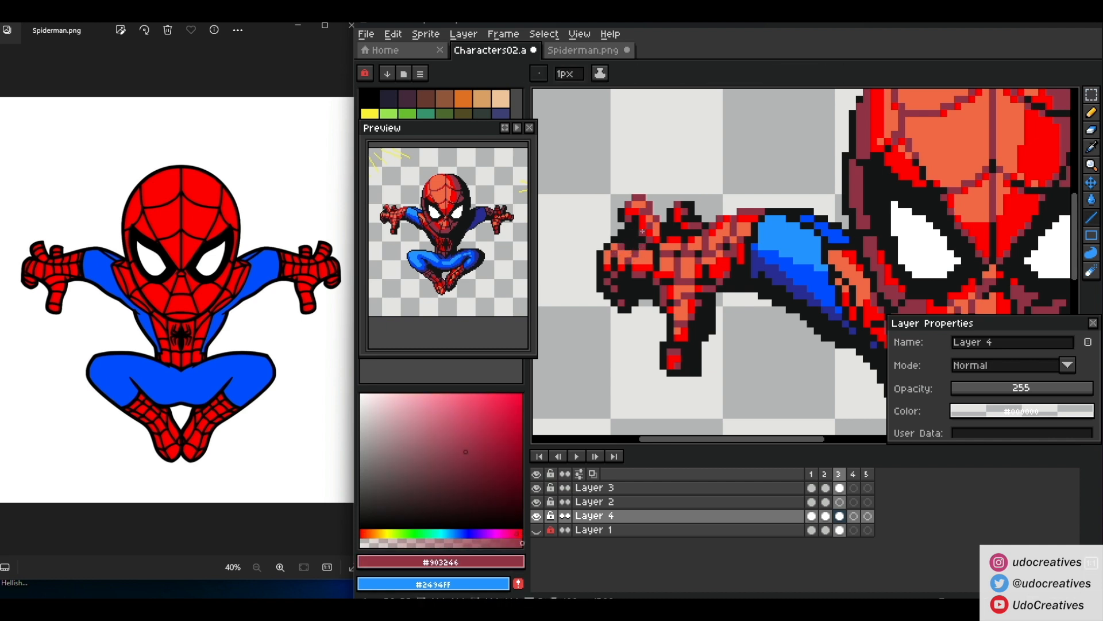
Recolour the outline pixels of the near hand's raised finger with sampled red tones
{"action": "left_click", "coordinate": [639, 228], "text": "alt"}
{"action": "left_click", "coordinate": [632, 212], "text": "alt"}
{"action": "left_click_drag", "start_coordinate": [642, 198], "coordinate": [649, 205]}
{"action": "left_click", "coordinate": [755, 265], "text": "alt"}
Replace the black outline along the top of the near upper arm with sampled blues and retouch where it meets the forearm
{"action": "mouse_move", "coordinate": [755, 242]}
{"action": "left_mouse_down"}
{"action": "mouse_move", "coordinate": [783, 219]}
{"action": "mouse_move", "coordinate": [809, 252]}
{"action": "mouse_move", "coordinate": [800, 294]}
{"action": "mouse_move", "coordinate": [813, 234]}
{"action": "mouse_move", "coordinate": [777, 211]}
{"action": "mouse_move", "coordinate": [762, 217]}
{"action": "mouse_move", "coordinate": [811, 233]}
{"action": "mouse_move", "coordinate": [822, 227]}
{"action": "mouse_move", "coordinate": [797, 212]}
{"action": "left_mouse_up"}
{"action": "left_click", "coordinate": [768, 254], "text": "alt"}
{"action": "left_click", "coordinate": [796, 239], "text": "alt"}
{"action": "left_click", "coordinate": [755, 264], "text": "alt"}
{"action": "left_click", "coordinate": [810, 220], "text": "alt"}
{"action": "left_click", "coordinate": [813, 248], "text": "alt"}
{"action": "left_click", "coordinate": [831, 233]}
{"action": "left_click", "coordinate": [808, 225], "text": "alt"}
{"action": "left_click_drag", "start_coordinate": [831, 232], "coordinate": [764, 190]}
{"action": "left_click", "coordinate": [757, 202], "text": "alt"}
{"action": "left_click", "coordinate": [760, 230], "text": "alt"}
{"action": "left_click", "coordinate": [717, 248], "text": "alt"}
{"action": "left_click", "coordinate": [760, 238], "text": "alt"}
{"action": "left_click", "coordinate": [812, 216], "text": "alt"}
{"action": "left_click", "coordinate": [782, 210], "text": "alt"}
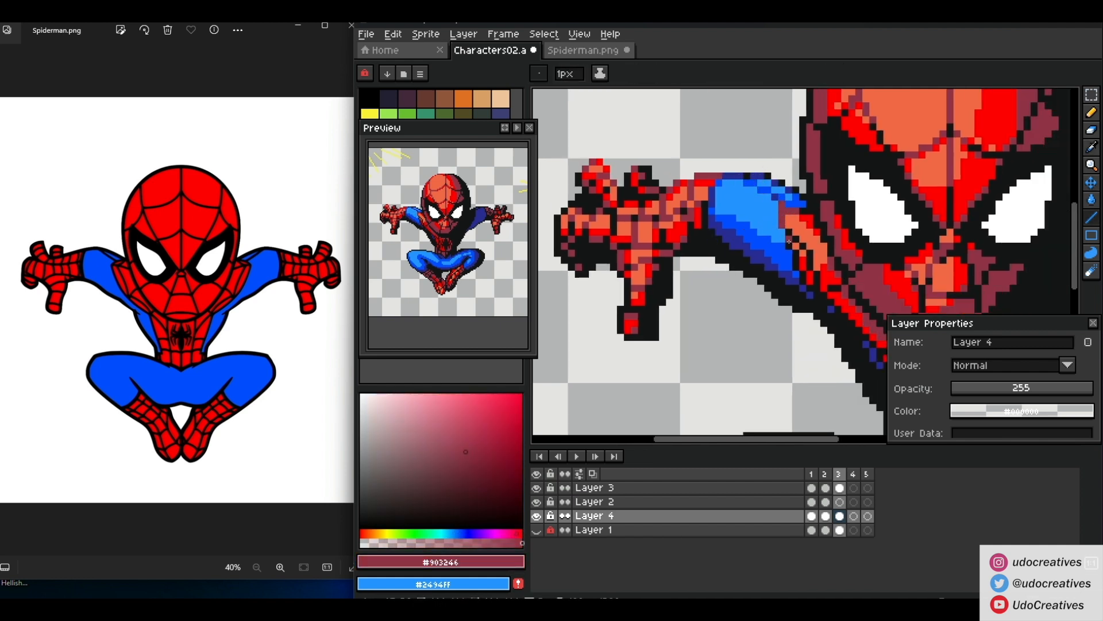
Soften the black web lines around the nose and mouth with #fe0002 and #f16746
{"action": "scroll", "coordinate": [650, 279], "scroll_direction": "down", "scroll_amount": 3}
{"action": "left_click_drag", "start_coordinate": [650, 279], "coordinate": [616, 302]}
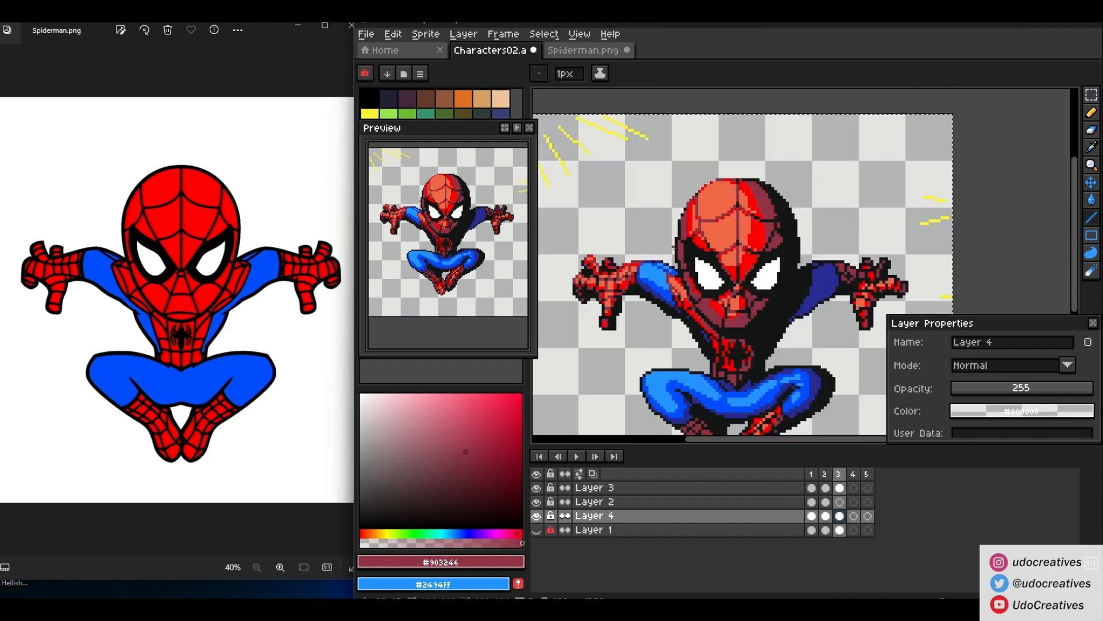
{"action": "scroll", "coordinate": [678, 234], "scroll_direction": "up", "scroll_amount": 1}
{"action": "left_click", "coordinate": [692, 223], "text": "alt"}
{"action": "scroll", "coordinate": [685, 236], "scroll_direction": "up", "scroll_amount": 2}
{"action": "scroll", "coordinate": [687, 305], "scroll_direction": "down", "scroll_amount": 1}
{"action": "scroll", "coordinate": [731, 304], "scroll_direction": "up", "scroll_amount": 1}
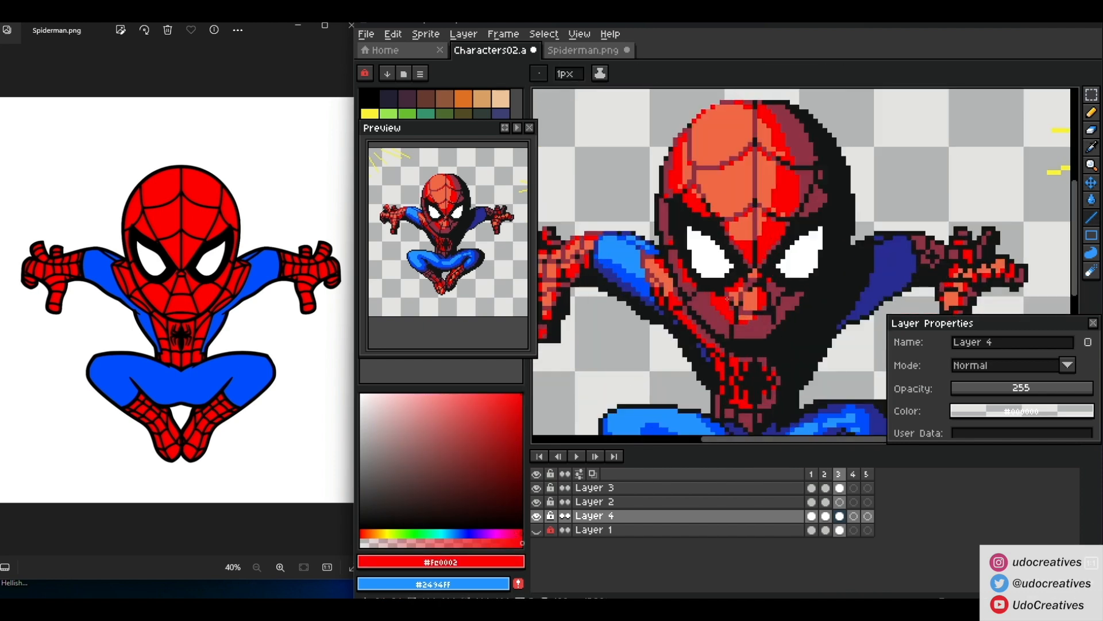
{"action": "left_click", "coordinate": [730, 304], "text": "alt"}
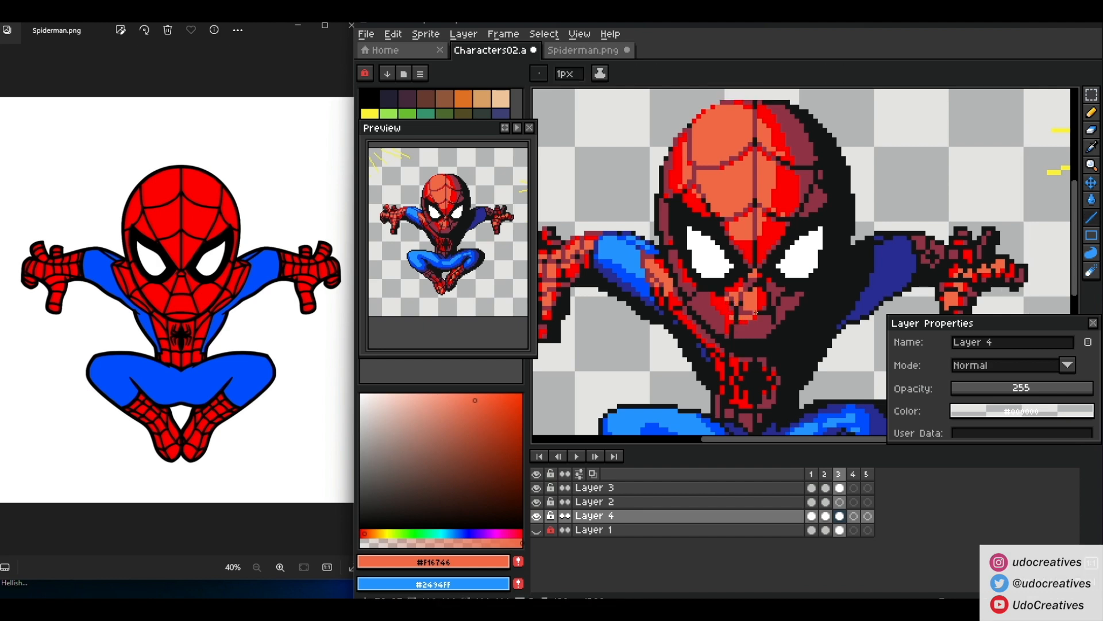
{"action": "left_click", "coordinate": [769, 316], "text": "alt"}
{"action": "left_click", "coordinate": [773, 167], "text": "alt"}
{"action": "left_click", "coordinate": [767, 175], "text": "alt"}
Touch up the dark contour under the far arm with a 2 px line in #151517, and sample #903246
{"action": "scroll", "coordinate": [767, 175], "scroll_direction": "down", "scroll_amount": 4}
{"action": "scroll", "coordinate": [766, 175], "scroll_direction": "up", "scroll_amount": 2}
{"action": "mouse_move", "coordinate": [767, 271]}
{"action": "left_mouse_down"}
{"action": "mouse_move", "coordinate": [749, 209]}
{"action": "mouse_move", "coordinate": [796, 204]}
{"action": "left_mouse_up"}
{"action": "scroll", "coordinate": [772, 215], "scroll_direction": "up", "scroll_amount": 3}
{"action": "left_click", "coordinate": [773, 215], "text": "alt"}
{"action": "key", "text": "plus"}
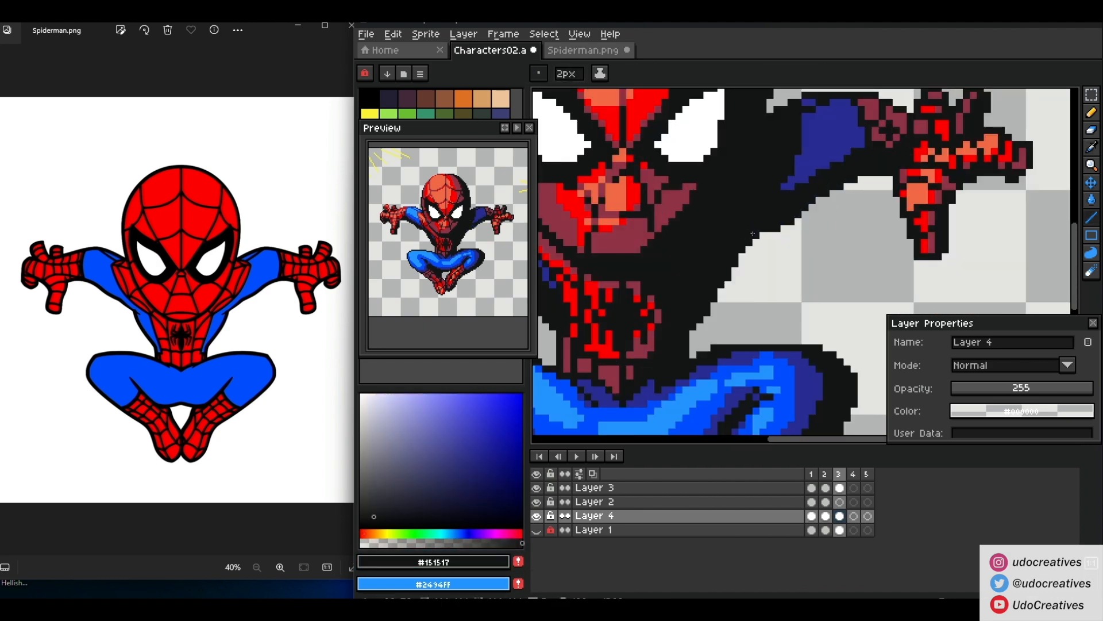
{"action": "left_click_drag", "start_coordinate": [741, 235], "coordinate": [749, 253]}
{"action": "scroll", "coordinate": [748, 253], "scroll_direction": "down", "scroll_amount": 3}
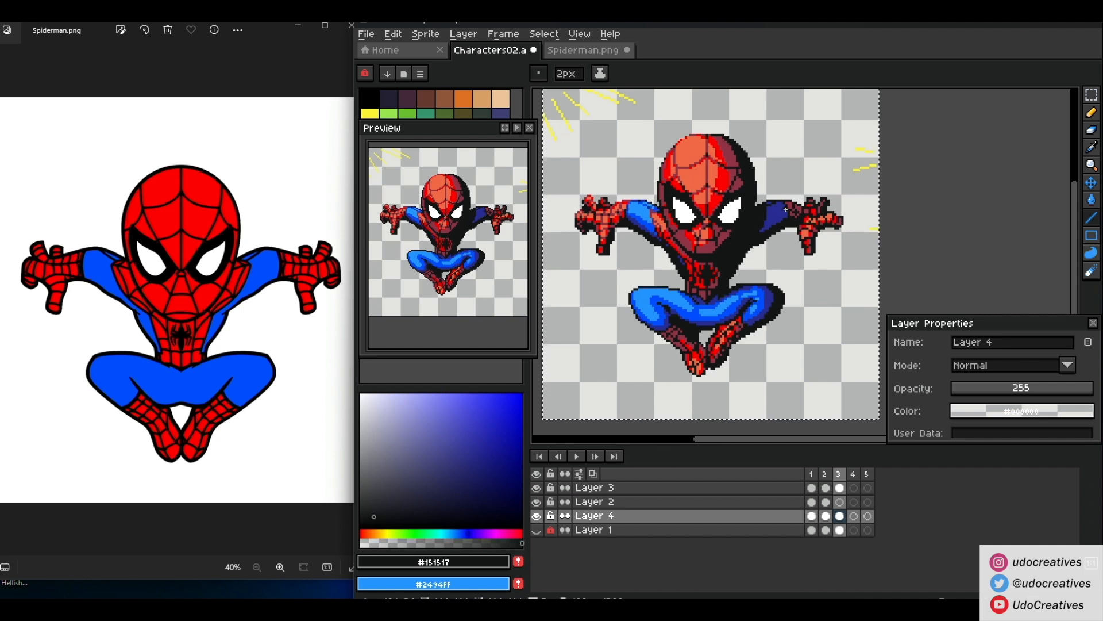
{"action": "scroll", "coordinate": [785, 208], "scroll_direction": "up", "scroll_amount": 1}
{"action": "scroll", "coordinate": [736, 229], "scroll_direction": "up", "scroll_amount": 1}
{"action": "left_click", "coordinate": [745, 218], "text": "alt"}
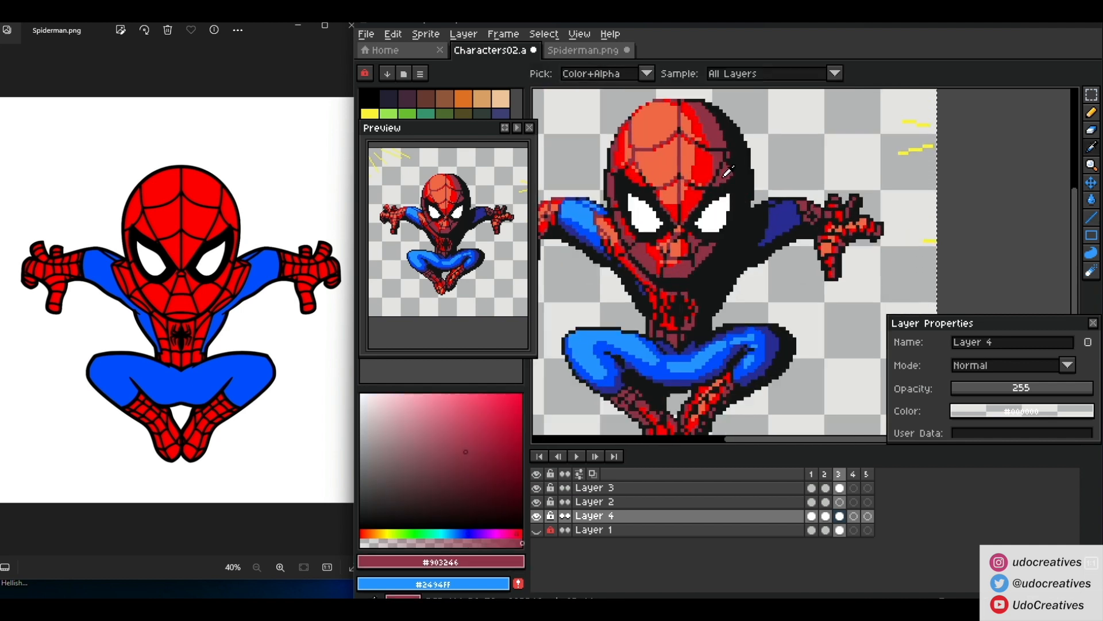
Go to frame 1, try selecting the #903246 shading with the Magic Wand, and clear the selection using the Lasso tool
{"action": "left_click", "coordinate": [811, 473]}
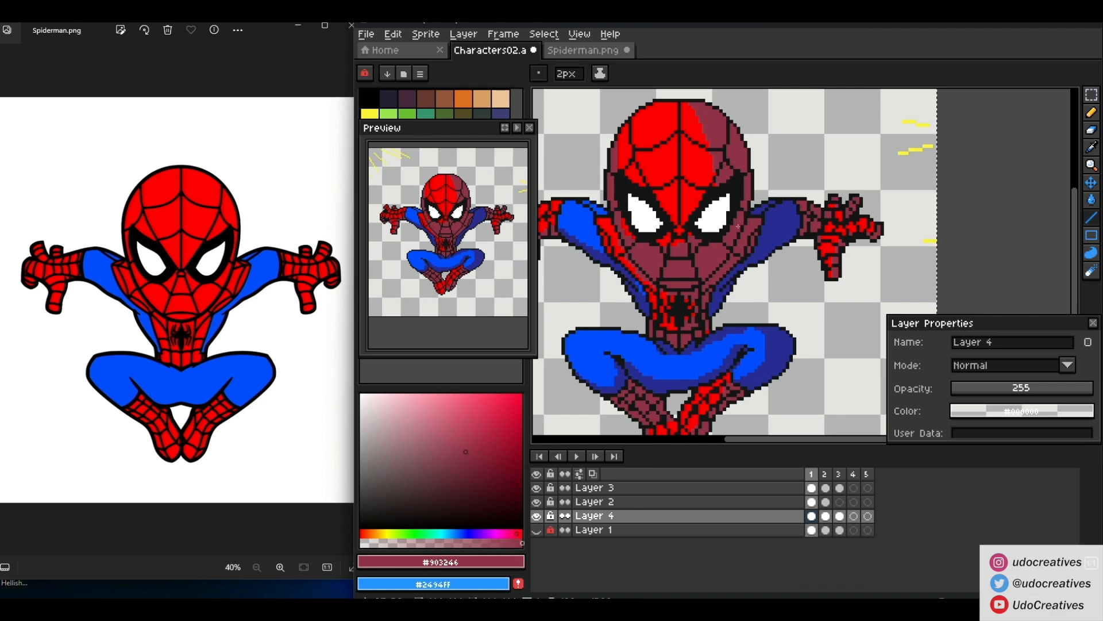
{"action": "key", "text": "w"}
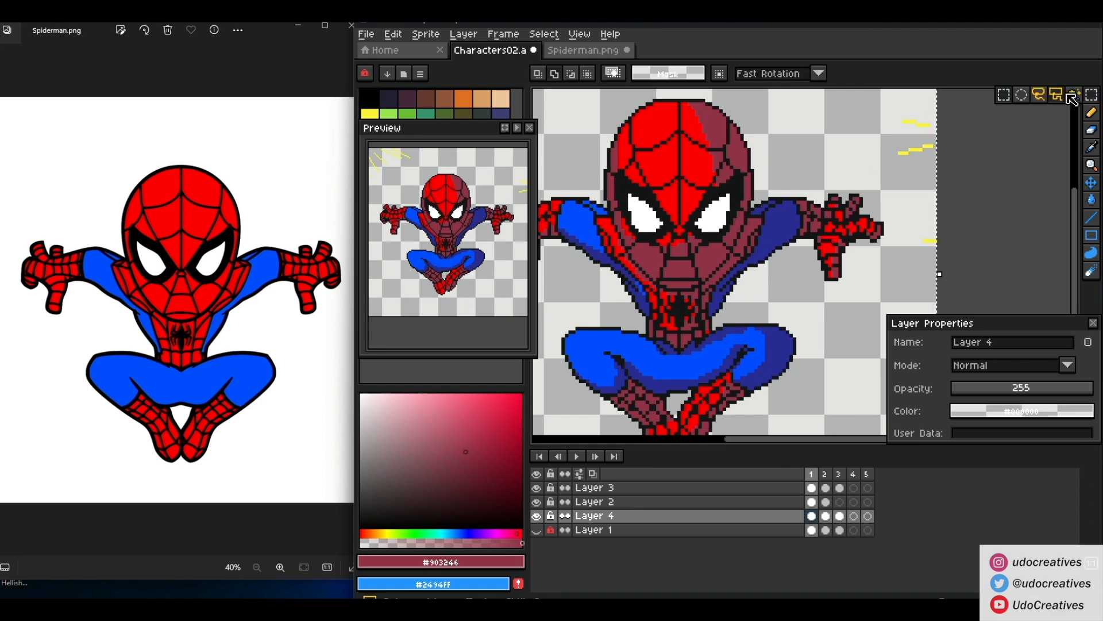
{"action": "scroll", "coordinate": [742, 191], "scroll_direction": "up", "scroll_amount": 3}
{"action": "left_click", "coordinate": [742, 191]}
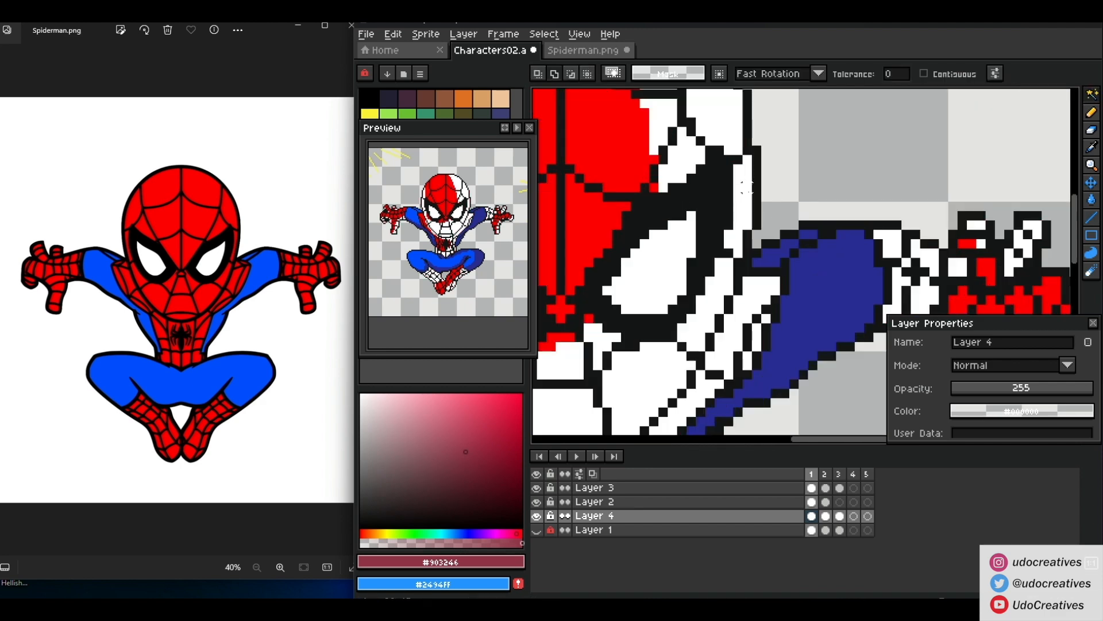
{"action": "mouse_move", "coordinate": [1094, 105]}
{"action": "left_click", "coordinate": [1038, 94]}
{"action": "left_click", "coordinate": [747, 159]}
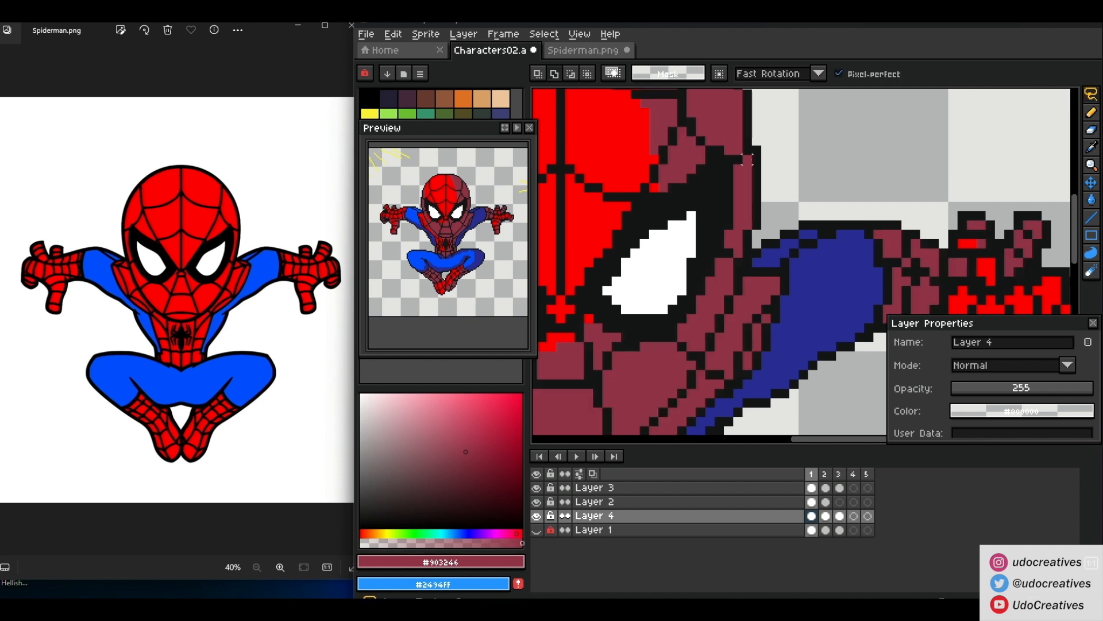
Lasso the outer dark red strip along the far side of the face, from temple to jaw
{"action": "scroll", "coordinate": [718, 312], "scroll_direction": "up", "scroll_amount": 2}
{"action": "left_click_drag", "start_coordinate": [729, 272], "coordinate": [704, 343]}
{"action": "mouse_move", "coordinate": [685, 362]}
{"action": "left_mouse_down"}
{"action": "mouse_move", "coordinate": [685, 381]}
{"action": "mouse_move", "coordinate": [794, 217]}
{"action": "left_mouse_up"}
{"action": "left_click", "coordinate": [776, 250]}
{"action": "left_click_drag", "start_coordinate": [757, 269], "coordinate": [757, 287]}
{"action": "left_click_drag", "start_coordinate": [645, 399], "coordinate": [736, 316]}
{"action": "scroll", "coordinate": [737, 242], "scroll_direction": "down", "scroll_amount": 3}
{"action": "left_click_drag", "start_coordinate": [845, 192], "coordinate": [811, 227]}
{"action": "scroll", "coordinate": [819, 196], "scroll_direction": "down", "scroll_amount": 1}
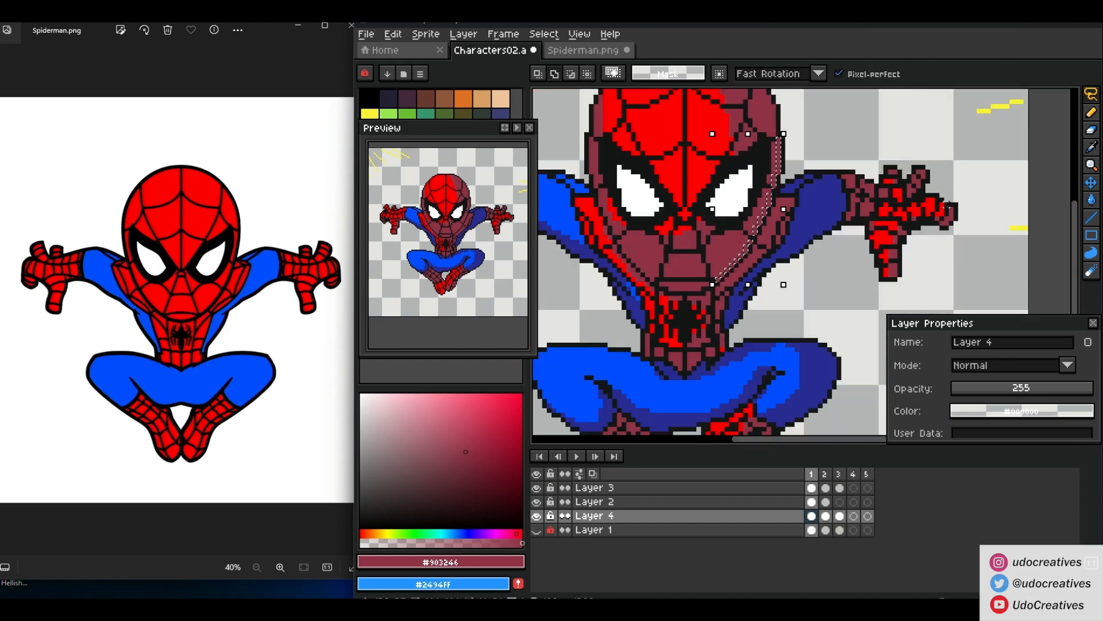
Add the outer edges of the far forearm and fingers to the lasso selection
{"action": "scroll", "coordinate": [948, 206], "scroll_direction": "up", "scroll_amount": 1}
{"action": "left_click_drag", "start_coordinate": [918, 197], "coordinate": [926, 198]}
{"action": "scroll", "coordinate": [941, 207], "scroll_direction": "up", "scroll_amount": 3}
{"action": "left_click_drag", "start_coordinate": [975, 218], "coordinate": [976, 257]}
{"action": "scroll", "coordinate": [1003, 257], "scroll_direction": "down", "scroll_amount": 1}
{"action": "left_click_drag", "start_coordinate": [897, 167], "coordinate": [869, 221]}
{"action": "scroll", "coordinate": [721, 183], "scroll_direction": "down", "scroll_amount": 3}
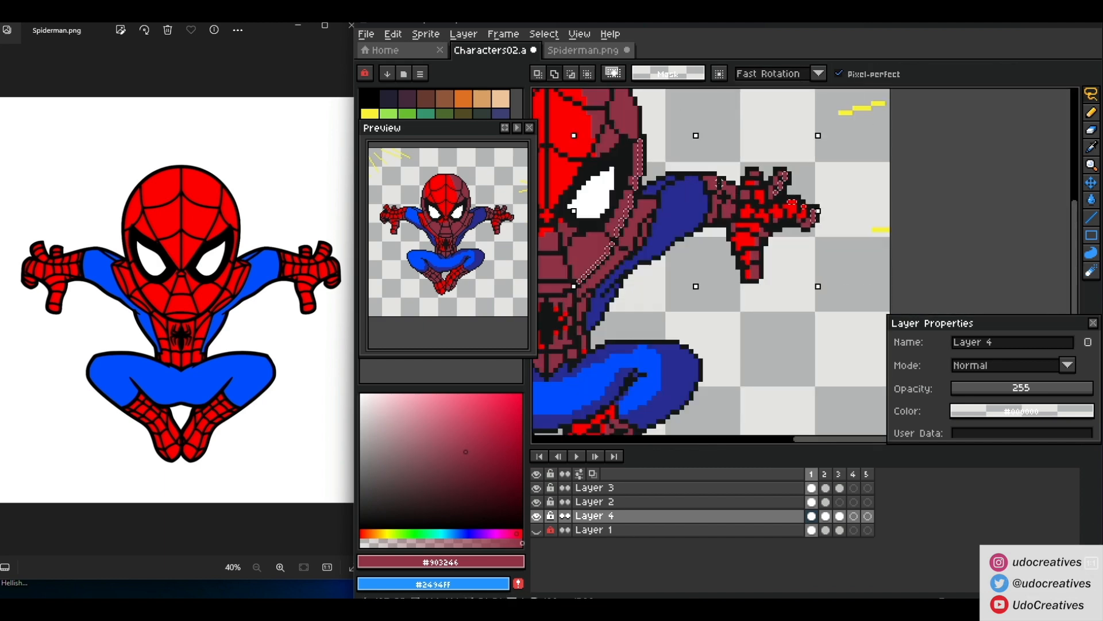
{"action": "scroll", "coordinate": [714, 187], "scroll_direction": "up", "scroll_amount": 1}
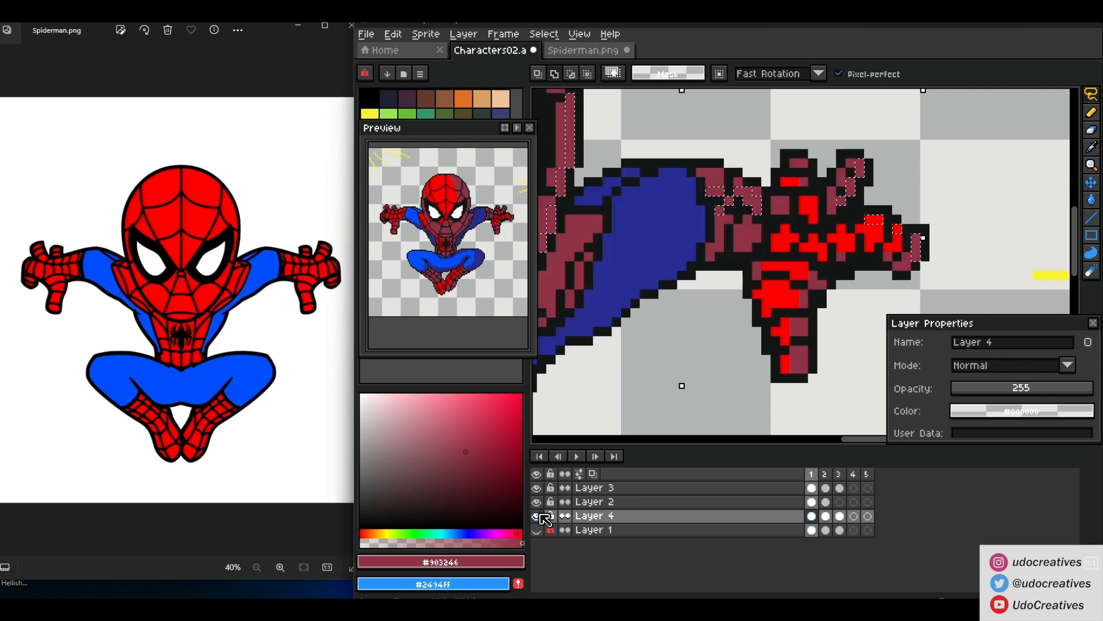
Add the outer edges of the far hand's thumb and the bent far leg to the lasso selection
{"action": "scroll", "coordinate": [724, 381], "scroll_direction": "down", "scroll_amount": 2}
{"action": "scroll", "coordinate": [763, 225], "scroll_direction": "down", "scroll_amount": 1}
{"action": "scroll", "coordinate": [780, 244], "scroll_direction": "up", "scroll_amount": 3}
{"action": "left_click_drag", "start_coordinate": [813, 227], "coordinate": [801, 328]}
{"action": "scroll", "coordinate": [806, 288], "scroll_direction": "down", "scroll_amount": 4}
{"action": "scroll", "coordinate": [764, 333], "scroll_direction": "up", "scroll_amount": 2}
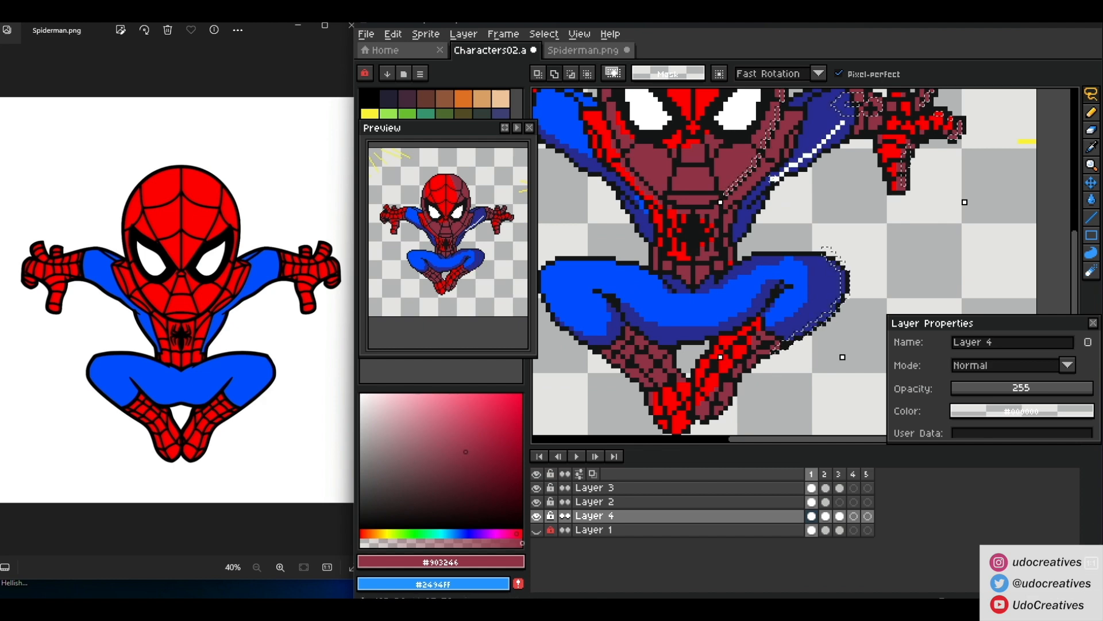
Add the underside of the far arm and the far side of the torso to the lasso selection
{"action": "left_click_drag", "start_coordinate": [783, 183], "coordinate": [743, 237]}
{"action": "scroll", "coordinate": [747, 235], "scroll_direction": "down", "scroll_amount": 2}
{"action": "scroll", "coordinate": [797, 161], "scroll_direction": "up", "scroll_amount": 2}
{"action": "scroll", "coordinate": [690, 273], "scroll_direction": "up", "scroll_amount": 2}
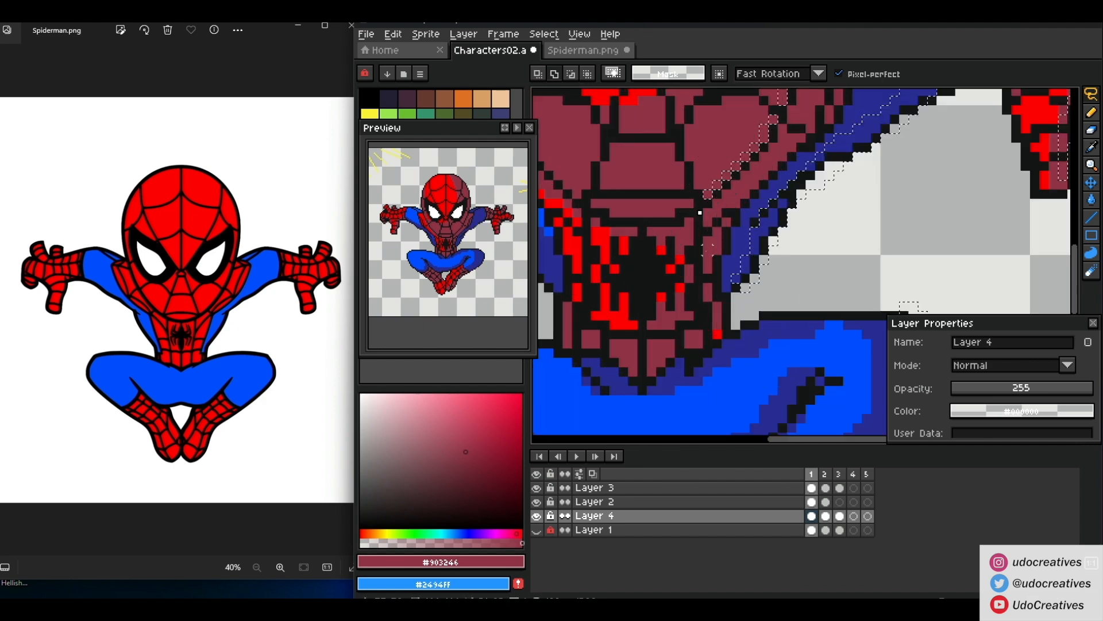
{"action": "scroll", "coordinate": [755, 241], "scroll_direction": "down", "scroll_amount": 4}
Paste the selected frame 1 edge shading into Layer 2 of frame 3 and deselect it
{"action": "left_click", "coordinate": [839, 502]}
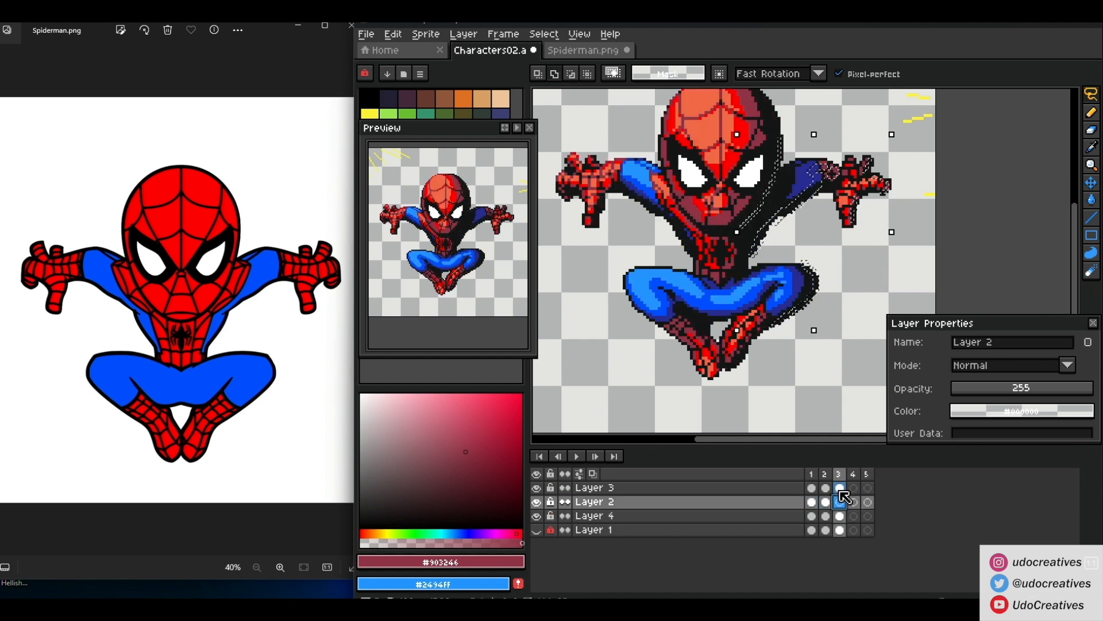
{"action": "left_click", "coordinate": [802, 208]}
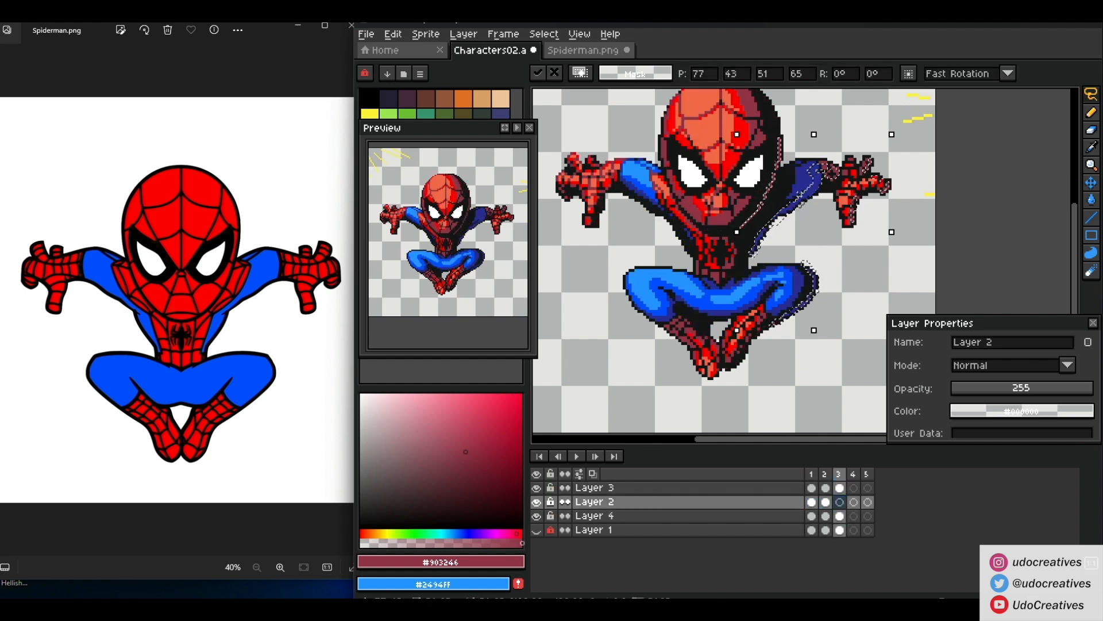
{"action": "key", "text": "ctrl+d"}
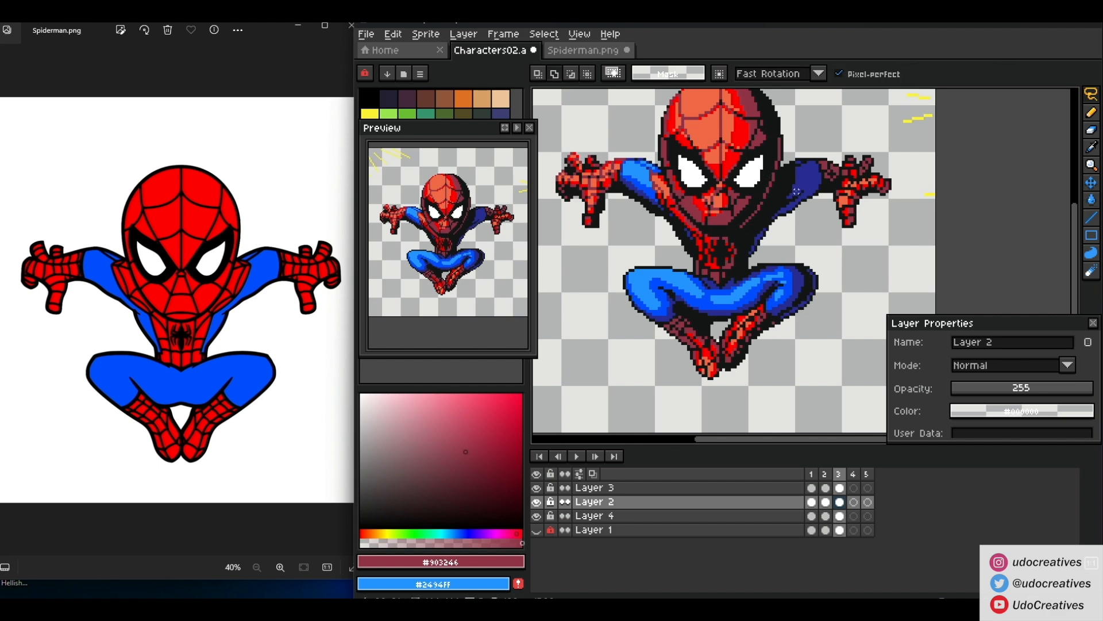
Examine the edge shading on the far side of the figure at several zoom levels
{"action": "left_click", "coordinate": [825, 516]}
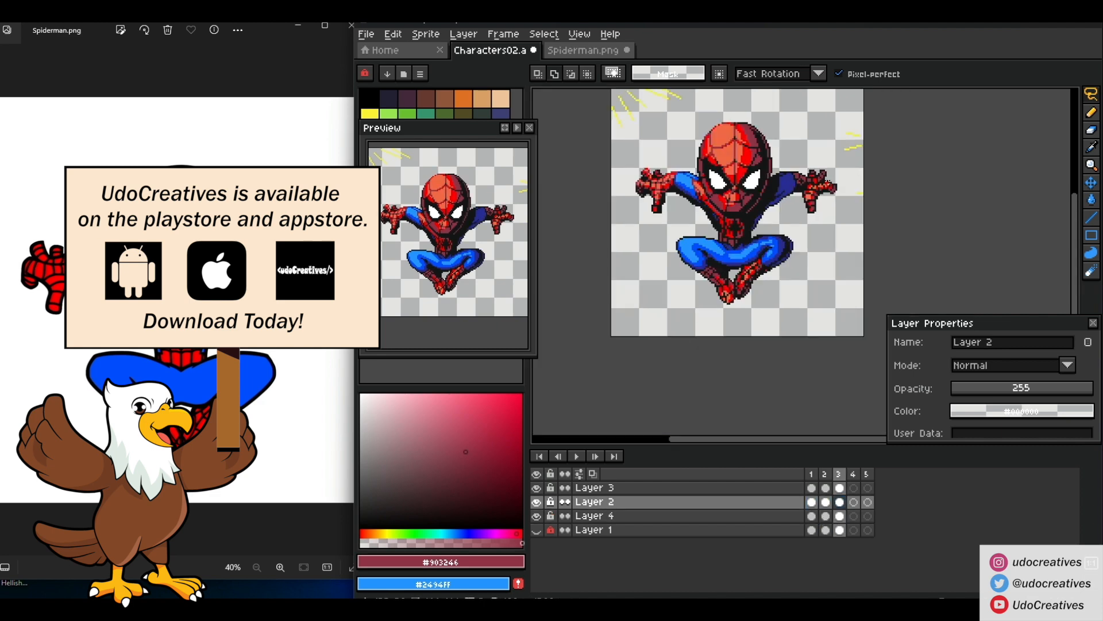
{"action": "scroll", "coordinate": [769, 282], "scroll_direction": "up", "scroll_amount": 1}
{"action": "scroll", "coordinate": [773, 261], "scroll_direction": "down", "scroll_amount": 1}
{"action": "left_click", "coordinate": [1091, 218]}
{"action": "scroll", "coordinate": [777, 210], "scroll_direction": "up", "scroll_amount": 3}
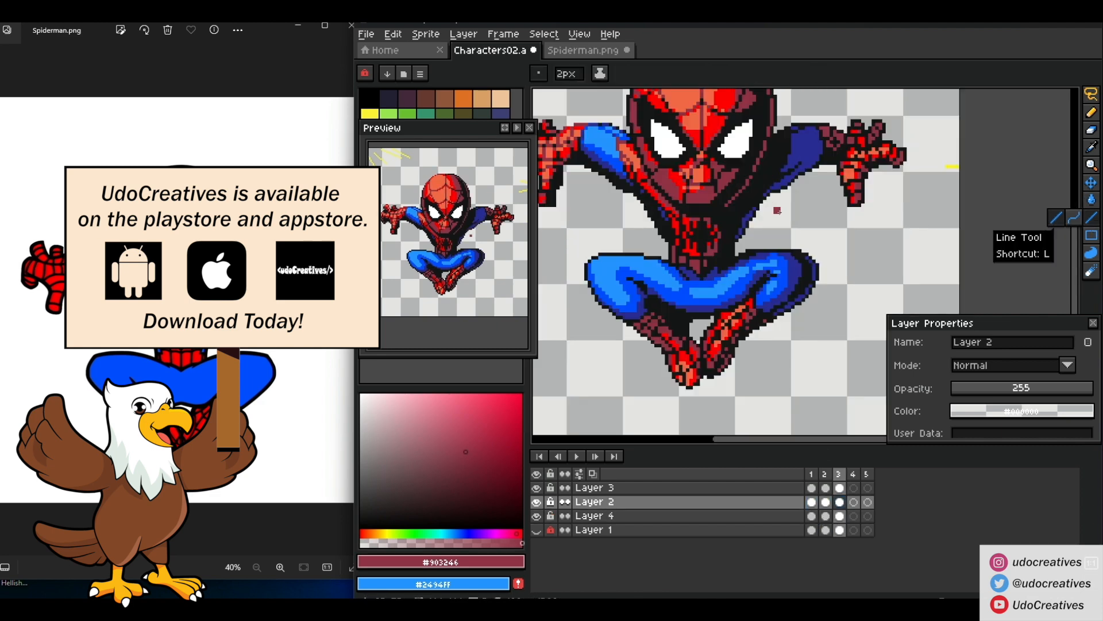
{"action": "scroll", "coordinate": [742, 194], "scroll_direction": "down", "scroll_amount": 4}
{"action": "scroll", "coordinate": [749, 218], "scroll_direction": "up", "scroll_amount": 3}
{"action": "scroll", "coordinate": [762, 288], "scroll_direction": "down", "scroll_amount": 2}
Add frame 4 as a copy of frame 3 and move the edge shading from Layer 2 into Layer 4
{"action": "key", "text": "alt+n"}
{"action": "left_click", "coordinate": [854, 502]}
{"action": "key", "text": "Delete"}
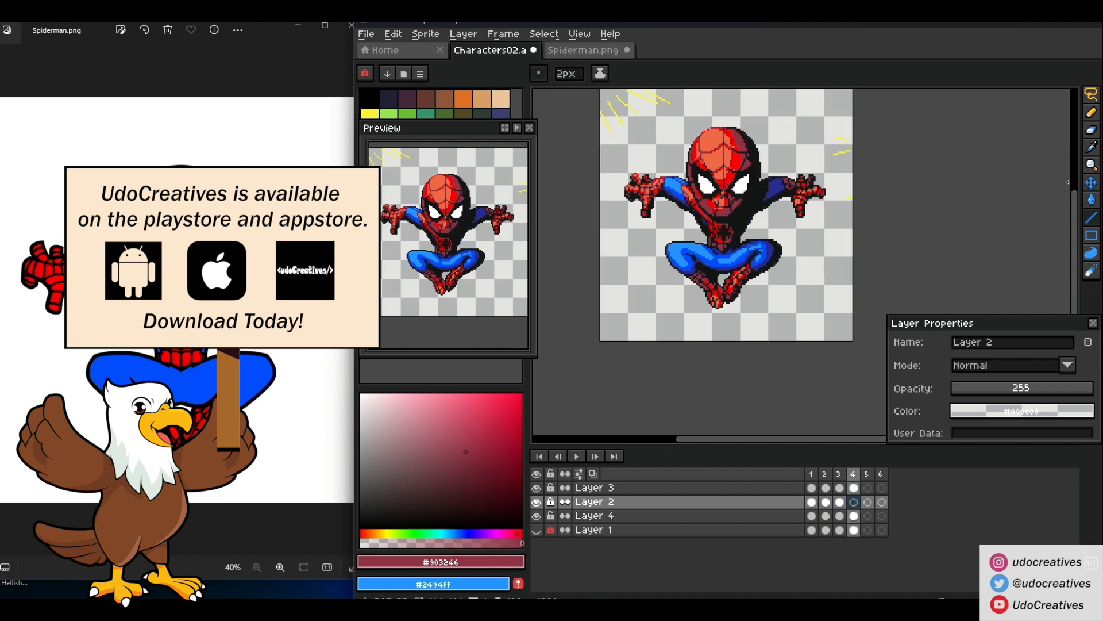
{"action": "left_click", "coordinate": [1092, 182]}
{"action": "left_click", "coordinate": [854, 515]}
{"action": "key", "text": "m"}
Touch up the thumb pixels of the far hand in frame 4 using the Line tool and sampled colours, including #151517
{"action": "left_click", "coordinate": [1092, 218]}
{"action": "scroll", "coordinate": [772, 203], "scroll_direction": "up", "scroll_amount": 4}
{"action": "left_click", "coordinate": [783, 156], "text": "alt"}
{"action": "left_click", "coordinate": [823, 158], "text": "alt"}
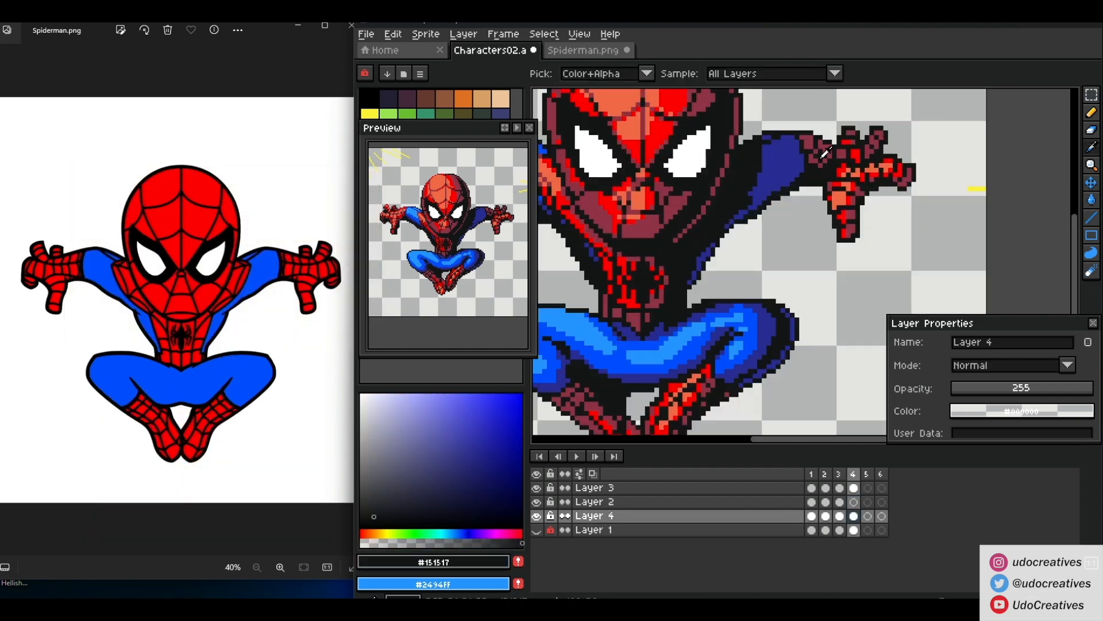
{"action": "left_click", "coordinate": [852, 196], "text": "alt"}
{"action": "left_click_drag", "start_coordinate": [853, 211], "coordinate": [853, 221]}
{"action": "left_click", "coordinate": [843, 219]}
{"action": "left_click", "coordinate": [855, 202], "text": "alt"}
Lasso the maroon edge shading of the far hand and wrist in frame 1 and copy it into Layer 4 of frame 4
{"action": "left_click", "coordinate": [1091, 95]}
{"action": "left_click", "coordinate": [1037, 95]}
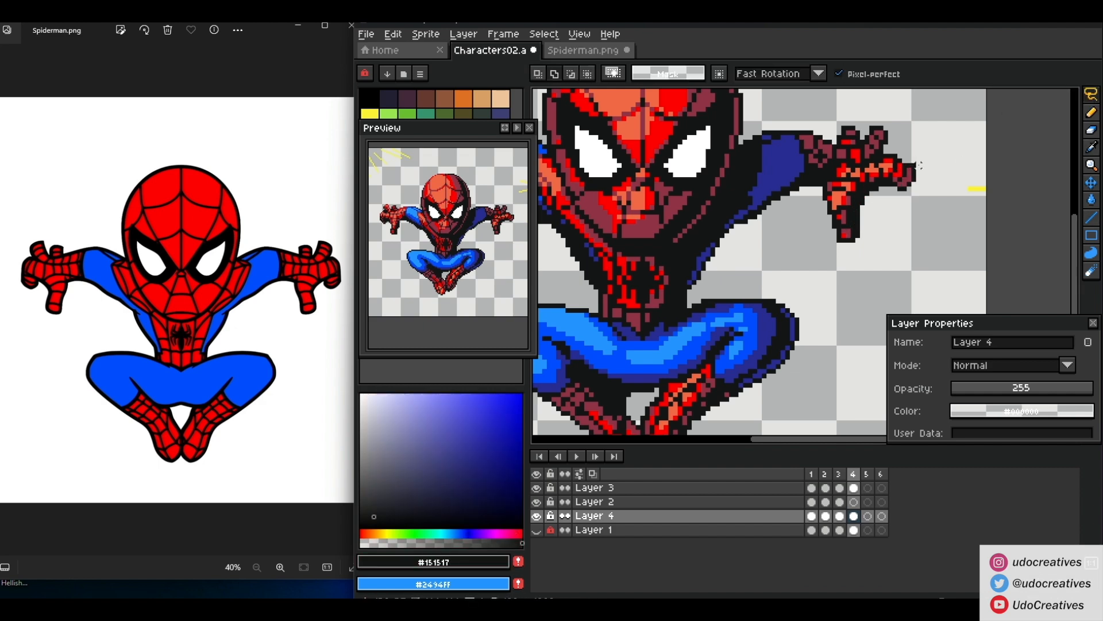
{"action": "left_click", "coordinate": [1091, 200]}
{"action": "left_click", "coordinate": [907, 174], "text": "alt"}
{"action": "left_click", "coordinate": [1092, 113]}
{"action": "scroll", "coordinate": [877, 244], "scroll_direction": "down", "scroll_amount": 4}
{"action": "scroll", "coordinate": [856, 242], "scroll_direction": "up", "scroll_amount": 2}
{"action": "left_click", "coordinate": [812, 515]}
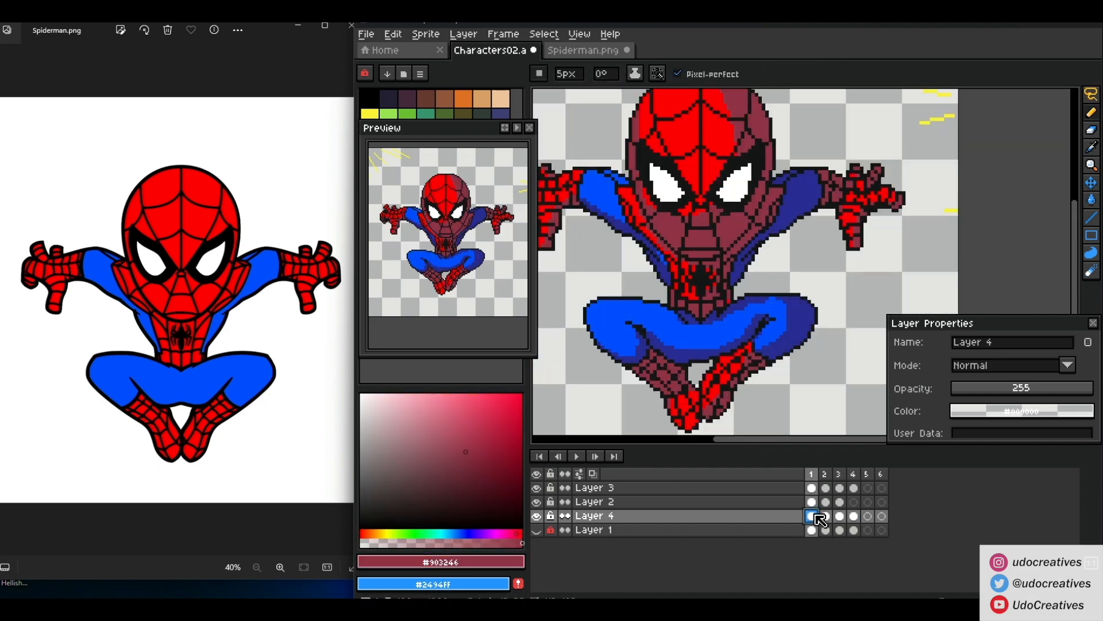
{"action": "scroll", "coordinate": [910, 207], "scroll_direction": "up", "scroll_amount": 4}
{"action": "left_click", "coordinate": [1091, 95]}
{"action": "mouse_move", "coordinate": [867, 212]}
{"action": "left_mouse_down"}
{"action": "mouse_move", "coordinate": [912, 230]}
{"action": "mouse_move", "coordinate": [773, 390]}
{"action": "mouse_move", "coordinate": [762, 144]}
{"action": "left_mouse_up"}
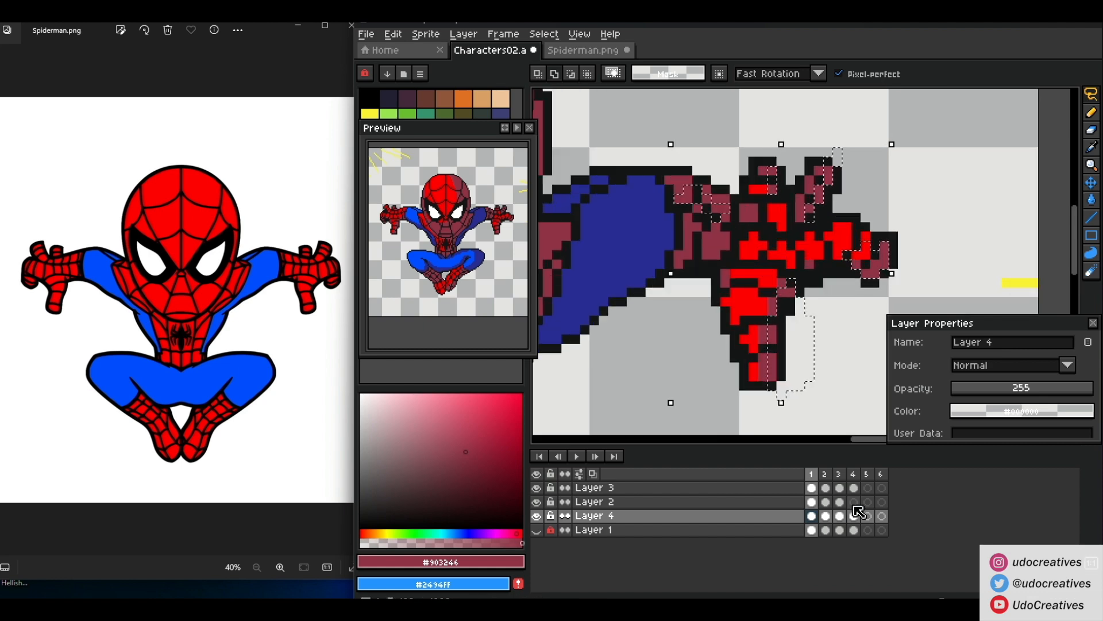
{"action": "left_click", "coordinate": [854, 516]}
{"action": "key", "text": "ctrl+d"}
{"action": "scroll", "coordinate": [770, 196], "scroll_direction": "down", "scroll_amount": 4}
{"action": "key", "text": "b"}
{"action": "scroll", "coordinate": [705, 228], "scroll_direction": "up", "scroll_amount": 3}
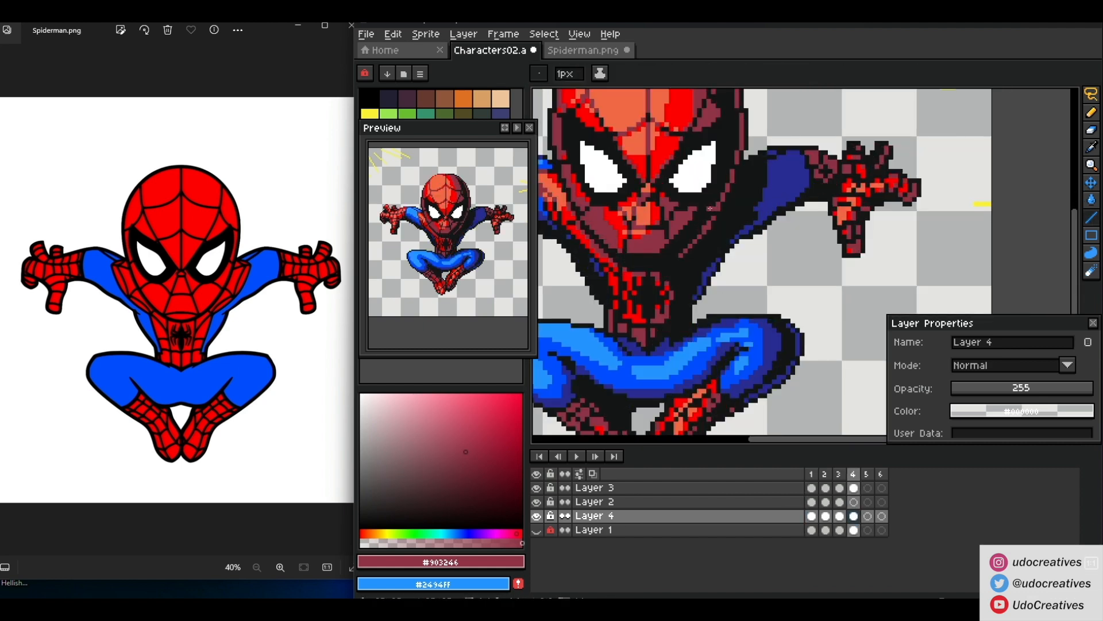
Lasso the edge shading on the far side of the mask and collar in frame 1 and copy it into frame 4
{"action": "key", "text": "Left"}
{"action": "key", "text": "Left"}
{"action": "key", "text": "Left"}
{"action": "scroll", "coordinate": [727, 200], "scroll_direction": "up", "scroll_amount": 4}
{"action": "left_click", "coordinate": [1092, 95]}
{"action": "left_click_drag", "start_coordinate": [670, 214], "coordinate": [684, 228]}
{"action": "scroll", "coordinate": [719, 241], "scroll_direction": "down", "scroll_amount": 3}
{"action": "scroll", "coordinate": [729, 185], "scroll_direction": "up", "scroll_amount": 3}
{"action": "left_click", "coordinate": [731, 200], "text": "shift"}
{"action": "scroll", "coordinate": [724, 210], "scroll_direction": "up", "scroll_amount": 3}
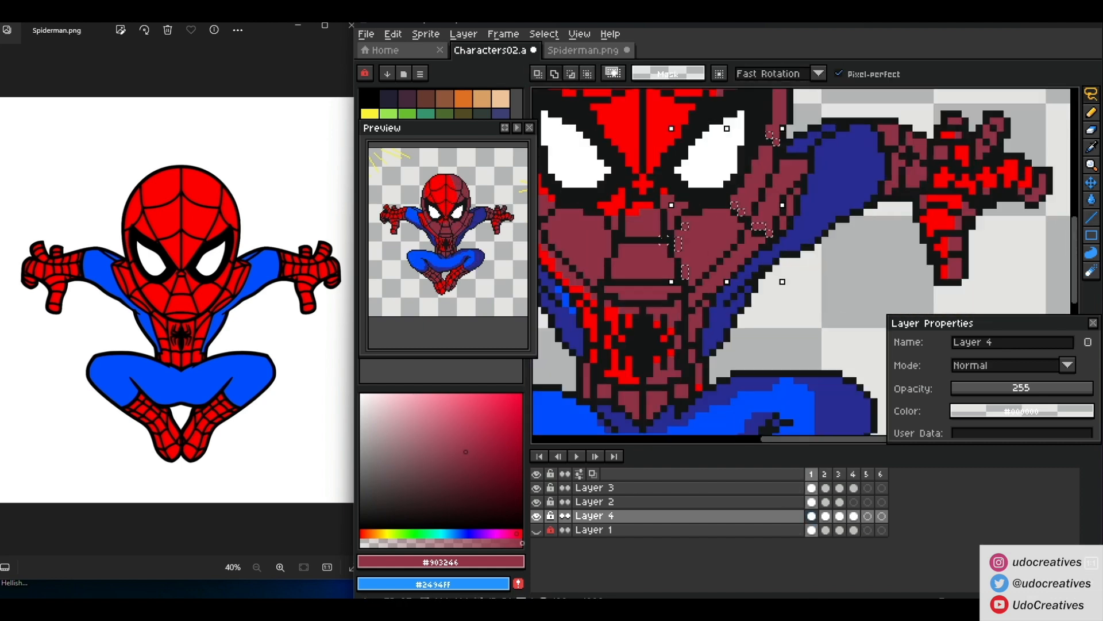
{"action": "left_click_drag", "start_coordinate": [711, 167], "coordinate": [702, 112]}
{"action": "scroll", "coordinate": [732, 194], "scroll_direction": "down", "scroll_amount": 2}
{"action": "left_click", "coordinate": [854, 516]}
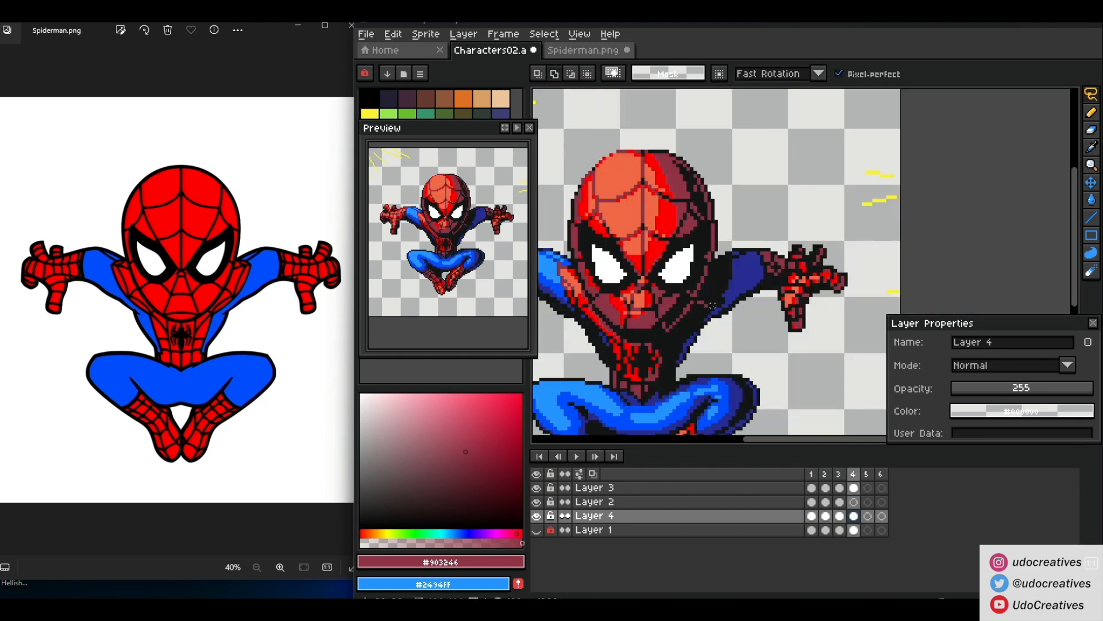
Draw red #FE0002 rim pixels along the far edge of the head in frame 4 with the Line tool
{"action": "left_click", "coordinate": [1091, 218]}
{"action": "scroll", "coordinate": [805, 245], "scroll_direction": "up", "scroll_amount": 1}
{"action": "left_click", "coordinate": [731, 213], "text": "alt"}
{"action": "scroll", "coordinate": [694, 320], "scroll_direction": "down", "scroll_amount": 2}
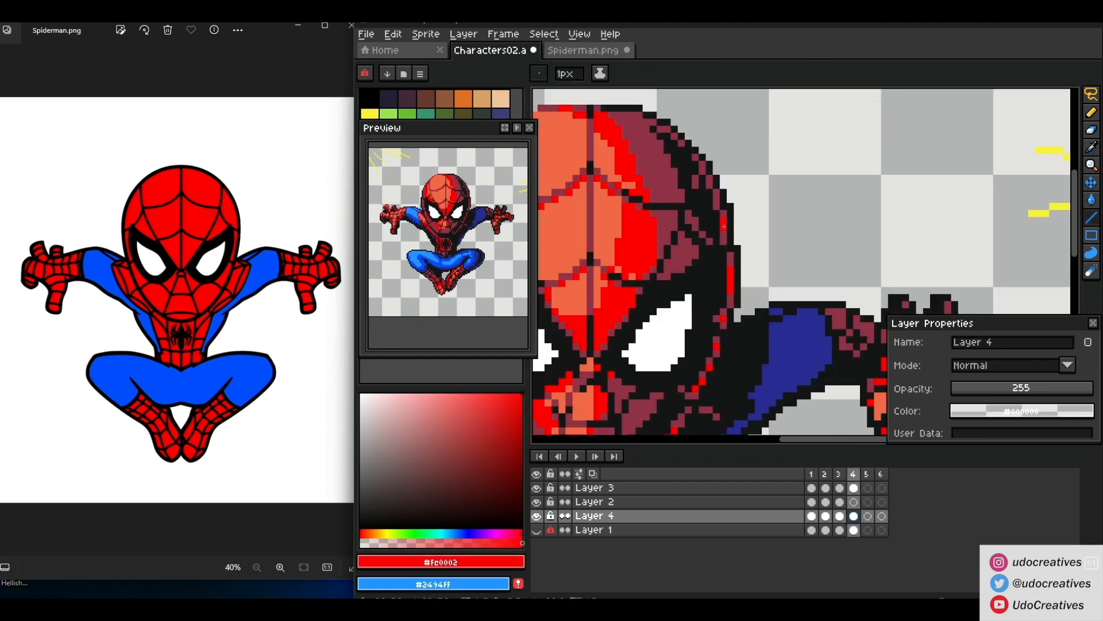
{"action": "scroll", "coordinate": [714, 199], "scroll_direction": "up", "scroll_amount": 2}
{"action": "left_click_drag", "start_coordinate": [660, 263], "coordinate": [760, 245]}
Add a bright blue #014CFF highlight to the far upper arm in frame 4
{"action": "left_click", "coordinate": [692, 430], "text": "alt"}
{"action": "left_click_drag", "start_coordinate": [779, 183], "coordinate": [766, 183]}
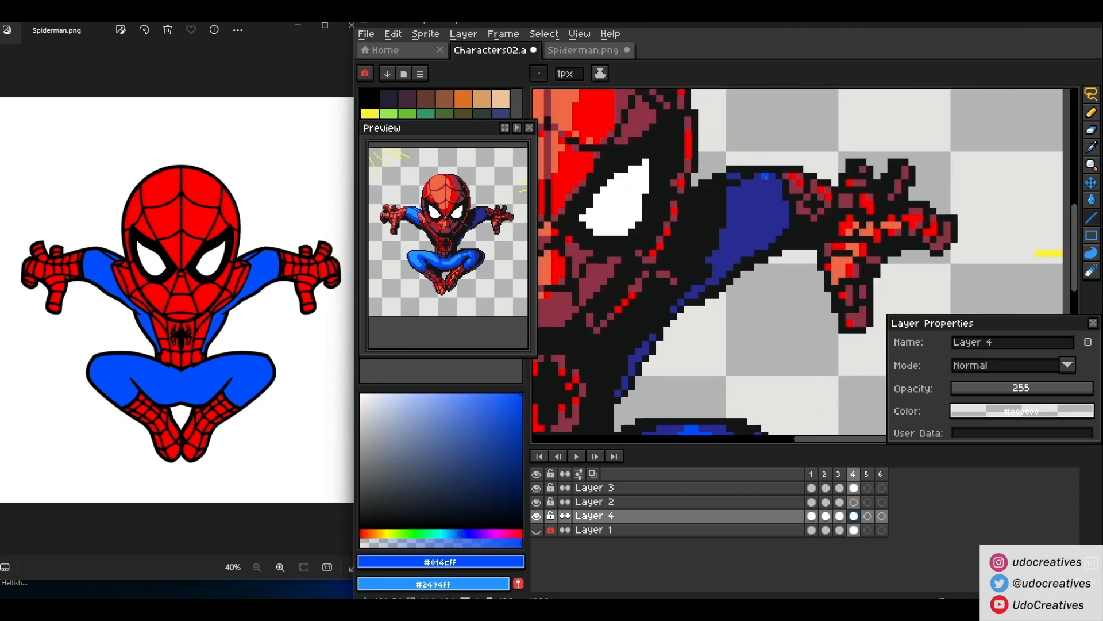
{"action": "scroll", "coordinate": [733, 205], "scroll_direction": "up", "scroll_amount": 1}
{"action": "scroll", "coordinate": [732, 204], "scroll_direction": "down", "scroll_amount": 3}
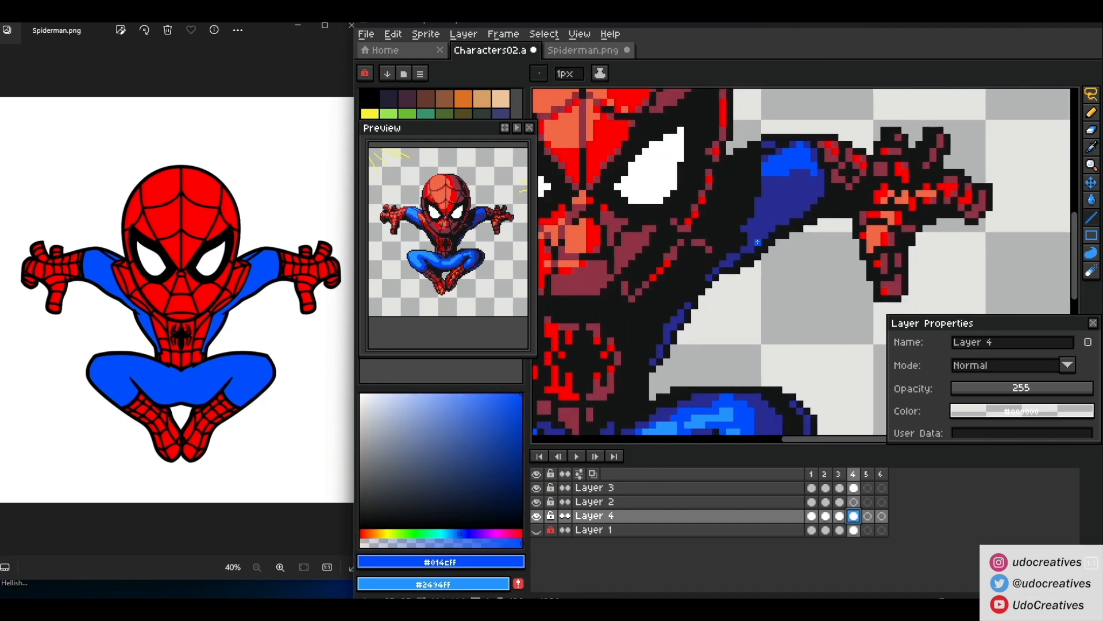
{"action": "scroll", "coordinate": [742, 208], "scroll_direction": "up", "scroll_amount": 3}
{"action": "scroll", "coordinate": [742, 208], "scroll_direction": "down", "scroll_amount": 3}
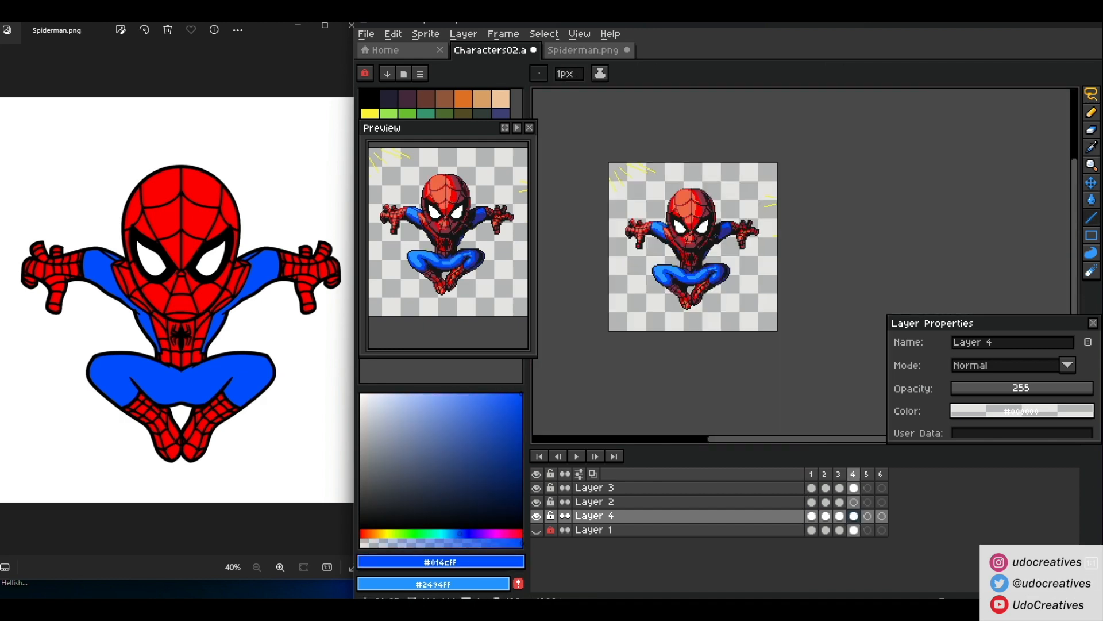
Touch up the far hand with maroon #903246 and other sampled colours, and brighten the far side of the torso in blue
{"action": "scroll", "coordinate": [744, 232], "scroll_direction": "up", "scroll_amount": 3}
{"action": "scroll", "coordinate": [745, 232], "scroll_direction": "up", "scroll_amount": 1}
{"action": "left_click", "coordinate": [770, 233], "text": "alt"}
{"action": "scroll", "coordinate": [773, 232], "scroll_direction": "up", "scroll_amount": 1}
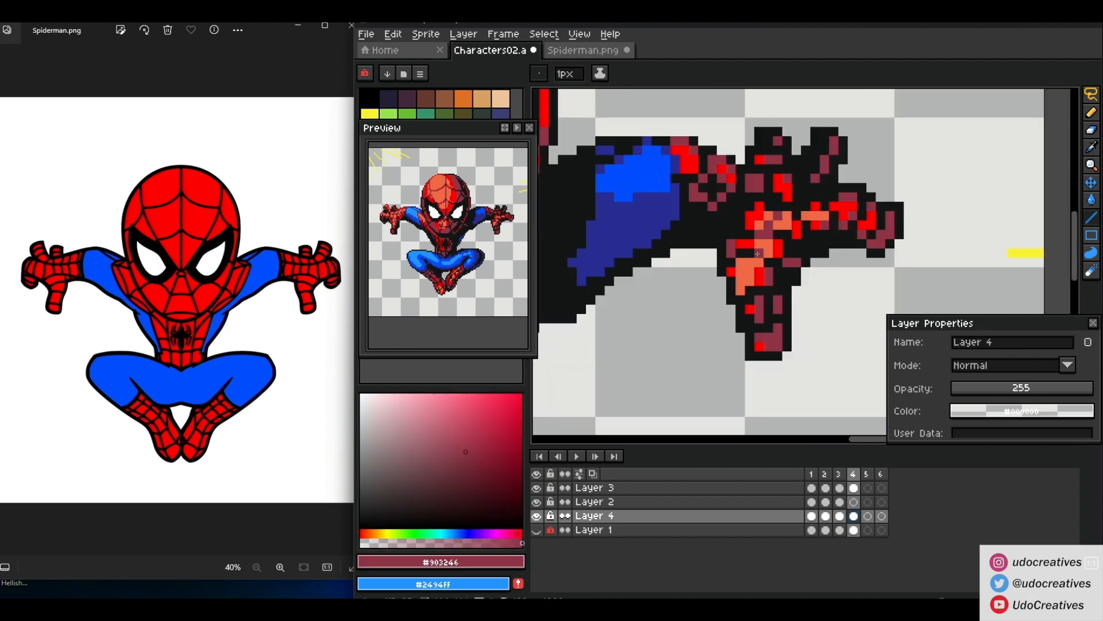
{"action": "left_click", "coordinate": [757, 253], "text": "alt"}
{"action": "left_click", "coordinate": [754, 264]}
{"action": "scroll", "coordinate": [758, 251], "scroll_direction": "down", "scroll_amount": 2}
{"action": "scroll", "coordinate": [775, 236], "scroll_direction": "up", "scroll_amount": 2}
{"action": "left_click", "coordinate": [689, 344], "text": "alt"}
{"action": "scroll", "coordinate": [793, 230], "scroll_direction": "down", "scroll_amount": 3}
{"action": "scroll", "coordinate": [694, 260], "scroll_direction": "up", "scroll_amount": 2}
{"action": "scroll", "coordinate": [694, 260], "scroll_direction": "down", "scroll_amount": 2}
{"action": "scroll", "coordinate": [704, 258], "scroll_direction": "up", "scroll_amount": 1}
{"action": "scroll", "coordinate": [704, 262], "scroll_direction": "down", "scroll_amount": 1}
{"action": "scroll", "coordinate": [701, 263], "scroll_direction": "up", "scroll_amount": 1}
Lasso more edge shading on the far side of the chest in frame 1 and copy it into frame 4
{"action": "key", "text": "Left"}
{"action": "key", "text": "Left"}
{"action": "key", "text": "Left"}
{"action": "scroll", "coordinate": [702, 263], "scroll_direction": "up", "scroll_amount": 3}
{"action": "key", "text": "q"}
{"action": "left_click_drag", "start_coordinate": [667, 248], "coordinate": [739, 270]}
{"action": "scroll", "coordinate": [712, 253], "scroll_direction": "down", "scroll_amount": 4}
{"action": "key", "text": "Right"}
{"action": "key", "text": "Right"}
{"action": "key", "text": "Right"}
{"action": "scroll", "coordinate": [708, 230], "scroll_direction": "up", "scroll_amount": 3}
Touch up the shaded far side of the head with red #FE0002 pixels
{"action": "key", "text": "b"}
{"action": "left_click", "coordinate": [708, 221], "text": "alt"}
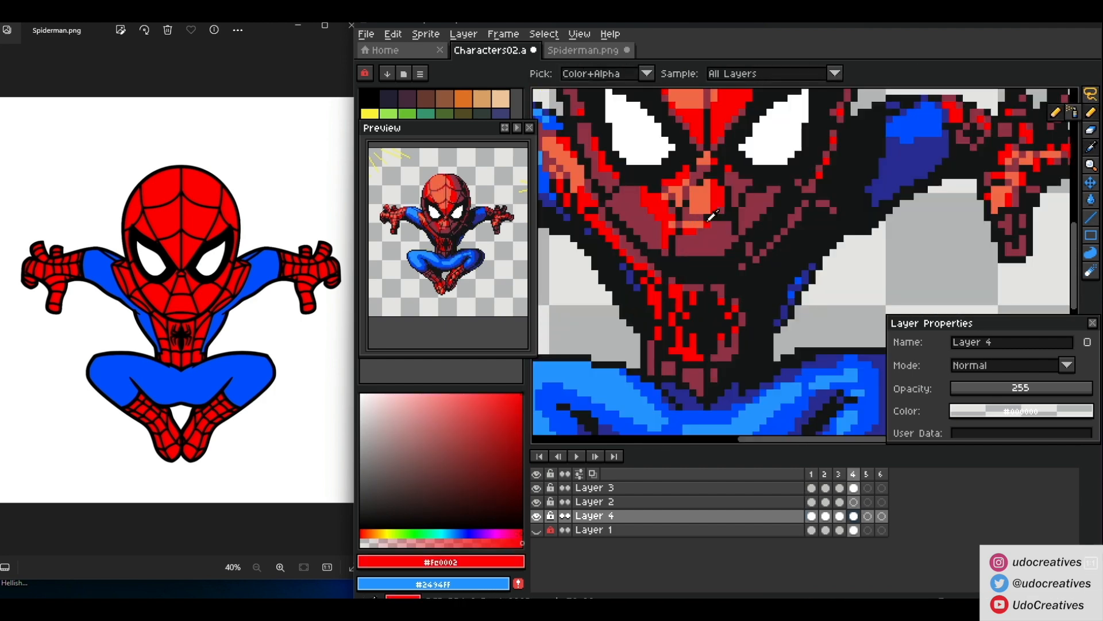
{"action": "scroll", "coordinate": [771, 266], "scroll_direction": "down", "scroll_amount": 5}
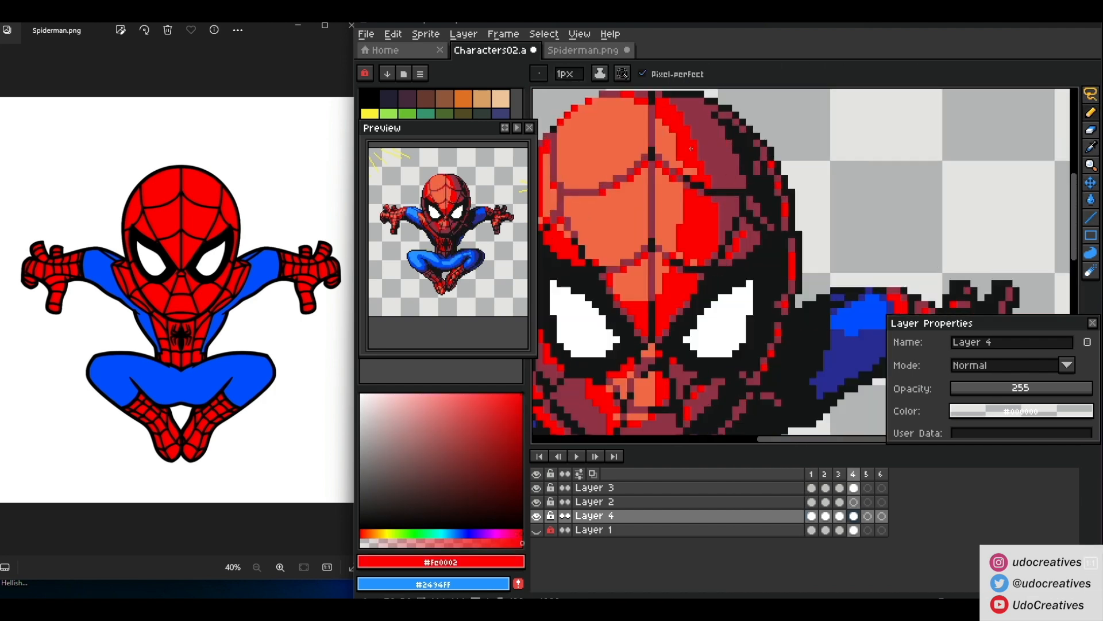
{"action": "scroll", "coordinate": [718, 338], "scroll_direction": "up", "scroll_amount": 2}
{"action": "left_click", "coordinate": [705, 247], "text": "alt"}
Copy the edge shading of the far torso side and waist from frame 1 into frame 4, and save the file
{"action": "key", "text": "Left"}
{"action": "key", "text": "Left"}
{"action": "key", "text": "Left"}
{"action": "scroll", "coordinate": [703, 261], "scroll_direction": "up", "scroll_amount": 4}
{"action": "key", "text": "q"}
{"action": "left_click_drag", "start_coordinate": [700, 205], "coordinate": [728, 249]}
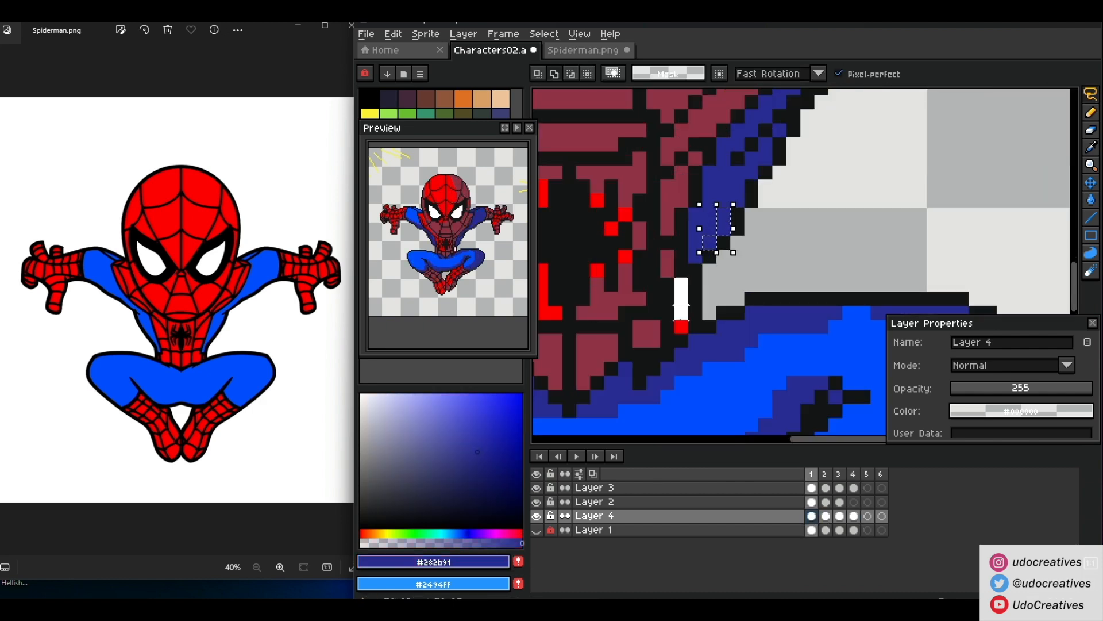
{"action": "left_click", "coordinate": [668, 263], "text": "alt"}
{"action": "key", "text": "q"}
{"action": "left_click_drag", "start_coordinate": [681, 285], "coordinate": [731, 268]}
{"action": "scroll", "coordinate": [754, 187], "scroll_direction": "down", "scroll_amount": 3}
{"action": "key", "text": "Right"}
{"action": "key", "text": "Right"}
{"action": "key", "text": "Right"}
{"action": "key", "text": "l"}
{"action": "key", "text": "ctrl+s"}
Lasso the stair-stepped maroon pixels along the far chest strap in frame 1 and copy them into frame 4
{"action": "key", "text": "Left"}
{"action": "key", "text": "Left"}
{"action": "key", "text": "Left"}
{"action": "key", "text": "q"}
{"action": "scroll", "coordinate": [759, 132], "scroll_direction": "up", "scroll_amount": 6}
{"action": "left_click_drag", "start_coordinate": [789, 191], "coordinate": [715, 265]}
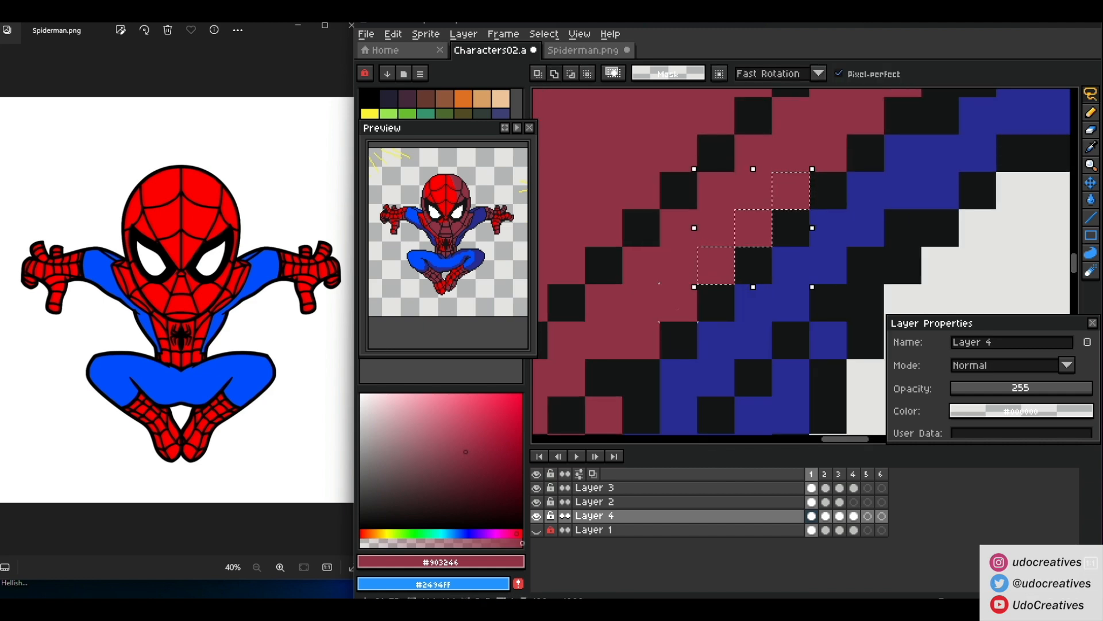
{"action": "scroll", "coordinate": [704, 368], "scroll_direction": "down", "scroll_amount": 1}
{"action": "left_click_drag", "start_coordinate": [685, 322], "coordinate": [581, 425]}
{"action": "scroll", "coordinate": [798, 367], "scroll_direction": "down", "scroll_amount": 2}
{"action": "left_click_drag", "start_coordinate": [839, 262], "coordinate": [839, 247]}
{"action": "scroll", "coordinate": [853, 163], "scroll_direction": "down", "scroll_amount": 3}
{"action": "left_click", "coordinate": [854, 515]}
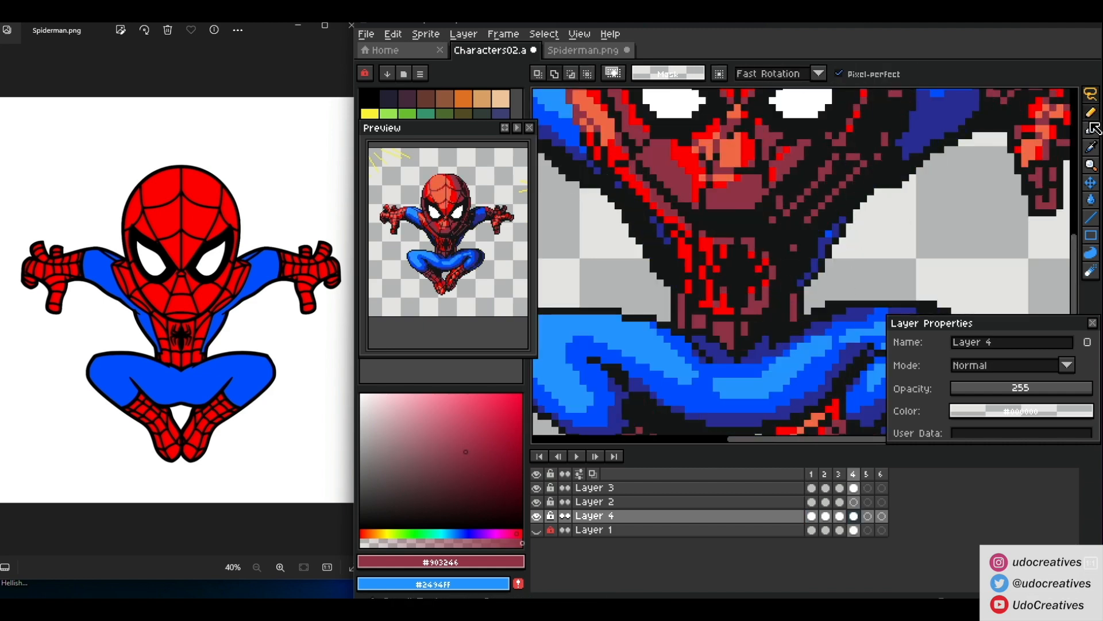
Sample the outline colour #151517 near the far side of the torso and compare frames 1 and 3 with frame 4
{"action": "left_click", "coordinate": [1091, 112]}
{"action": "scroll", "coordinate": [822, 253], "scroll_direction": "up", "scroll_amount": 2}
{"action": "left_click", "coordinate": [822, 253], "text": "alt"}
{"action": "left_click", "coordinate": [812, 516]}
{"action": "left_click", "coordinate": [839, 515]}
{"action": "left_click", "coordinate": [1091, 95]}
{"action": "key", "text": "Right"}
{"action": "scroll", "coordinate": [802, 190], "scroll_direction": "down", "scroll_amount": 4}
{"action": "left_click", "coordinate": [1091, 218]}
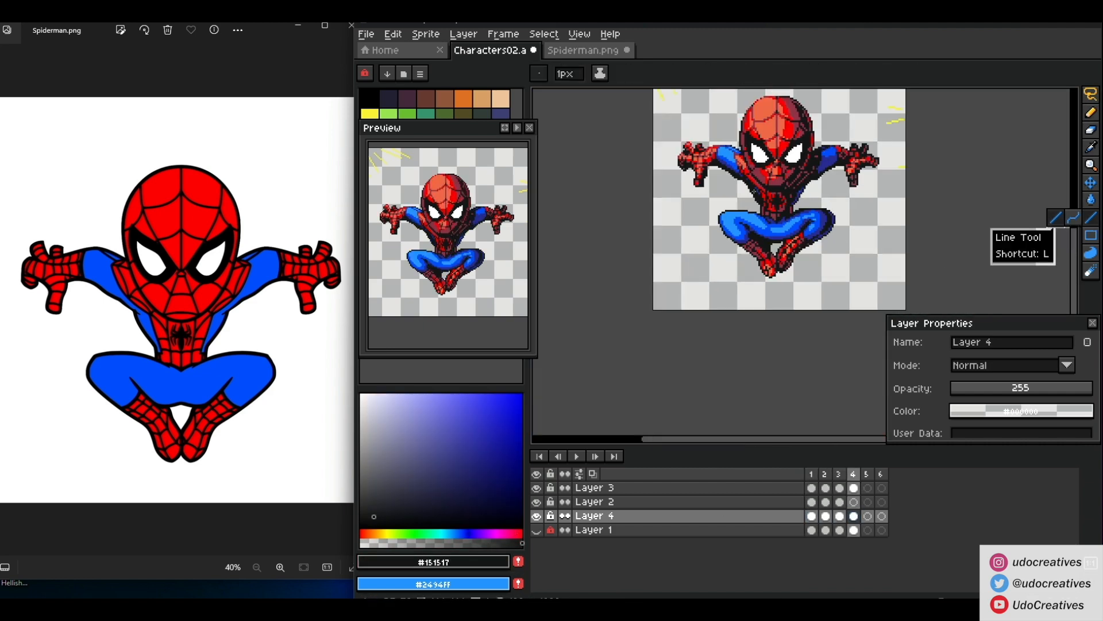
Touch up the near hand with the highlight colour #F16746 using the Line tool
{"action": "scroll", "coordinate": [792, 208], "scroll_direction": "up", "scroll_amount": 2}
{"action": "left_click", "coordinate": [686, 130], "text": "alt"}
{"action": "left_click_drag", "start_coordinate": [684, 129], "coordinate": [693, 169]}
{"action": "scroll", "coordinate": [692, 168], "scroll_direction": "down", "scroll_amount": 3}
{"action": "scroll", "coordinate": [726, 220], "scroll_direction": "up", "scroll_amount": 4}
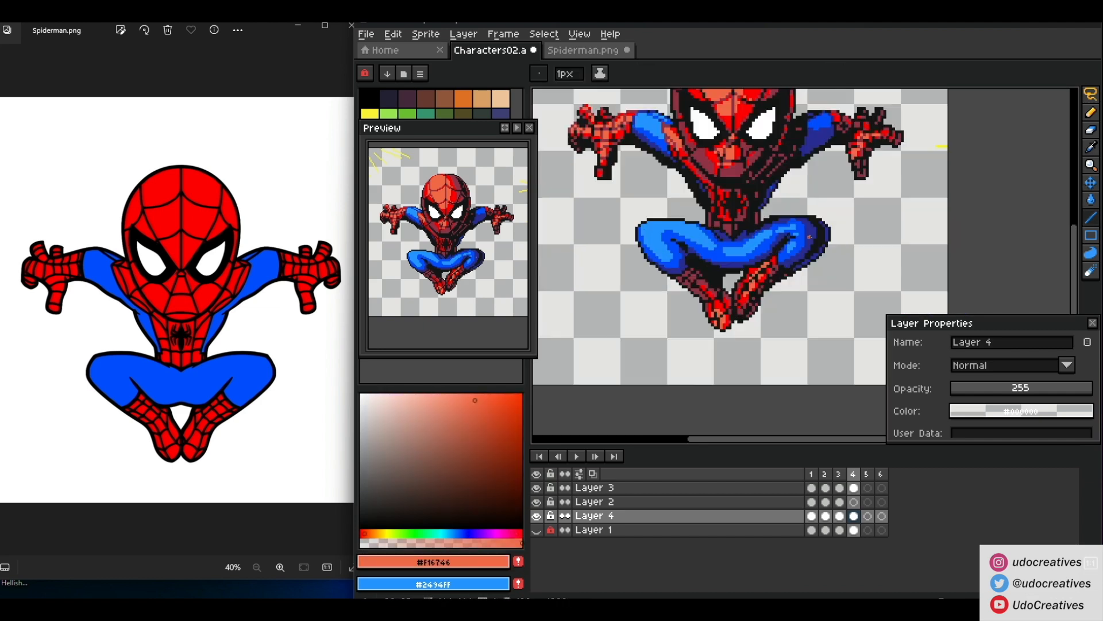
Recolour the upper outline of the near thigh with dark blue #282B91
{"action": "left_click", "coordinate": [723, 223], "text": "alt"}
{"action": "left_click", "coordinate": [724, 231], "text": "alt"}
{"action": "scroll", "coordinate": [725, 215], "scroll_direction": "down", "scroll_amount": 4}
{"action": "scroll", "coordinate": [658, 208], "scroll_direction": "up", "scroll_amount": 4}
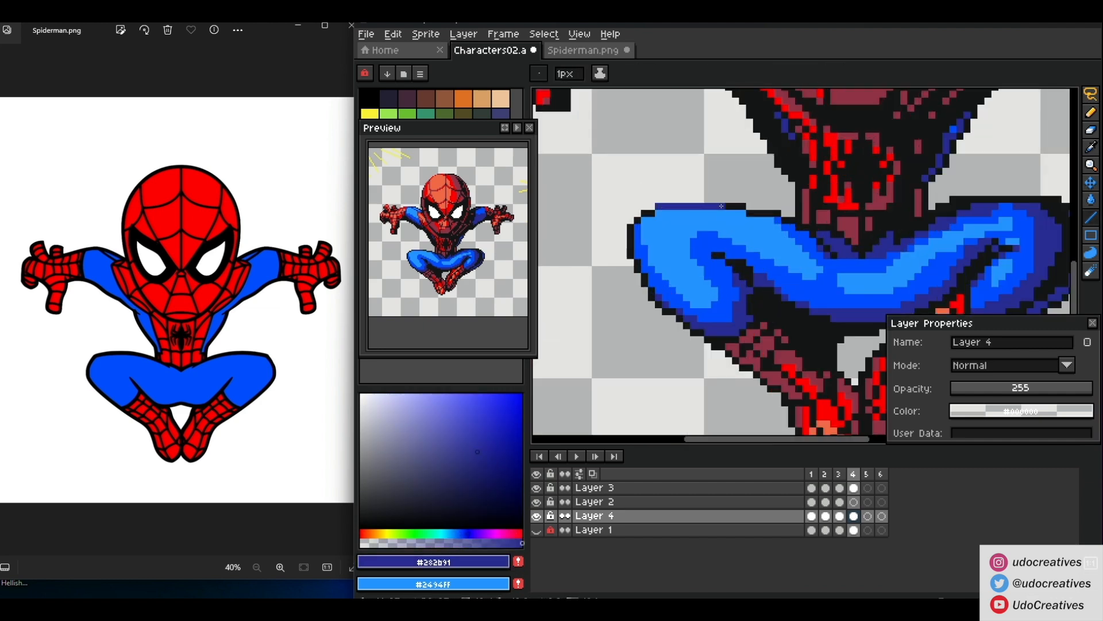
{"action": "left_click", "coordinate": [787, 220], "text": "alt"}
{"action": "mouse_move", "coordinate": [750, 213]}
{"action": "left_mouse_down"}
{"action": "mouse_move", "coordinate": [778, 213]}
{"action": "mouse_move", "coordinate": [638, 223]}
{"action": "mouse_move", "coordinate": [715, 206]}
{"action": "left_mouse_up"}
Touch up the near thigh's highlight with #2494FF and the far knee's outline with #151517
{"action": "left_click", "coordinate": [646, 232], "text": "alt"}
{"action": "scroll", "coordinate": [717, 195], "scroll_direction": "down", "scroll_amount": 4}
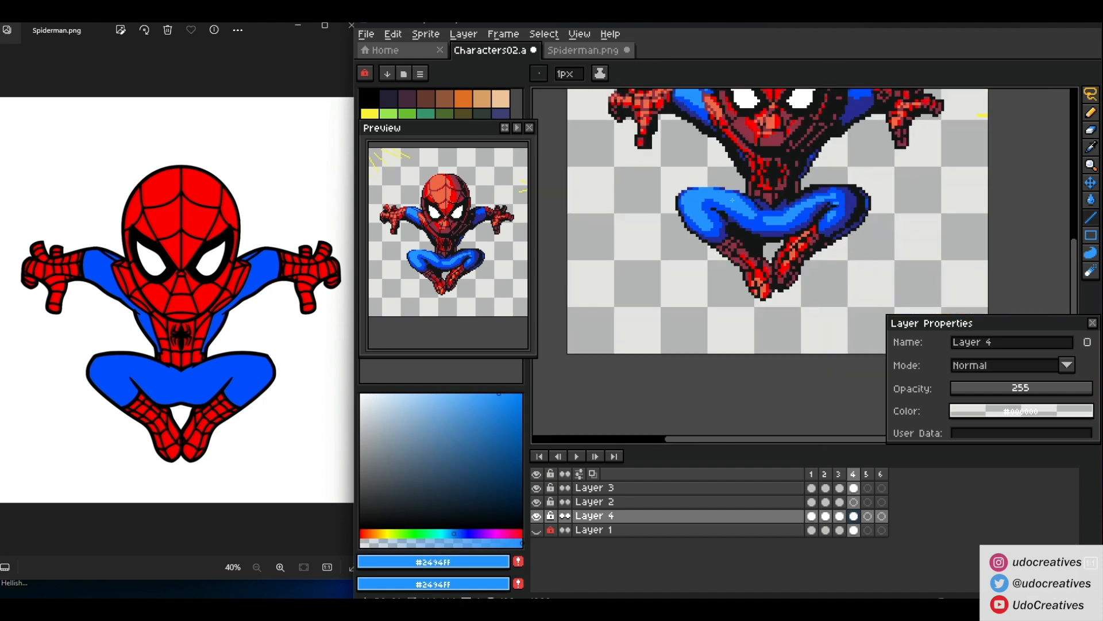
{"action": "scroll", "coordinate": [785, 227], "scroll_direction": "up", "scroll_amount": 4}
{"action": "left_click", "coordinate": [793, 270], "text": "alt"}
{"action": "scroll", "coordinate": [933, 276], "scroll_direction": "down", "scroll_amount": 4}
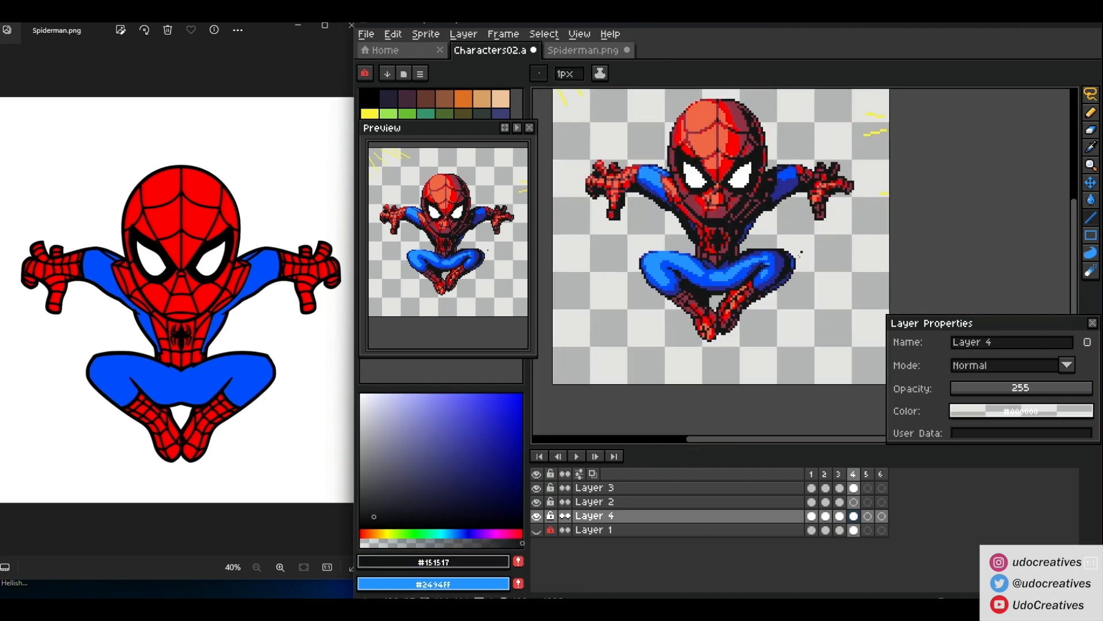
Add short yellow #FBF236 light guide marks beside the far leg on Layer 3
{"action": "scroll", "coordinate": [786, 281], "scroll_direction": "up", "scroll_amount": 4}
{"action": "scroll", "coordinate": [755, 317], "scroll_direction": "down", "scroll_amount": 4}
{"action": "left_click", "coordinate": [849, 237], "text": "alt"}
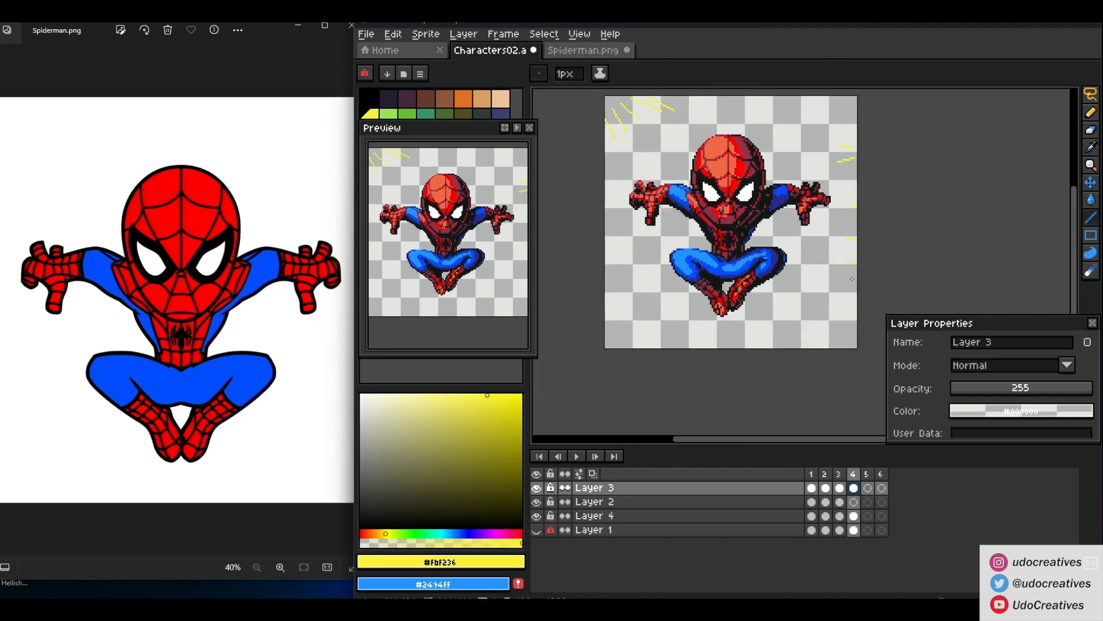
{"action": "scroll", "coordinate": [762, 284], "scroll_direction": "up", "scroll_amount": 4}
Return to Layer 4 and draw a blue rim line along the far knee's outer edge
{"action": "left_click", "coordinate": [800, 241], "text": "ctrl"}
{"action": "left_click", "coordinate": [800, 240], "text": "alt"}
{"action": "left_click_drag", "start_coordinate": [796, 175], "coordinate": [792, 212]}
{"action": "scroll", "coordinate": [792, 211], "scroll_direction": "down", "scroll_amount": 3}
{"action": "scroll", "coordinate": [684, 215], "scroll_direction": "up", "scroll_amount": 3}
Touch up the edge pixels around the far shoulder with sampled colours, including dark blue #282B91
{"action": "left_click", "coordinate": [701, 138], "text": "alt"}
{"action": "left_click_drag", "start_coordinate": [684, 124], "coordinate": [694, 145]}
{"action": "left_click", "coordinate": [678, 164], "text": "alt"}
{"action": "left_click", "coordinate": [673, 129], "text": "alt"}
{"action": "scroll", "coordinate": [667, 132], "scroll_direction": "down", "scroll_amount": 3}
{"action": "scroll", "coordinate": [745, 156], "scroll_direction": "up", "scroll_amount": 3}
{"action": "left_click", "coordinate": [745, 157], "text": "alt"}
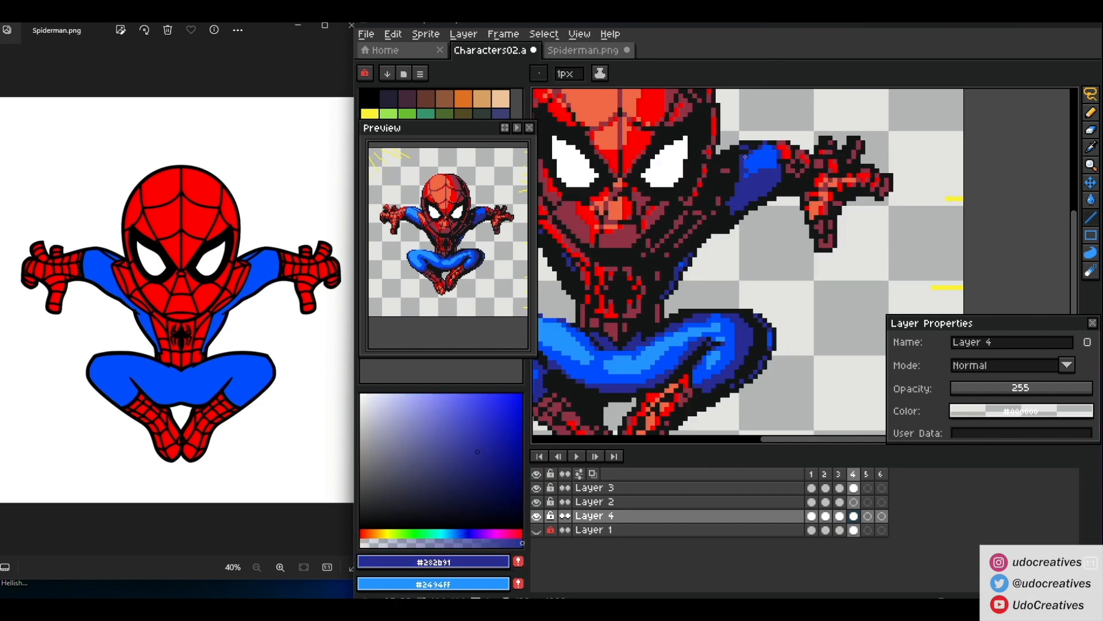
{"action": "scroll", "coordinate": [782, 176], "scroll_direction": "down", "scroll_amount": 3}
{"action": "scroll", "coordinate": [607, 289], "scroll_direction": "up", "scroll_amount": 3}
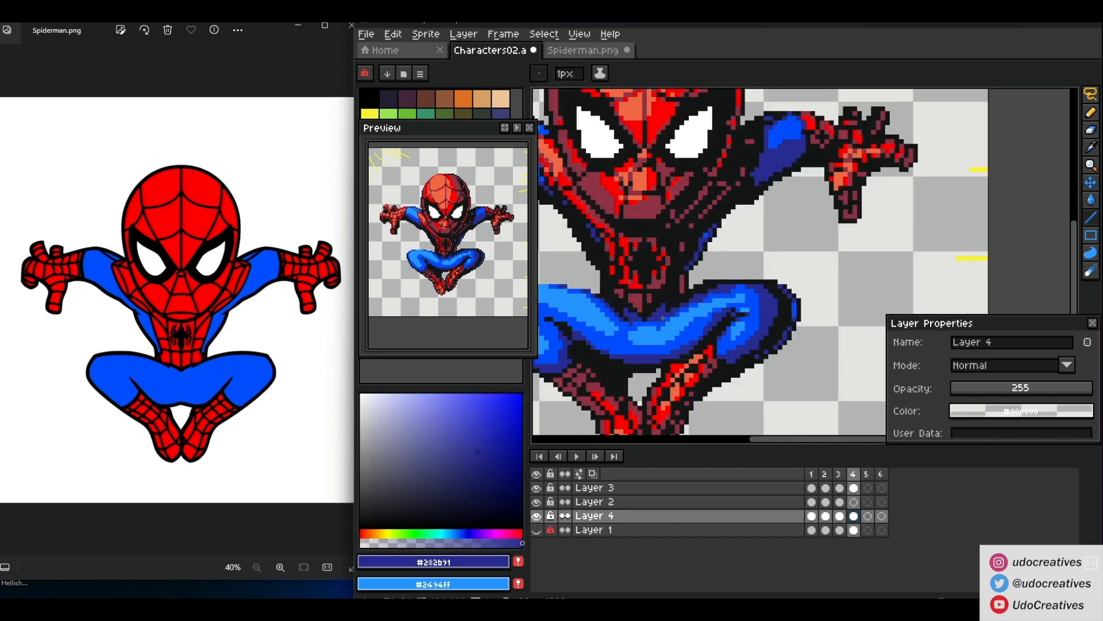
Touch up the blue shading of the legs and far knee with sampled colours
{"action": "left_click", "coordinate": [675, 325], "text": "alt"}
{"action": "scroll", "coordinate": [725, 293], "scroll_direction": "down", "scroll_amount": 1}
{"action": "scroll", "coordinate": [678, 322], "scroll_direction": "up", "scroll_amount": 1}
{"action": "left_click", "coordinate": [741, 322], "text": "alt"}
{"action": "left_click", "coordinate": [771, 290], "text": "alt"}
{"action": "scroll", "coordinate": [725, 345], "scroll_direction": "up", "scroll_amount": 2}
Recolour the dark web lines on the highlighted areas of both boots with maroon #903246
{"action": "left_click", "coordinate": [767, 281], "text": "alt"}
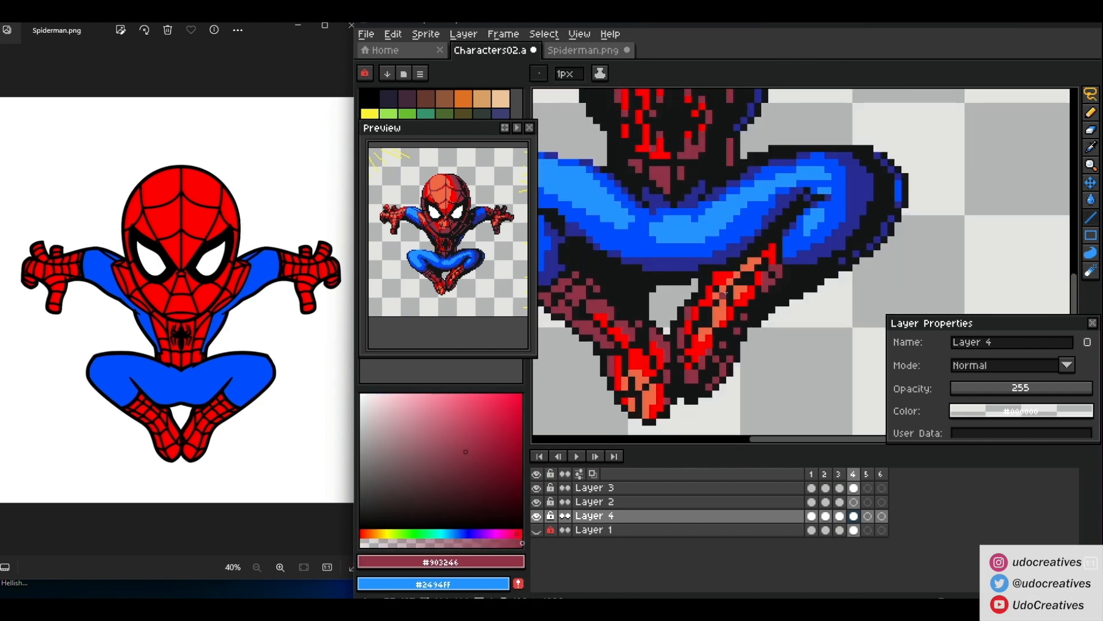
{"action": "left_click_drag", "start_coordinate": [726, 293], "coordinate": [738, 281]}
{"action": "scroll", "coordinate": [733, 287], "scroll_direction": "down", "scroll_amount": 1}
{"action": "scroll", "coordinate": [712, 305], "scroll_direction": "up", "scroll_amount": 1}
{"action": "left_click_drag", "start_coordinate": [655, 380], "coordinate": [656, 397]}
{"action": "left_click", "coordinate": [660, 373], "text": "alt"}
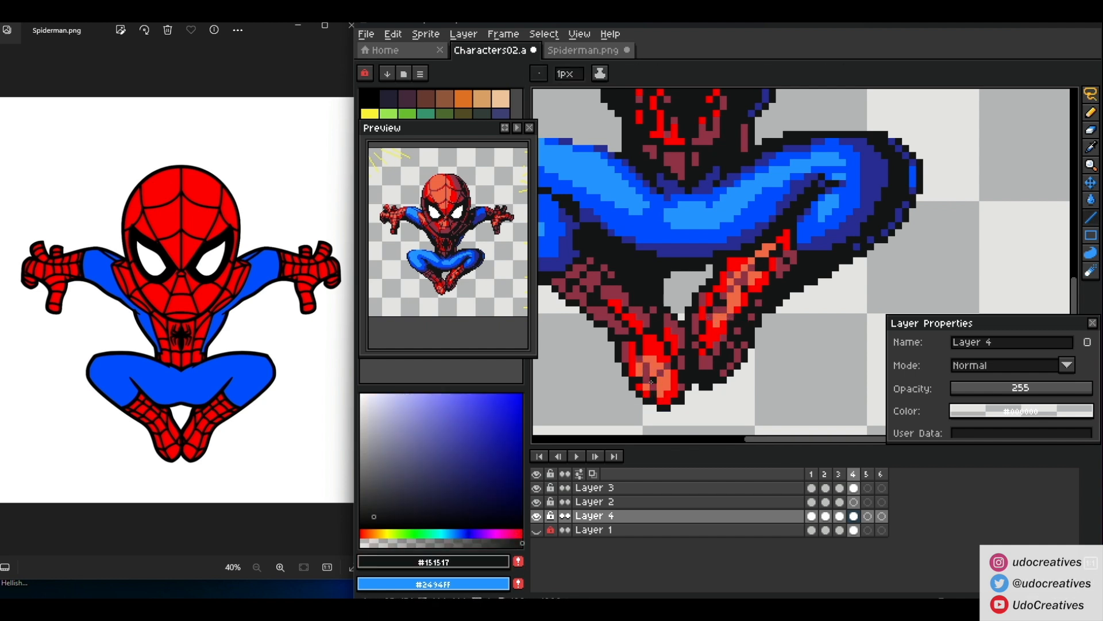
Touch up the web lines and outer edge of the far boot with sampled colours, including maroon #903246
{"action": "left_click", "coordinate": [663, 382], "text": "alt"}
{"action": "scroll", "coordinate": [678, 351], "scroll_direction": "down", "scroll_amount": 1}
{"action": "scroll", "coordinate": [627, 358], "scroll_direction": "up", "scroll_amount": 1}
{"action": "left_click_drag", "start_coordinate": [708, 349], "coordinate": [702, 338]}
{"action": "left_click", "coordinate": [728, 368], "text": "alt"}
{"action": "left_click", "coordinate": [716, 372], "text": "alt"}
{"action": "left_click", "coordinate": [770, 291], "text": "alt"}
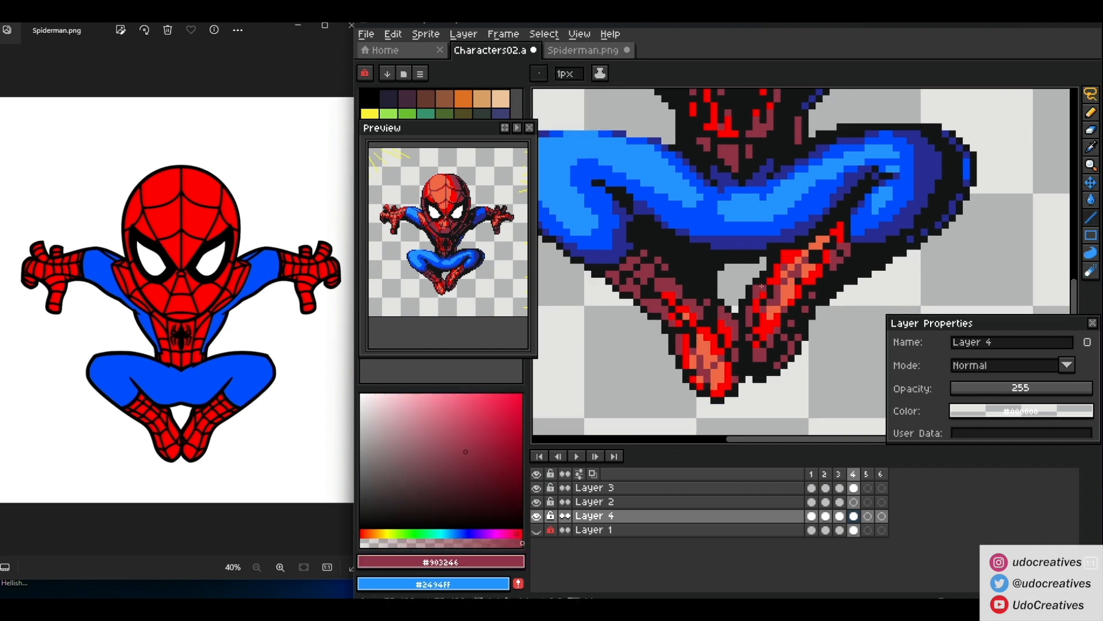
{"action": "left_click_drag", "start_coordinate": [824, 288], "coordinate": [833, 281]}
{"action": "left_click", "coordinate": [821, 296], "text": "alt"}
{"action": "left_click", "coordinate": [798, 323], "text": "alt"}
{"action": "left_click", "coordinate": [791, 331]}
Refine the outline around the near boot and under the legs with near-black #151517 and blue #014CFF
{"action": "left_click", "coordinate": [650, 296], "text": "alt"}
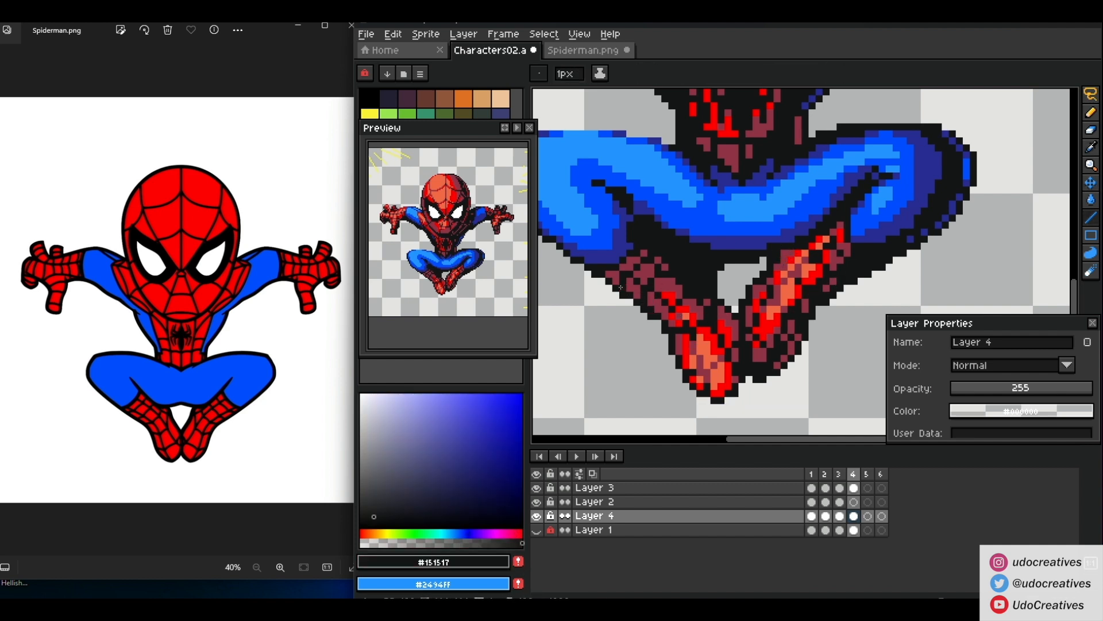
{"action": "left_click_drag", "start_coordinate": [639, 268], "coordinate": [721, 287]}
{"action": "left_click", "coordinate": [701, 254], "text": "alt"}
{"action": "left_click", "coordinate": [725, 257], "text": "alt"}
{"action": "left_click", "coordinate": [796, 265]}
{"action": "left_click", "coordinate": [866, 258]}
{"action": "left_click_drag", "start_coordinate": [874, 258], "coordinate": [891, 248]}
{"action": "left_click", "coordinate": [907, 213], "text": "alt"}
{"action": "left_click_drag", "start_coordinate": [908, 205], "coordinate": [867, 217]}
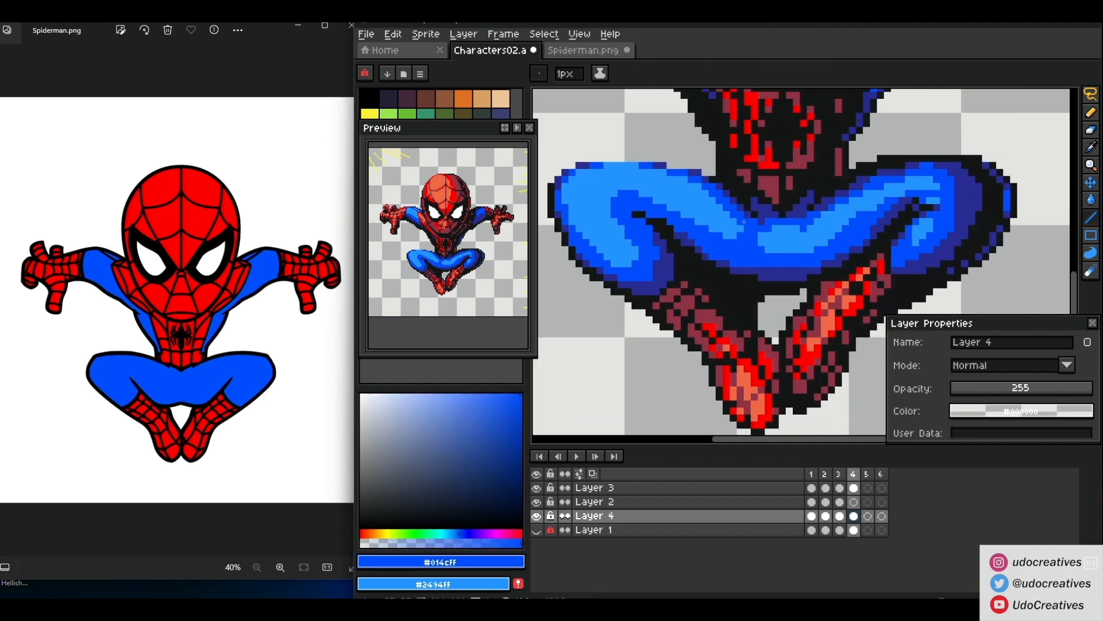
Sample the orange highlight on the head and recolour it with a more saturated orange, #FF7A55
{"action": "scroll", "coordinate": [867, 217], "scroll_direction": "down", "scroll_amount": 7}
{"action": "scroll", "coordinate": [897, 201], "scroll_direction": "up", "scroll_amount": 4}
{"action": "left_click", "coordinate": [682, 129], "text": "alt"}
{"action": "key", "text": "g"}
{"action": "left_click", "coordinate": [476, 395]}
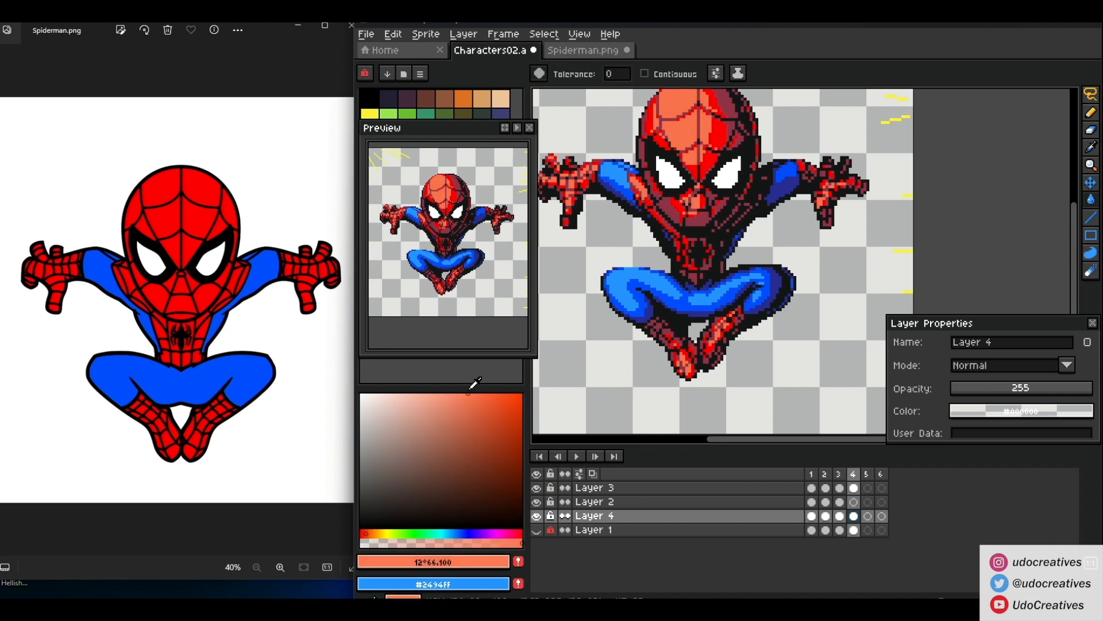
{"action": "left_click", "coordinate": [1091, 217]}
Touch up the outline and shading of the far forearm and wrist with sampled colours, including near-black #151517
{"action": "scroll", "coordinate": [824, 193], "scroll_direction": "up", "scroll_amount": 2}
{"action": "left_click", "coordinate": [825, 208], "text": "alt"}
{"action": "left_click", "coordinate": [816, 220]}
{"action": "left_click", "coordinate": [845, 165], "text": "alt"}
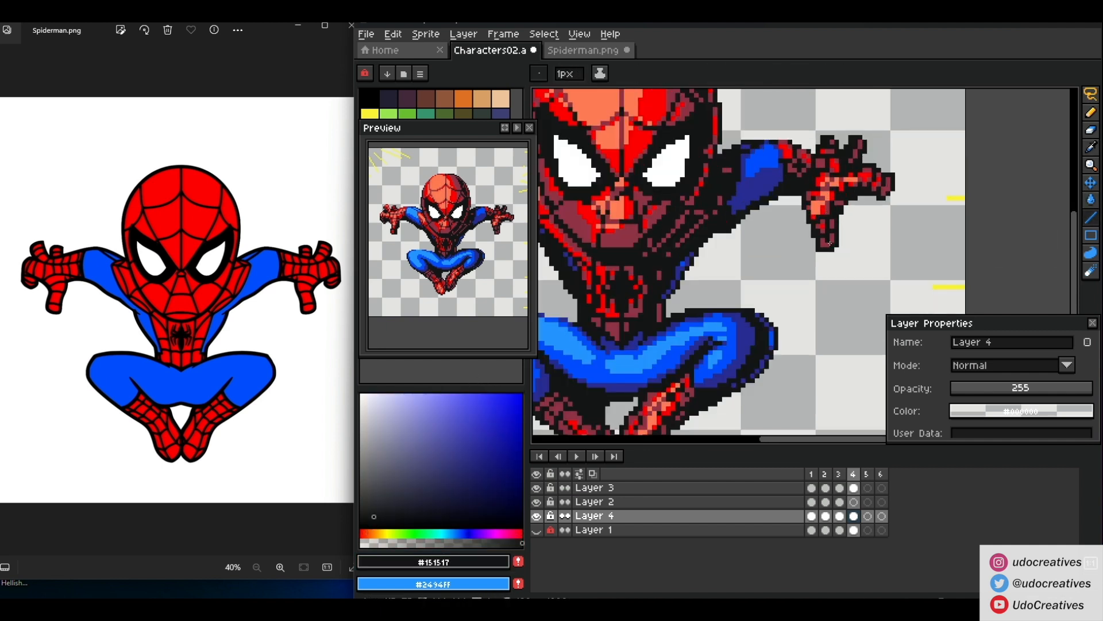
{"action": "scroll", "coordinate": [862, 151], "scroll_direction": "up", "scroll_amount": 1}
{"action": "left_click", "coordinate": [823, 183], "text": "alt"}
{"action": "left_click", "coordinate": [836, 173], "text": "alt"}
{"action": "left_click", "coordinate": [823, 168]}
{"action": "left_click_drag", "start_coordinate": [803, 168], "coordinate": [796, 174]}
{"action": "left_click", "coordinate": [816, 171], "text": "alt"}
{"action": "left_click", "coordinate": [830, 174]}
{"action": "left_click", "coordinate": [789, 176], "text": "alt"}
{"action": "left_click", "coordinate": [775, 182], "text": "alt"}
{"action": "left_click", "coordinate": [782, 174]}
Clean up pixels around the far hand and forearm's underside with sampled colours, undoing one stroke
{"action": "left_click", "coordinate": [816, 237], "text": "alt"}
{"action": "left_click", "coordinate": [827, 231], "text": "alt"}
{"action": "left_click", "coordinate": [781, 230], "text": "alt"}
{"action": "left_click", "coordinate": [793, 235], "text": "alt"}
{"action": "left_click", "coordinate": [781, 221], "text": "alt"}
{"action": "key", "text": "ctrl+z"}
{"action": "left_click", "coordinate": [764, 226], "text": "alt"}
{"action": "scroll", "coordinate": [751, 215], "scroll_direction": "down", "scroll_amount": 4}
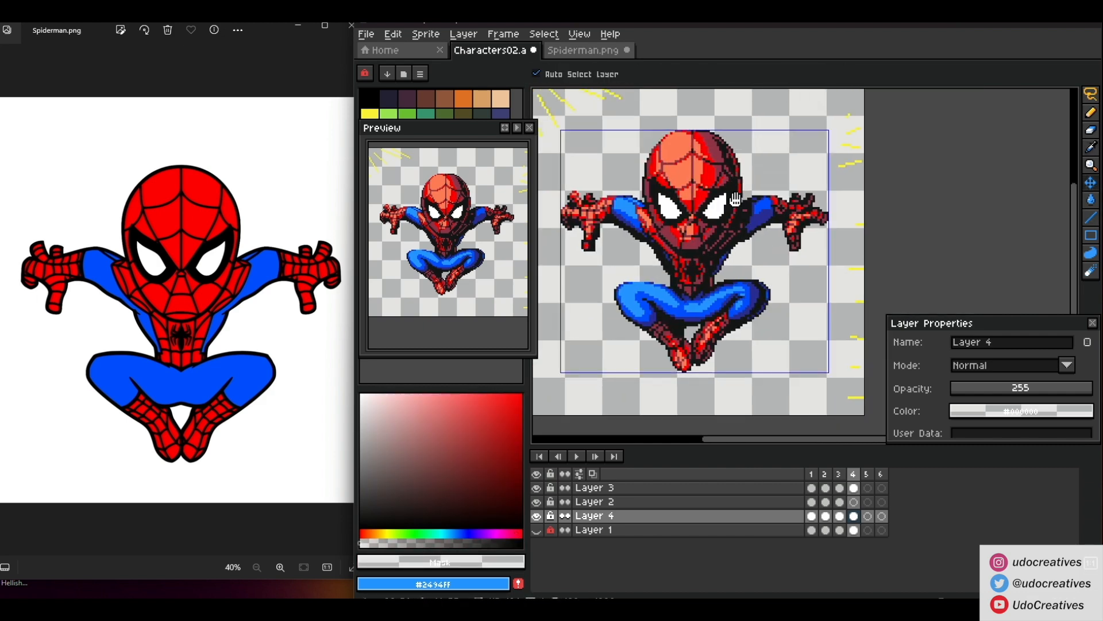
Refine the border between the near shoulder's blue sleeve and the red chest with sampled colours, including orange #FF7A55
{"action": "scroll", "coordinate": [615, 231], "scroll_direction": "up", "scroll_amount": 3}
{"action": "left_click", "coordinate": [653, 227], "text": "alt"}
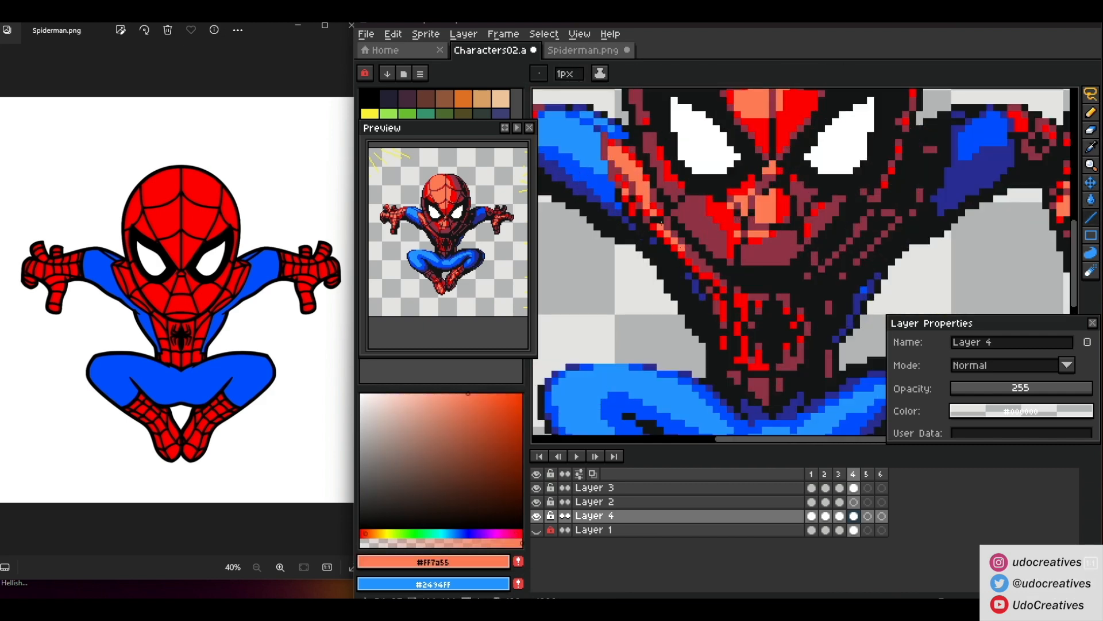
{"action": "left_click", "coordinate": [604, 143], "text": "alt"}
{"action": "left_click", "coordinate": [611, 156]}
{"action": "left_click", "coordinate": [618, 146], "text": "alt"}
{"action": "scroll", "coordinate": [604, 178], "scroll_direction": "down", "scroll_amount": 1}
{"action": "left_click", "coordinate": [595, 180], "text": "alt"}
Touch up the fingers and web lines of the near hand with sampled colours, including maroon #903246
{"action": "scroll", "coordinate": [592, 184], "scroll_direction": "down", "scroll_amount": 4}
{"action": "scroll", "coordinate": [576, 202], "scroll_direction": "up", "scroll_amount": 4}
{"action": "left_click_drag", "start_coordinate": [576, 203], "coordinate": [720, 191]}
{"action": "scroll", "coordinate": [721, 191], "scroll_direction": "up", "scroll_amount": 1}
{"action": "left_click", "coordinate": [726, 201], "text": "alt"}
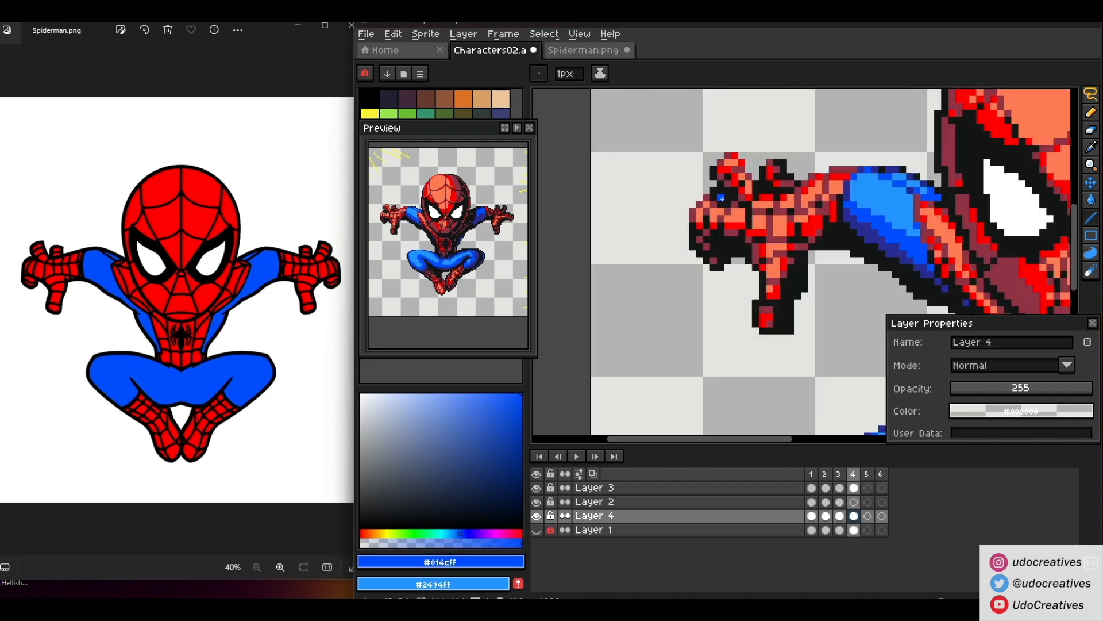
{"action": "left_click", "coordinate": [728, 190], "text": "alt"}
{"action": "left_click", "coordinate": [713, 212], "text": "alt"}
{"action": "scroll", "coordinate": [706, 231], "scroll_direction": "down", "scroll_amount": 1}
{"action": "scroll", "coordinate": [763, 267], "scroll_direction": "up", "scroll_amount": 1}
{"action": "left_click", "coordinate": [762, 268], "text": "alt"}
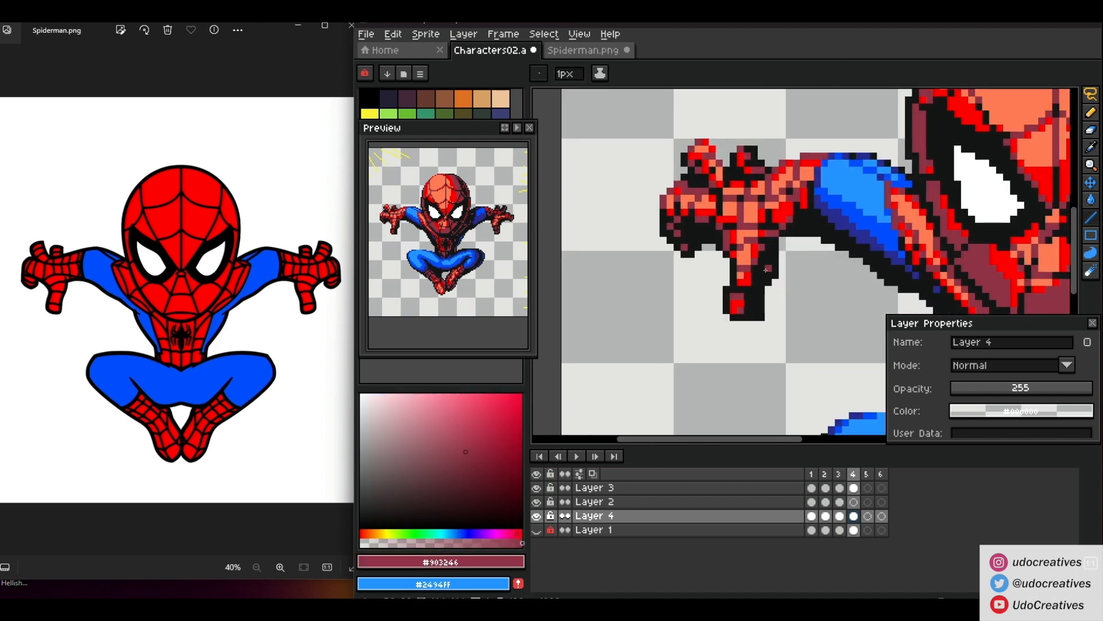
Touch up the shaded far side of the head with near-black #151517 and red #FE0002
{"action": "scroll", "coordinate": [767, 263], "scroll_direction": "down", "scroll_amount": 4}
{"action": "scroll", "coordinate": [817, 236], "scroll_direction": "up", "scroll_amount": 3}
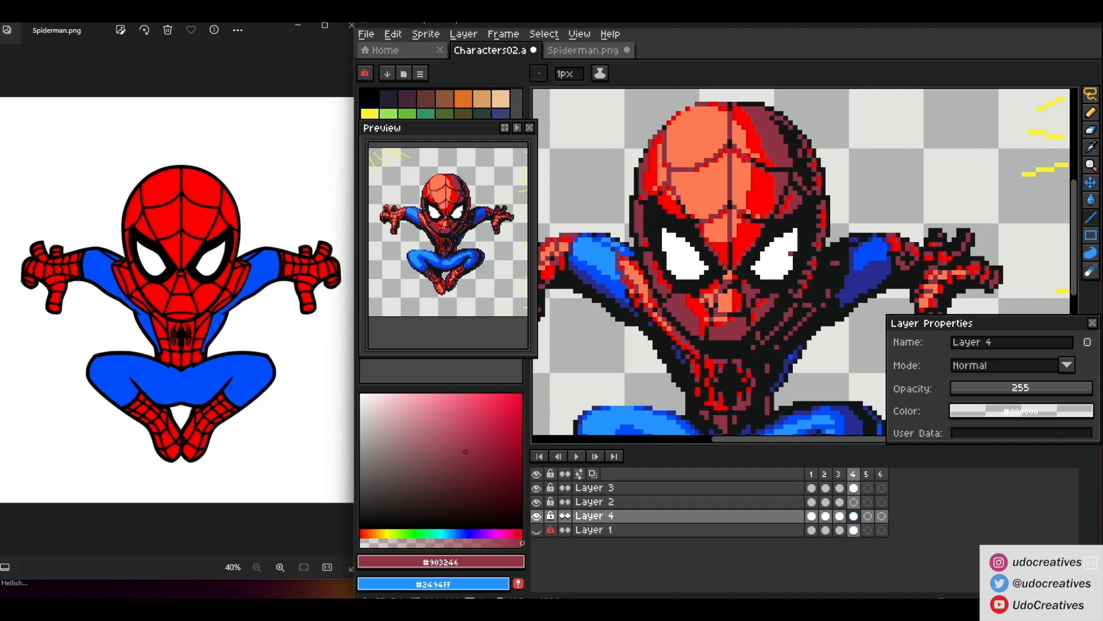
{"action": "left_click_drag", "start_coordinate": [762, 399], "coordinate": [766, 362]}
{"action": "left_click", "coordinate": [821, 166], "text": "alt"}
{"action": "scroll", "coordinate": [781, 179], "scroll_direction": "down", "scroll_amount": 1}
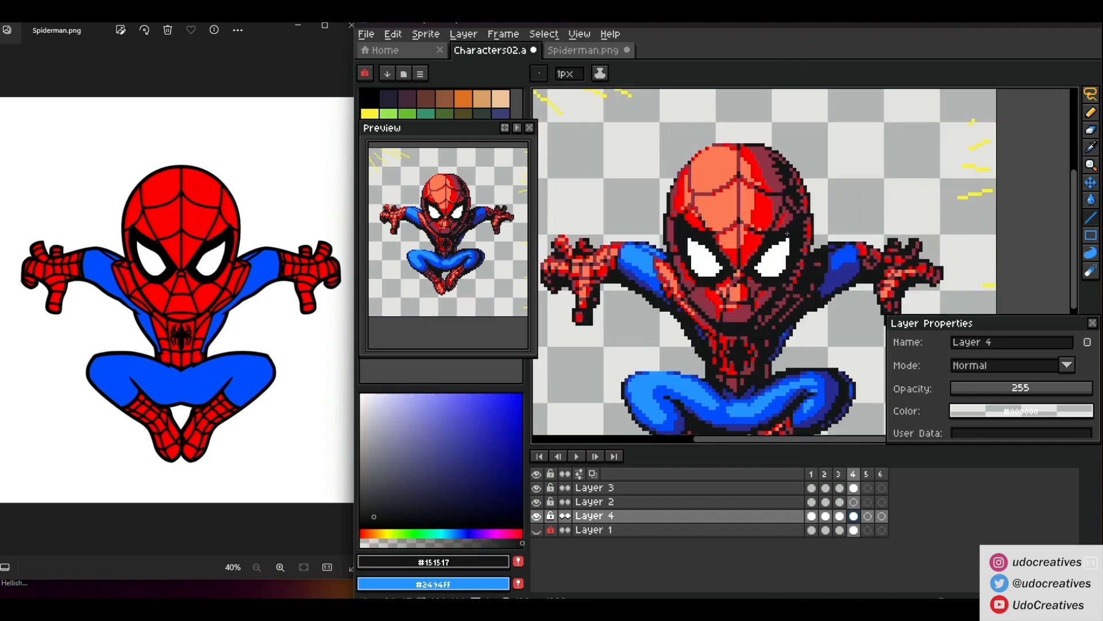
{"action": "scroll", "coordinate": [779, 177], "scroll_direction": "up", "scroll_amount": 2}
{"action": "left_click", "coordinate": [779, 178], "text": "alt"}
{"action": "scroll", "coordinate": [716, 175], "scroll_direction": "down", "scroll_amount": 3}
{"action": "scroll", "coordinate": [730, 190], "scroll_direction": "up", "scroll_amount": 3}
{"action": "left_click", "coordinate": [718, 194], "text": "alt"}
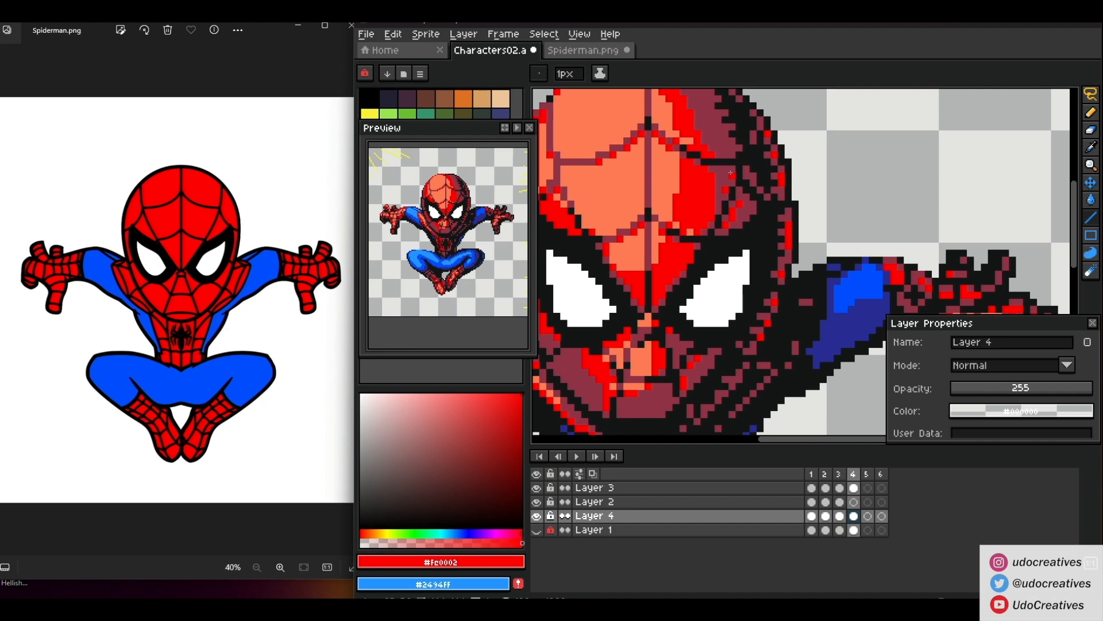
Refine remaining edge and shading pixels on the face and body with sampled colours
{"action": "left_click", "coordinate": [697, 259]}
{"action": "scroll", "coordinate": [689, 168], "scroll_direction": "down", "scroll_amount": 4}
{"action": "scroll", "coordinate": [678, 240], "scroll_direction": "up", "scroll_amount": 4}
{"action": "left_click_drag", "start_coordinate": [679, 322], "coordinate": [671, 243]}
{"action": "left_click", "coordinate": [678, 251], "text": "alt"}
{"action": "left_click", "coordinate": [705, 194]}
{"action": "left_click", "coordinate": [726, 210], "text": "alt"}
{"action": "left_click", "coordinate": [725, 194], "text": "alt"}
{"action": "left_click", "coordinate": [737, 214], "text": "alt"}
{"action": "scroll", "coordinate": [777, 239], "scroll_direction": "down", "scroll_amount": 2}
{"action": "scroll", "coordinate": [710, 229], "scroll_direction": "up", "scroll_amount": 2}
Intensify the suit's mid-blue and recolour its light-blue highlights with the more saturated #1B8FFE
{"action": "left_click", "coordinate": [692, 225], "text": "alt"}
{"action": "key", "text": "g"}
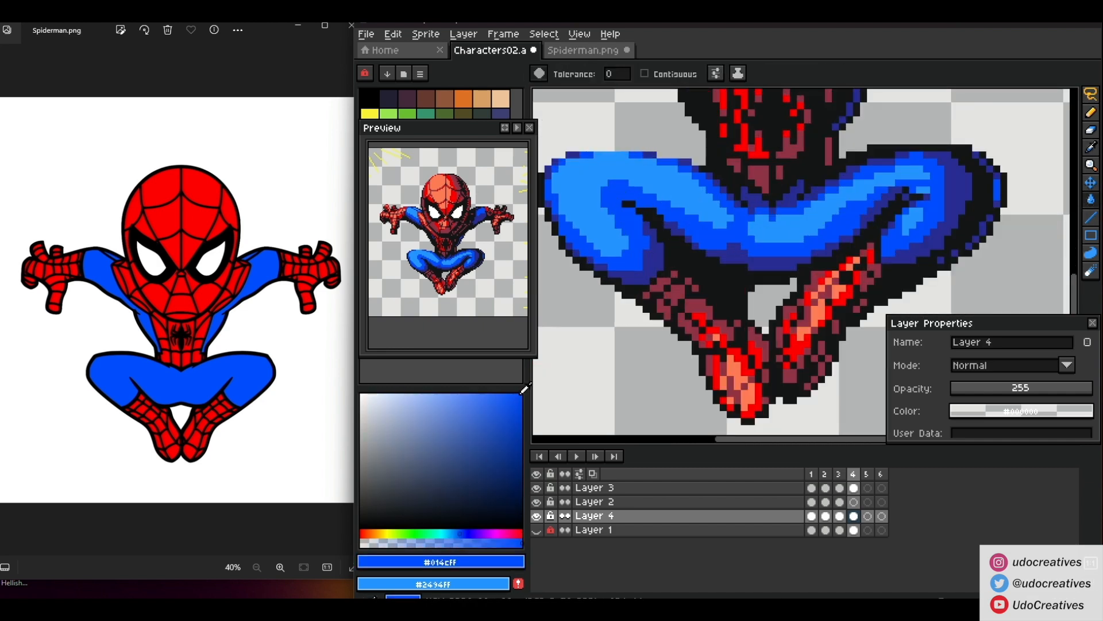
{"action": "left_click", "coordinate": [520, 394]}
{"action": "scroll", "coordinate": [688, 254], "scroll_direction": "down", "scroll_amount": 4}
{"action": "scroll", "coordinate": [689, 253], "scroll_direction": "up", "scroll_amount": 3}
{"action": "left_click", "coordinate": [689, 253], "text": "alt"}
{"action": "left_click", "coordinate": [505, 394]}
{"action": "scroll", "coordinate": [673, 258], "scroll_direction": "down", "scroll_amount": 4}
Move the preview window off the palette and mix a pale grey-blue, #BAD0D3, from the eyes' white
{"action": "left_click", "coordinate": [1090, 113]}
{"action": "scroll", "coordinate": [718, 233], "scroll_direction": "up", "scroll_amount": 2}
{"action": "scroll", "coordinate": [712, 212], "scroll_direction": "up", "scroll_amount": 1}
{"action": "left_click", "coordinate": [713, 213], "text": "alt"}
{"action": "left_click_drag", "start_coordinate": [454, 130], "coordinate": [445, 151]}
{"action": "left_click", "coordinate": [445, 134]}
{"action": "scroll", "coordinate": [632, 211], "scroll_direction": "up", "scroll_amount": 3}
{"action": "left_click", "coordinate": [481, 134]}
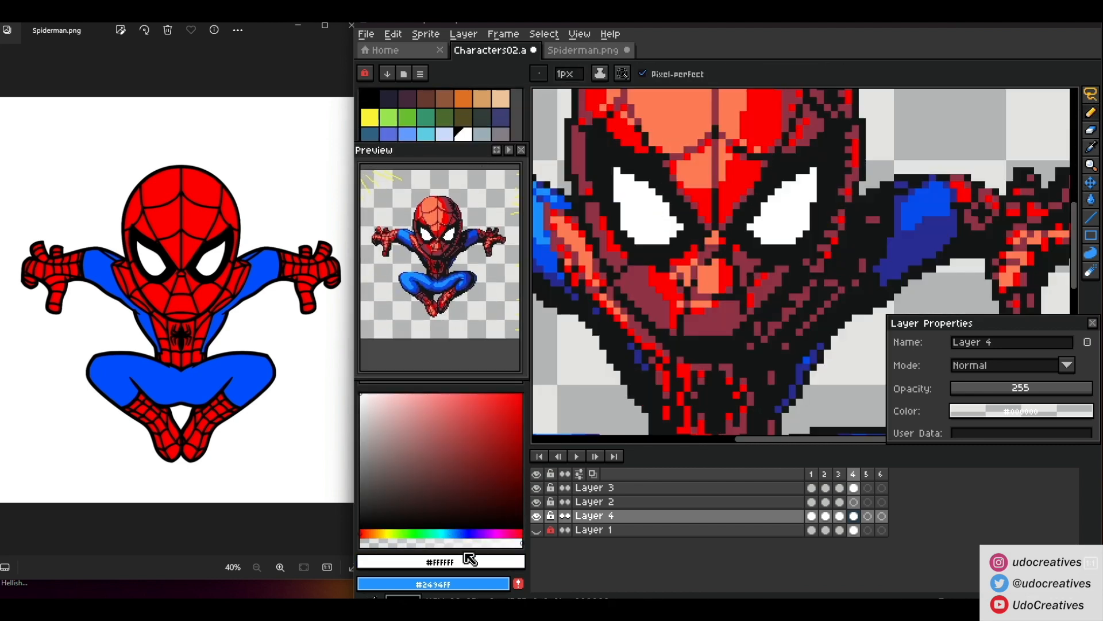
{"action": "left_click_drag", "start_coordinate": [360, 412], "coordinate": [371, 428]}
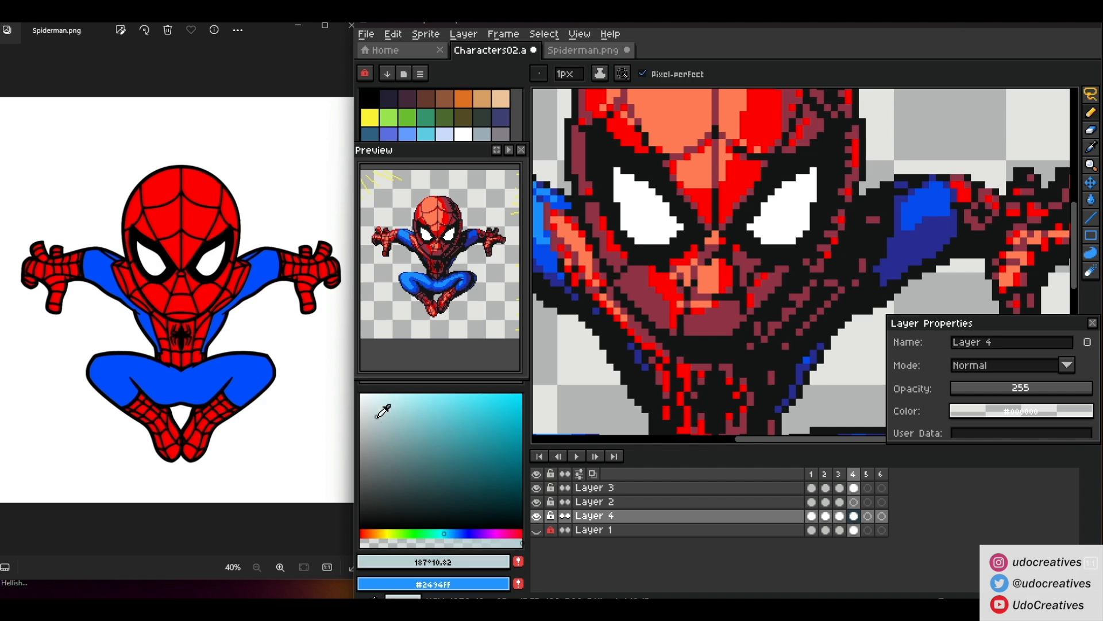
Shade the lower parts of both white eyes with pale grey-blue #BAD0D3
{"action": "scroll", "coordinate": [632, 224], "scroll_direction": "down", "scroll_amount": 2}
{"action": "left_click", "coordinate": [639, 237], "text": "alt"}
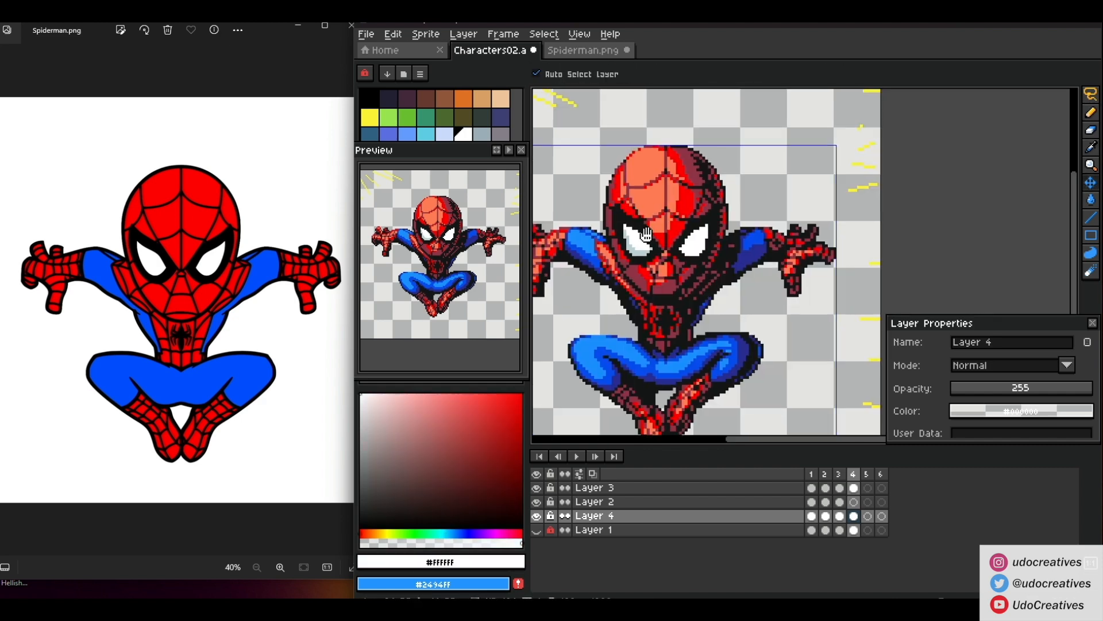
{"action": "scroll", "coordinate": [632, 230], "scroll_direction": "up", "scroll_amount": 1}
{"action": "left_click", "coordinate": [743, 257], "text": "alt"}
{"action": "left_click", "coordinate": [756, 251], "text": "alt"}
{"action": "left_click", "coordinate": [753, 269], "text": "alt"}
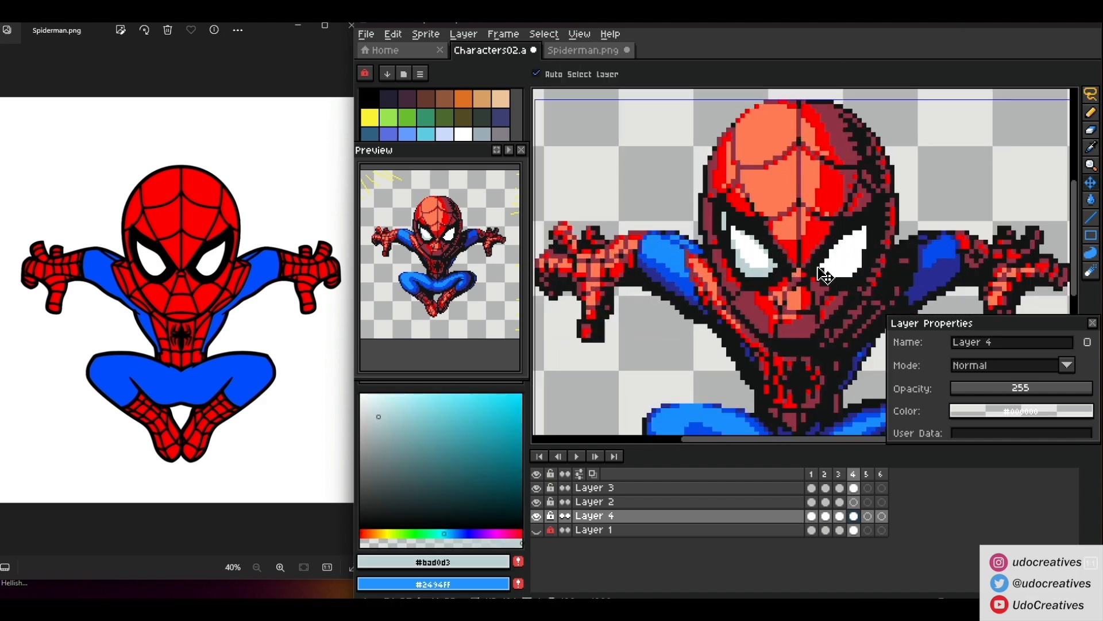
{"action": "left_click", "coordinate": [847, 250], "text": "alt"}
{"action": "left_click", "coordinate": [837, 267]}
Add bright blue #1B8FFE accents along the lower and outer edges of the eyes, undoing a stray stroke
{"action": "left_click", "coordinate": [677, 247], "text": "alt"}
{"action": "key", "text": "ctrl+z"}
{"action": "left_click_drag", "start_coordinate": [843, 274], "coordinate": [859, 262]}
{"action": "left_click_drag", "start_coordinate": [864, 247], "coordinate": [863, 230]}
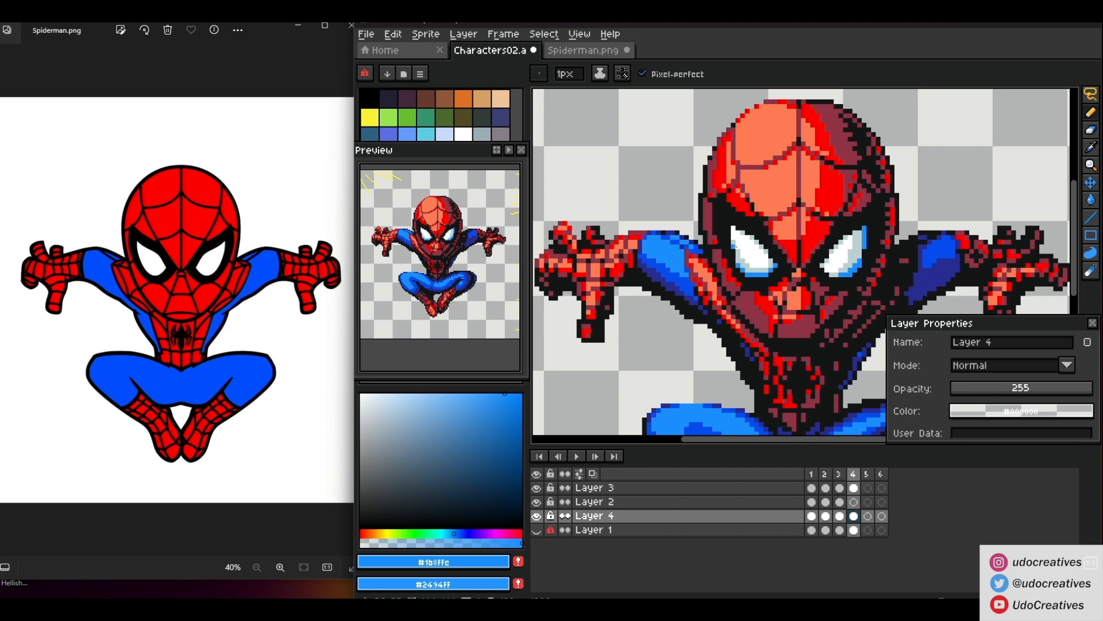
Trim the blue accents in both eyes by painting over some pixels with pale grey-blue #BAD0D3
{"action": "left_click", "coordinate": [850, 270], "text": "alt"}
{"action": "left_click", "coordinate": [850, 269], "text": "alt"}
{"action": "left_click", "coordinate": [860, 267]}
{"action": "left_click", "coordinate": [864, 245]}
{"action": "left_click", "coordinate": [751, 256], "text": "alt"}
{"action": "left_click", "coordinate": [766, 264], "text": "alt"}
{"action": "left_click", "coordinate": [759, 265]}
{"action": "left_click", "coordinate": [756, 261], "text": "alt"}
{"action": "left_click", "coordinate": [768, 267], "text": "alt"}
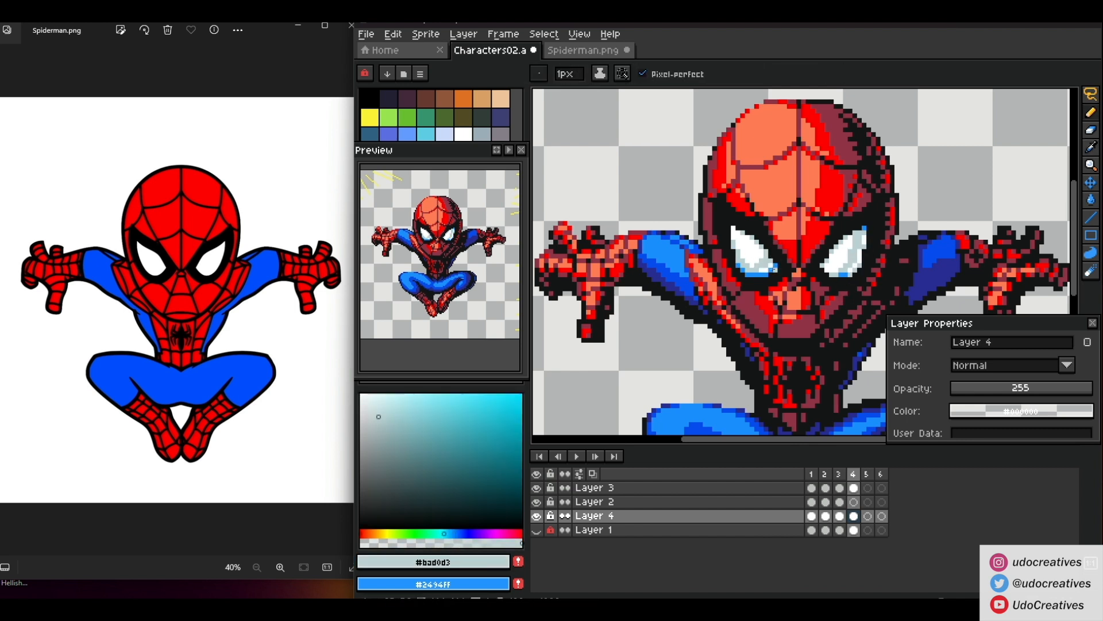
Adjust the bottom edges of the eyes with sampled blue #1B8FFE and neighbouring eye tones
{"action": "left_click", "coordinate": [861, 236], "text": "alt"}
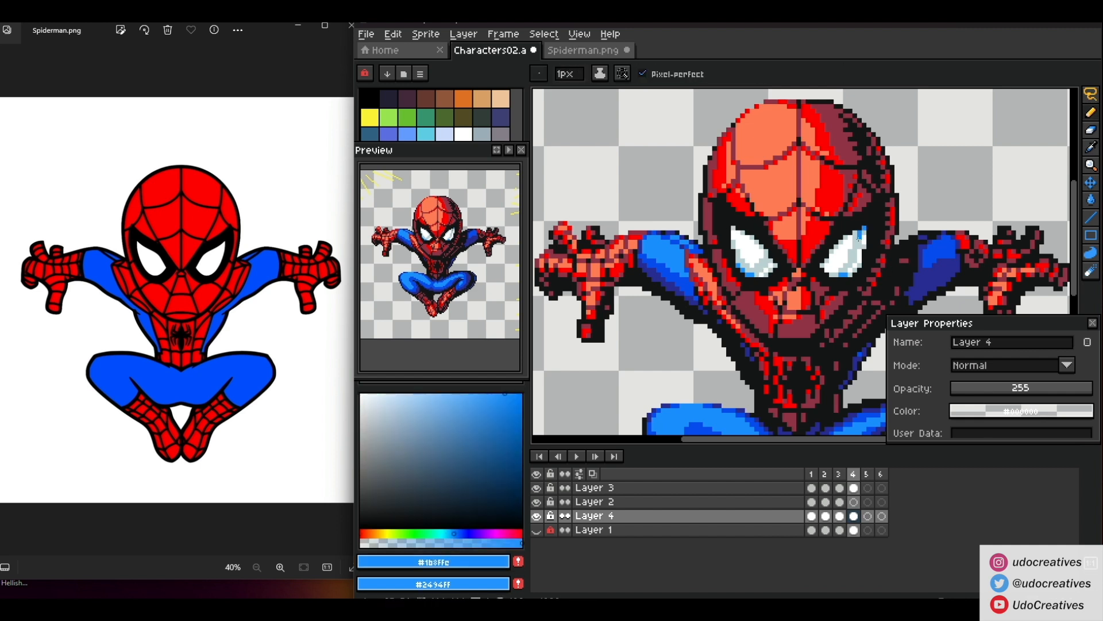
{"action": "left_click_drag", "start_coordinate": [748, 270], "coordinate": [757, 270]}
{"action": "left_click", "coordinate": [762, 266], "text": "alt"}
{"action": "left_click", "coordinate": [739, 266]}
{"action": "left_click", "coordinate": [749, 271], "text": "alt"}
{"action": "left_click", "coordinate": [850, 253], "text": "alt"}
{"action": "left_click", "coordinate": [858, 247], "text": "alt"}
{"action": "left_click", "coordinate": [862, 234], "text": "alt"}
{"action": "left_click", "coordinate": [749, 273], "text": "alt"}
Lasso both eyes, replace their blue accents with grey-blue (hue 194, saturation 16, value 69), and deselect
{"action": "left_click", "coordinate": [1091, 94]}
{"action": "mouse_move", "coordinate": [735, 233]}
{"action": "left_mouse_down"}
{"action": "mouse_move", "coordinate": [862, 271]}
{"action": "mouse_move", "coordinate": [736, 232]}
{"action": "left_mouse_up"}
{"action": "left_click", "coordinate": [757, 263], "text": "alt"}
{"action": "left_click", "coordinate": [387, 434]}
{"action": "left_click", "coordinate": [448, 534]}
{"action": "key", "text": "g"}
{"action": "left_click", "coordinate": [746, 270]}
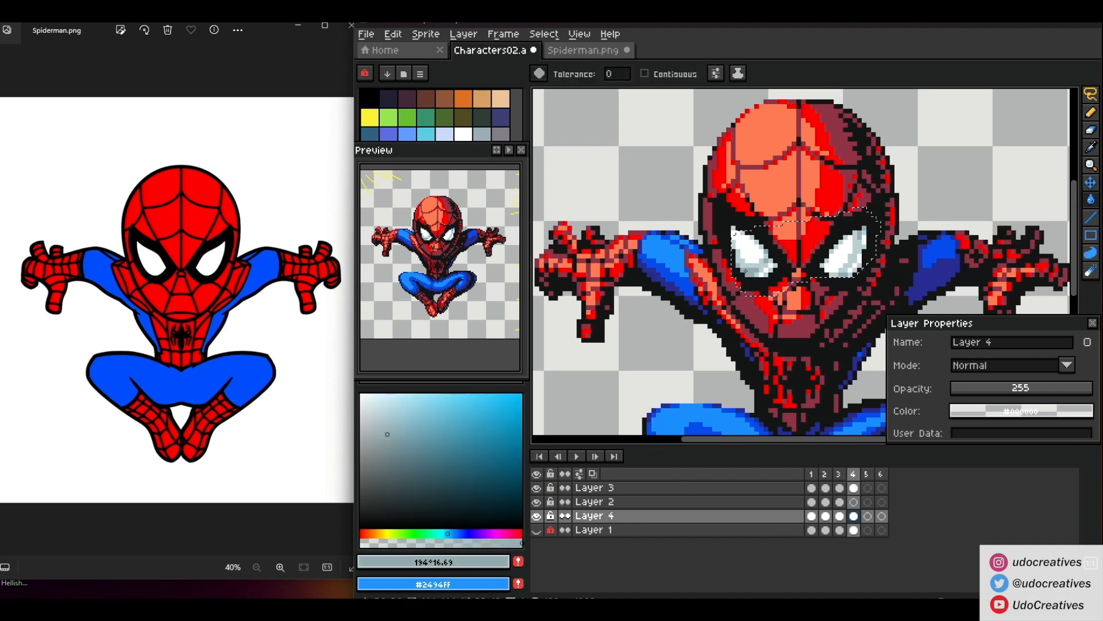
{"action": "left_click", "coordinate": [1093, 269]}
{"action": "key", "text": "ctrl+d"}
Try a grey-blue #657C83 accent on the black mask outline beside the left eye
{"action": "left_click", "coordinate": [739, 243], "text": "alt"}
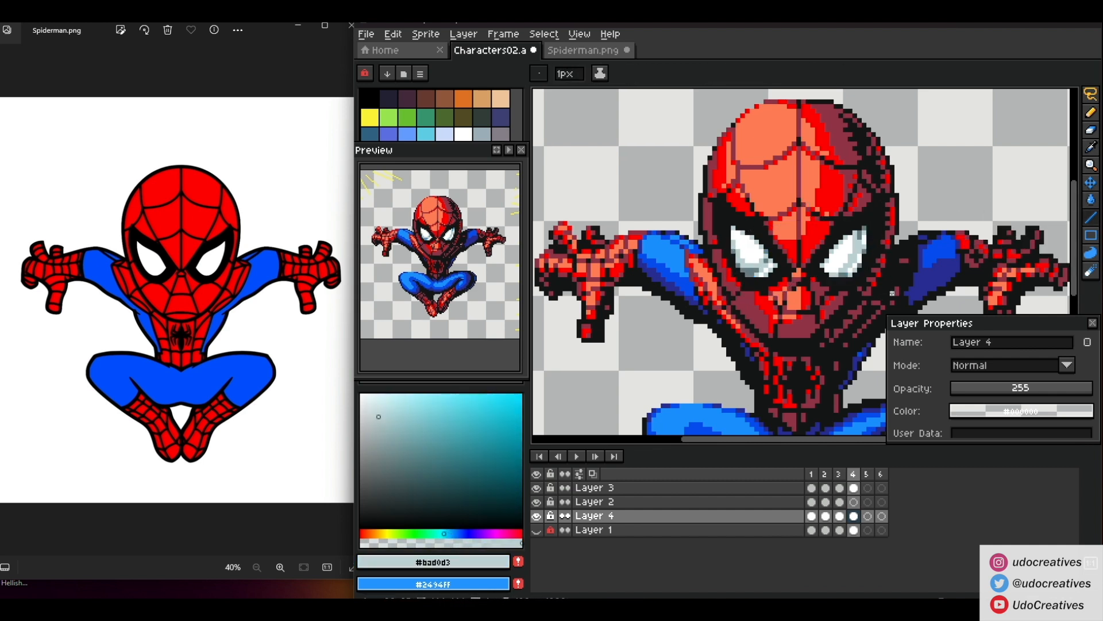
{"action": "key", "text": "ctrl+s"}
{"action": "left_click", "coordinate": [720, 226], "text": "alt"}
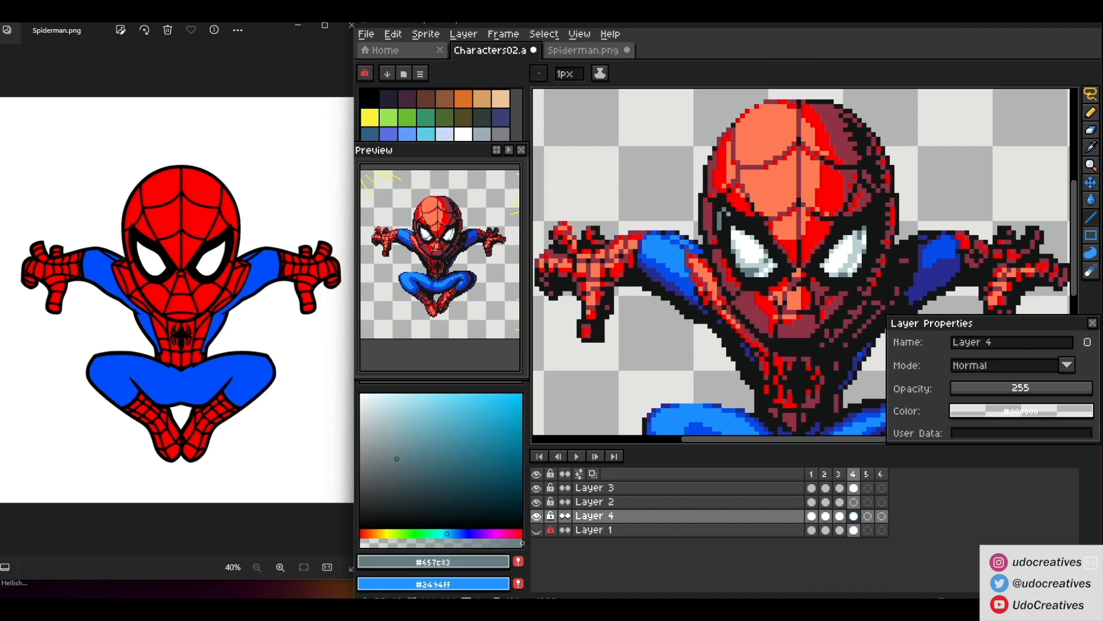
{"action": "key", "text": "ctrl+z"}
Touch up the mask edge above the left eye with sampled head tones, undoing a stray edit
{"action": "left_click", "coordinate": [734, 187], "text": "alt"}
{"action": "left_click", "coordinate": [739, 180], "text": "alt"}
{"action": "left_click", "coordinate": [729, 202]}
{"action": "left_click", "coordinate": [831, 246], "text": "alt"}
{"action": "key", "text": "ctrl+z"}
{"action": "scroll", "coordinate": [828, 247], "scroll_direction": "down", "scroll_amount": 1}
{"action": "scroll", "coordinate": [862, 239], "scroll_direction": "up", "scroll_amount": 1}
Retouch pixels at the bridge between the eyes and on the right head outline with sampled neighbouring tones
{"action": "left_click", "coordinate": [794, 233], "text": "alt"}
{"action": "left_click_drag", "start_coordinate": [825, 255], "coordinate": [795, 183]}
{"action": "left_click", "coordinate": [798, 234], "text": "alt"}
{"action": "left_click", "coordinate": [805, 254]}
{"action": "left_click", "coordinate": [878, 224], "text": "alt"}
{"action": "left_click", "coordinate": [892, 209]}
Darken the shaded outer edge of the right thigh with sampled near-black #151517
{"action": "left_click_drag", "start_coordinate": [868, 322], "coordinate": [837, 234]}
{"action": "left_click", "coordinate": [844, 256], "text": "alt"}
{"action": "left_click", "coordinate": [827, 252]}
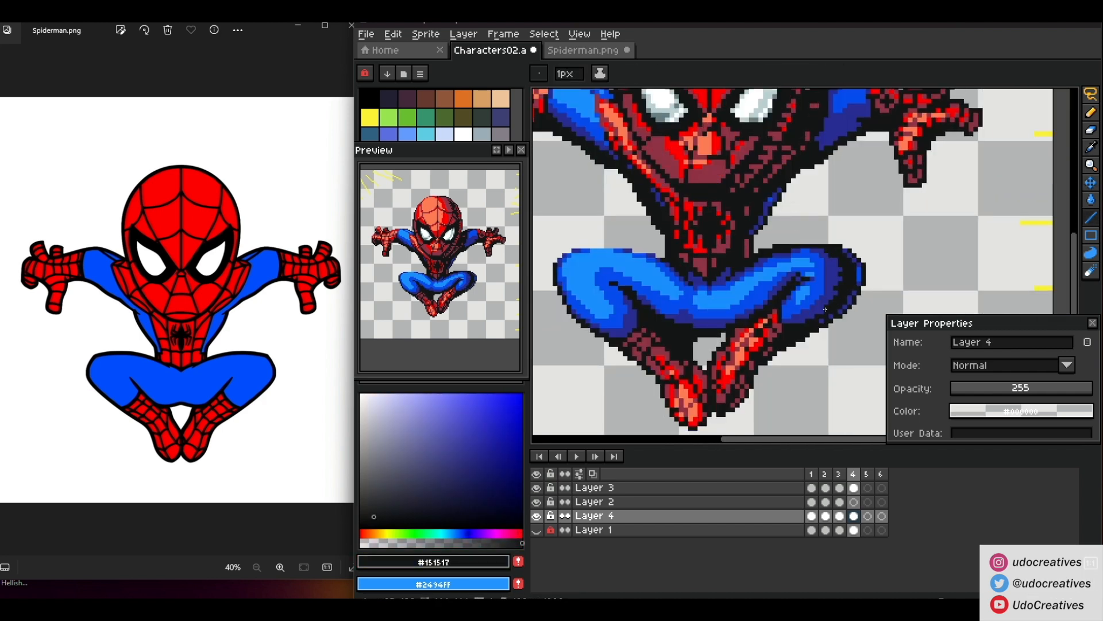
{"action": "left_click_drag", "start_coordinate": [822, 293], "coordinate": [771, 340]}
{"action": "left_click", "coordinate": [793, 176]}
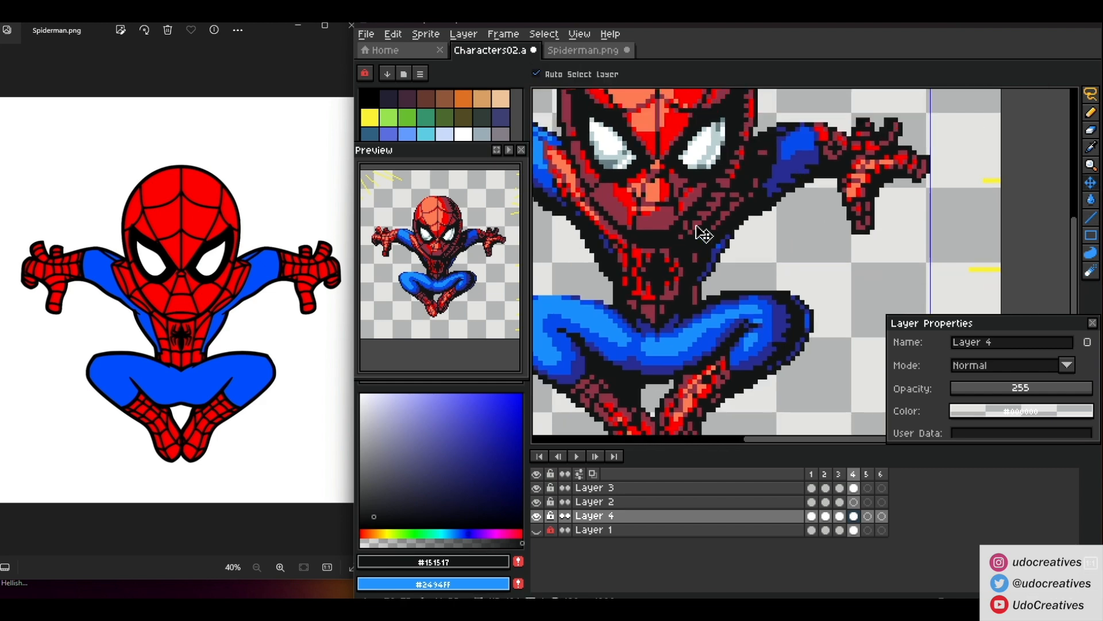
Refine the shadowed right side of the head with sampled dark red #903246
{"action": "left_click_drag", "start_coordinate": [697, 225], "coordinate": [715, 235]}
{"action": "scroll", "coordinate": [733, 141], "scroll_direction": "up", "scroll_amount": 3}
{"action": "left_click", "coordinate": [732, 141], "text": "alt"}
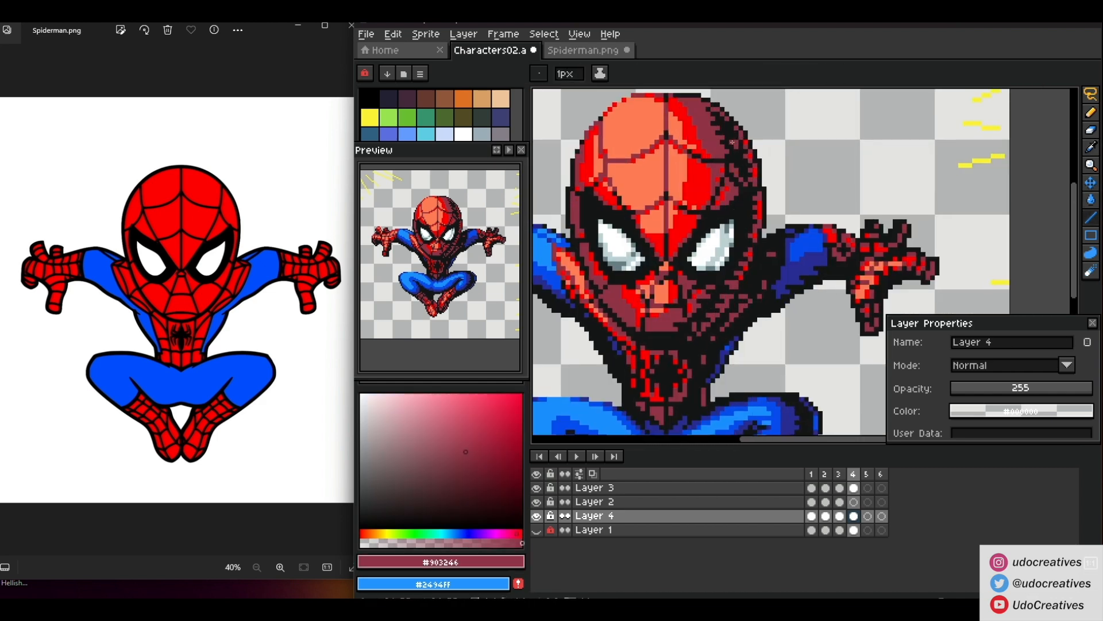
{"action": "left_click_drag", "start_coordinate": [595, 418], "coordinate": [624, 369]}
{"action": "scroll", "coordinate": [636, 233], "scroll_direction": "down", "scroll_amount": 5}
{"action": "scroll", "coordinate": [672, 259], "scroll_direction": "up", "scroll_amount": 4}
Deepen the crease between the right thigh and calf with near-black #151517 pixels
{"action": "left_click", "coordinate": [720, 254], "text": "alt"}
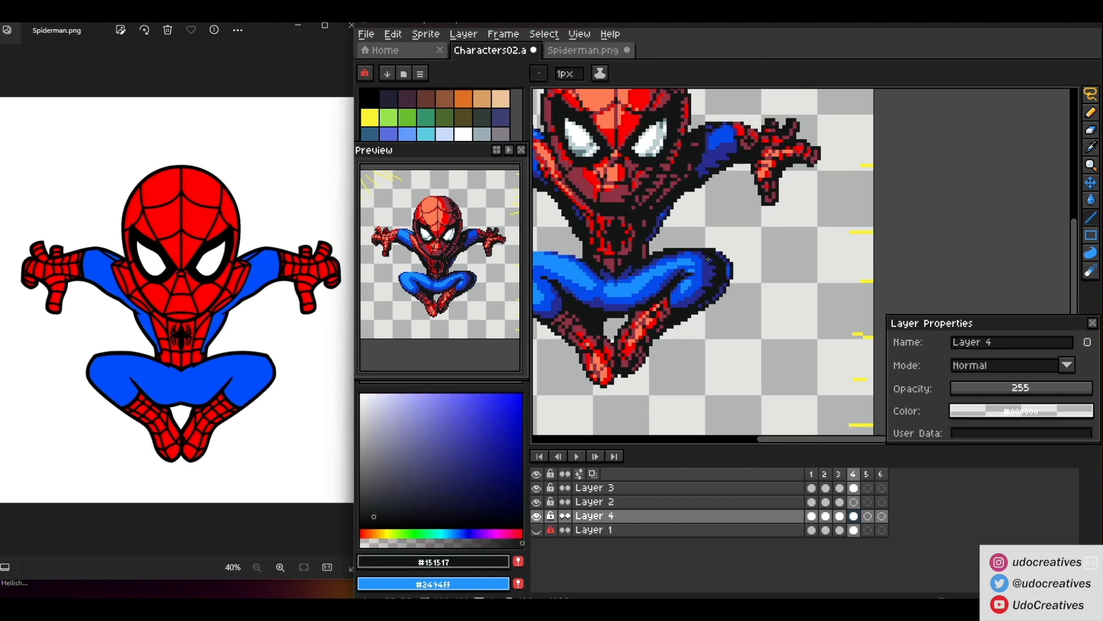
{"action": "scroll", "coordinate": [708, 293], "scroll_direction": "up", "scroll_amount": 2}
{"action": "scroll", "coordinate": [727, 271], "scroll_direction": "down", "scroll_amount": 1}
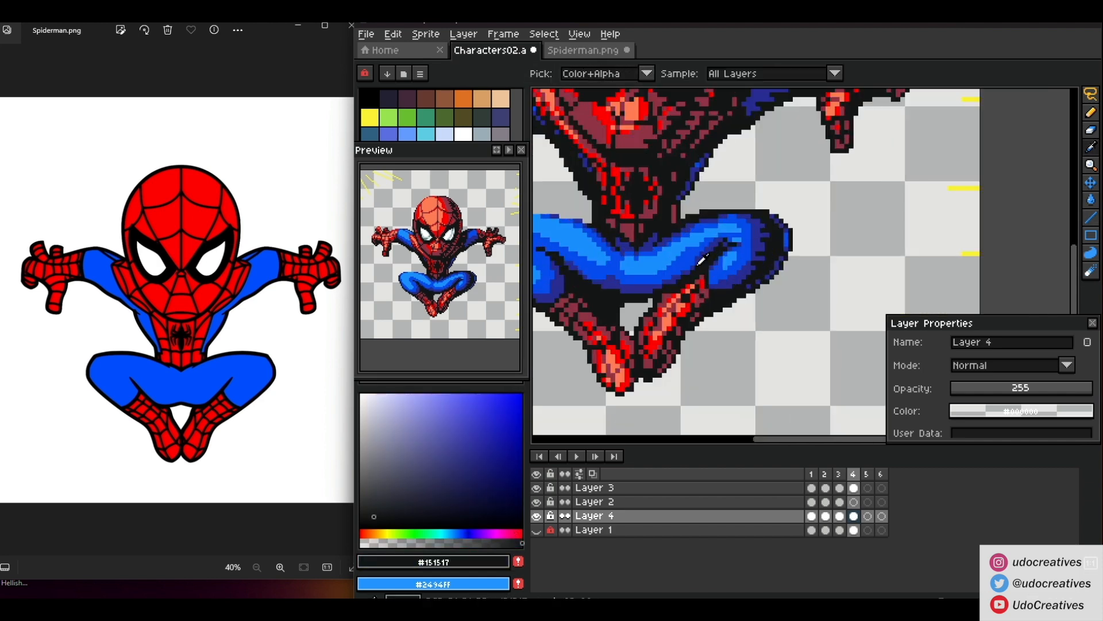
{"action": "left_click", "coordinate": [687, 268], "text": "alt"}
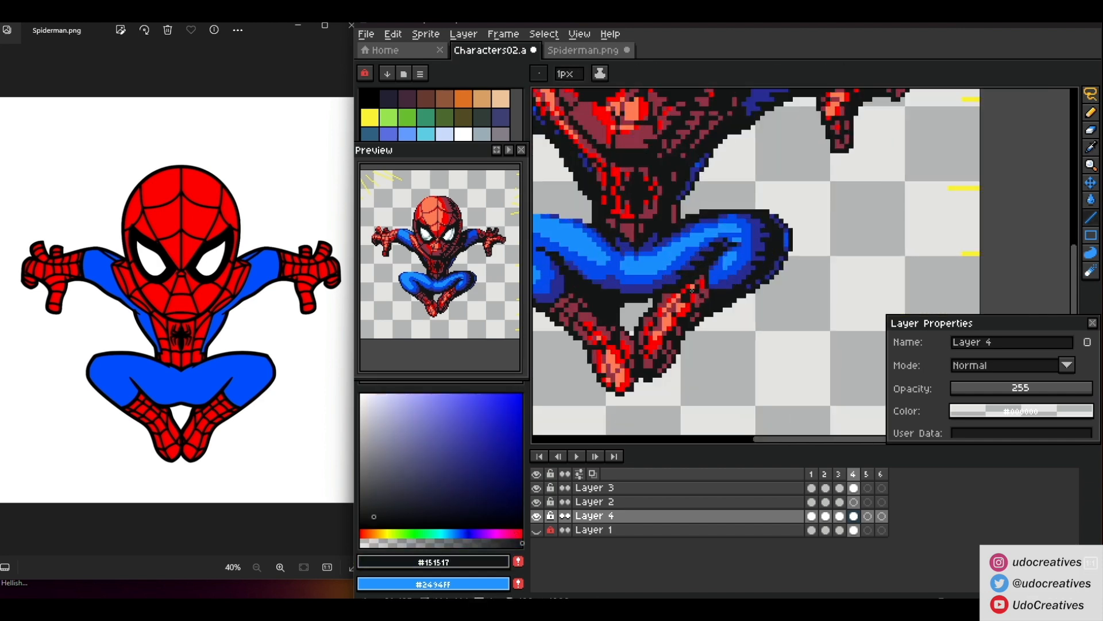
{"action": "left_click", "coordinate": [675, 273], "text": "alt"}
{"action": "scroll", "coordinate": [670, 298], "scroll_direction": "down", "scroll_amount": 4}
{"action": "scroll", "coordinate": [696, 211], "scroll_direction": "up", "scroll_amount": 4}
{"action": "left_click", "coordinate": [694, 230], "text": "alt"}
Flip between frames 1 to 4 to compare the flat colouring with the refined shading
{"action": "key", "text": "Left"}
{"action": "key", "text": "Left"}
{"action": "key", "text": "Left"}
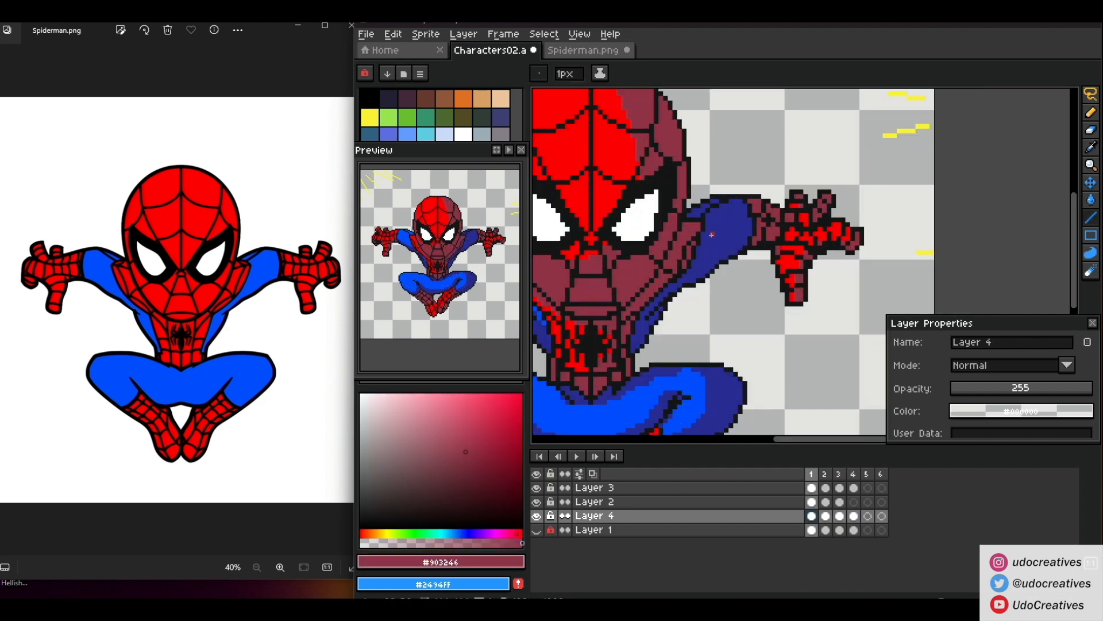
{"action": "key", "text": "Right"}
{"action": "key", "text": "Right"}
{"action": "key", "text": "Right"}
{"action": "key", "text": "Left"}
{"action": "key", "text": "Left"}
{"action": "key", "text": "Right"}
{"action": "key", "text": "Right"}
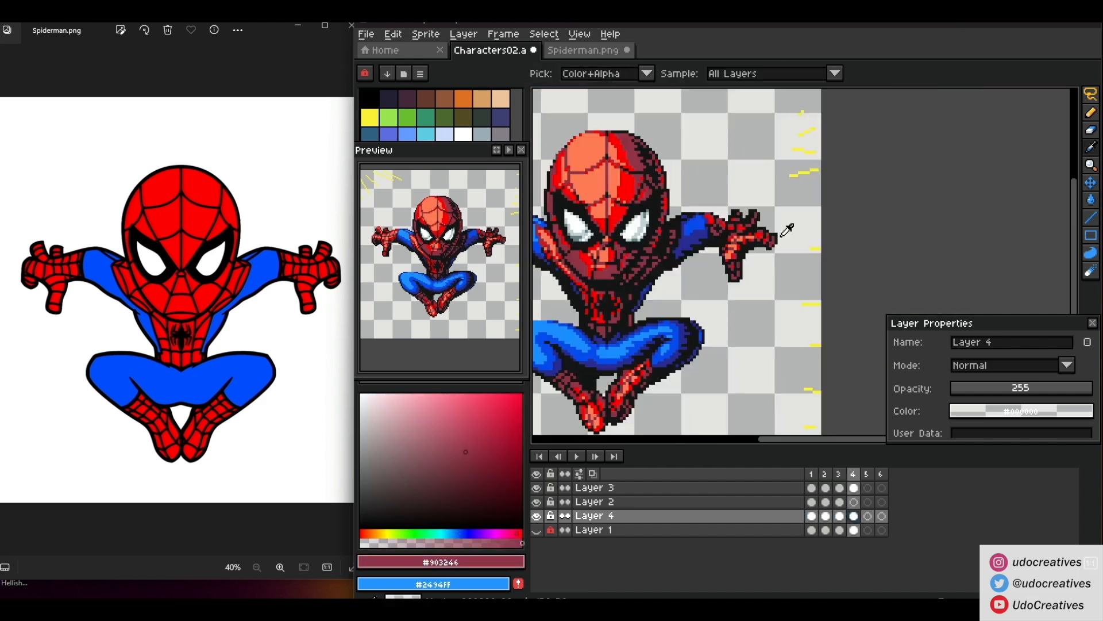
Replace the orange-red highlight colour with #FF6F55 across the whole suit using a non-contiguous Paint Bucket fill
{"action": "left_click", "coordinate": [708, 256], "text": "alt"}
{"action": "scroll", "coordinate": [708, 256], "scroll_direction": "down", "scroll_amount": 3}
{"action": "scroll", "coordinate": [691, 128], "scroll_direction": "up", "scroll_amount": 1}
{"action": "left_click", "coordinate": [1090, 200]}
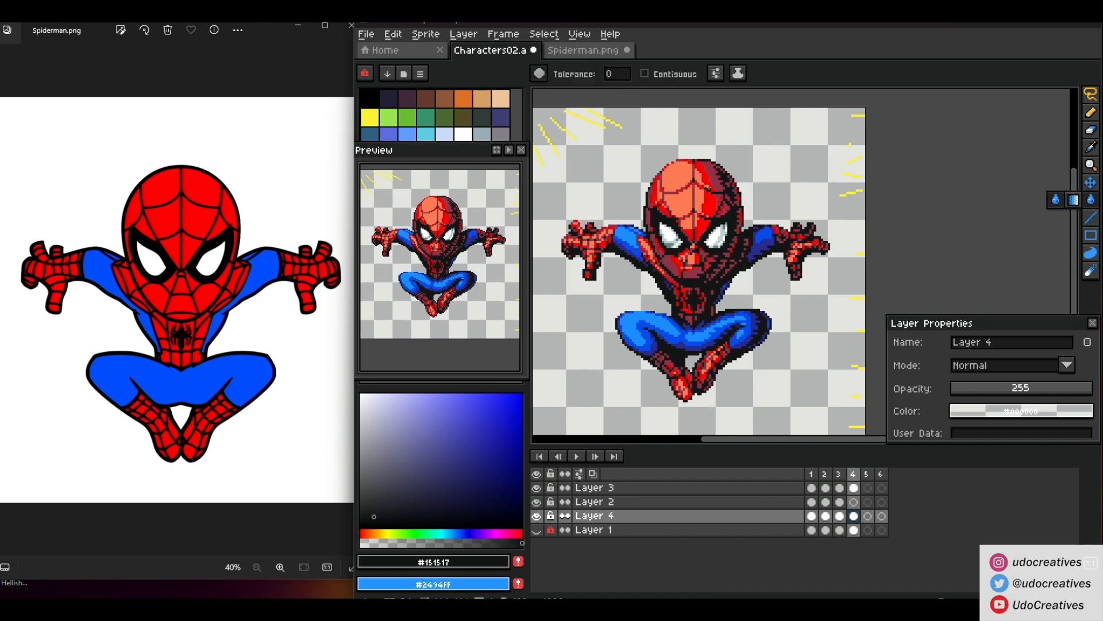
{"action": "scroll", "coordinate": [703, 193], "scroll_direction": "up", "scroll_amount": 3}
{"action": "left_click", "coordinate": [719, 210], "text": "alt"}
{"action": "scroll", "coordinate": [732, 252], "scroll_direction": "down", "scroll_amount": 3}
{"action": "left_click", "coordinate": [686, 201], "text": "alt"}
{"action": "left_click", "coordinate": [364, 532]}
{"action": "left_click", "coordinate": [686, 204]}
{"action": "left_click_drag", "start_coordinate": [687, 306], "coordinate": [696, 219]}
{"action": "left_click", "coordinate": [632, 185], "text": "alt"}
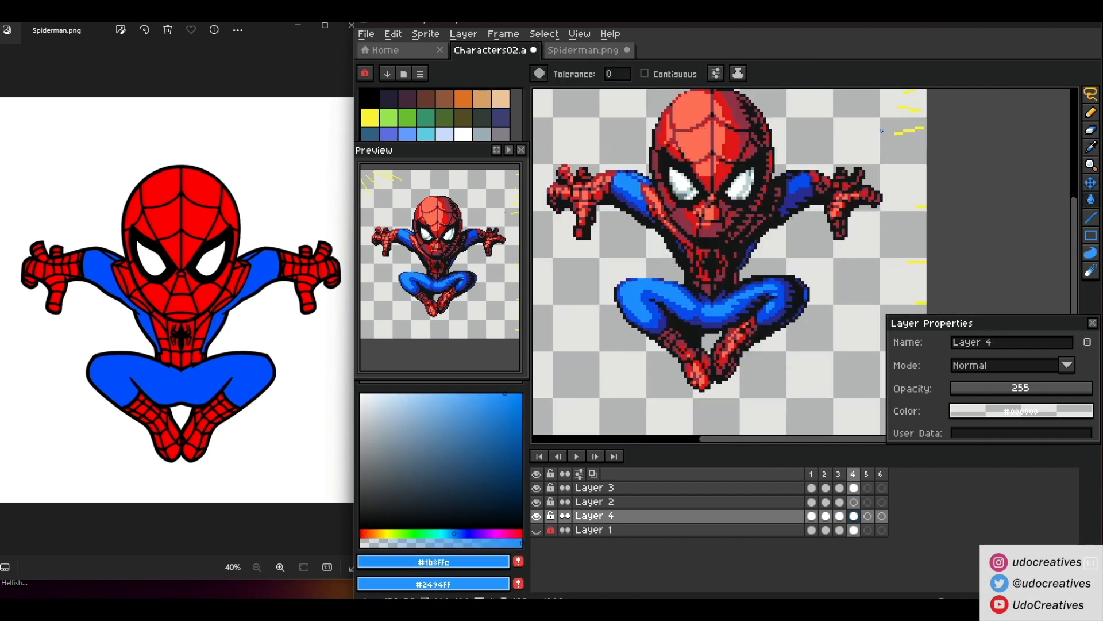
Toggle the visibility of Layer 1 and Layer 4 to compare the shaded sprite with the original
{"action": "scroll", "coordinate": [666, 185], "scroll_direction": "down", "scroll_amount": 3}
{"action": "scroll", "coordinate": [673, 167], "scroll_direction": "up", "scroll_amount": 1}
{"action": "left_click", "coordinate": [536, 530]}
{"action": "left_click", "coordinate": [537, 519]}
{"action": "left_click", "coordinate": [537, 519]}
{"action": "left_click", "coordinate": [537, 529]}
Hide Layers 2 and 3 and enlarge the editor window over the reference image
{"action": "scroll", "coordinate": [693, 186], "scroll_direction": "up", "scroll_amount": 1}
{"action": "left_click_drag", "start_coordinate": [692, 186], "coordinate": [722, 194]}
{"action": "left_click_drag", "start_coordinate": [997, 323], "coordinate": [1031, 325]}
{"action": "left_click", "coordinate": [1069, 26]}
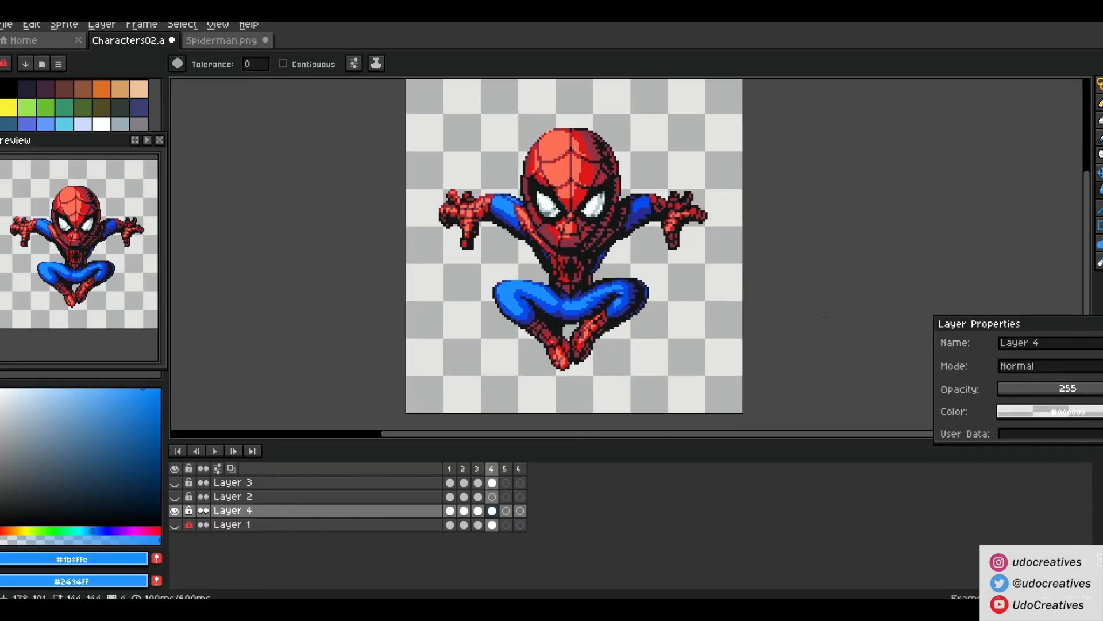
Paint dark red #903246 and highlight #FF6F55 pixels on the right lower leg with the Pencil
{"action": "key", "text": "b"}
{"action": "scroll", "coordinate": [577, 323], "scroll_direction": "up", "scroll_amount": 3}
{"action": "left_click", "coordinate": [610, 322], "text": "alt"}
{"action": "left_click", "coordinate": [633, 322], "text": "alt"}
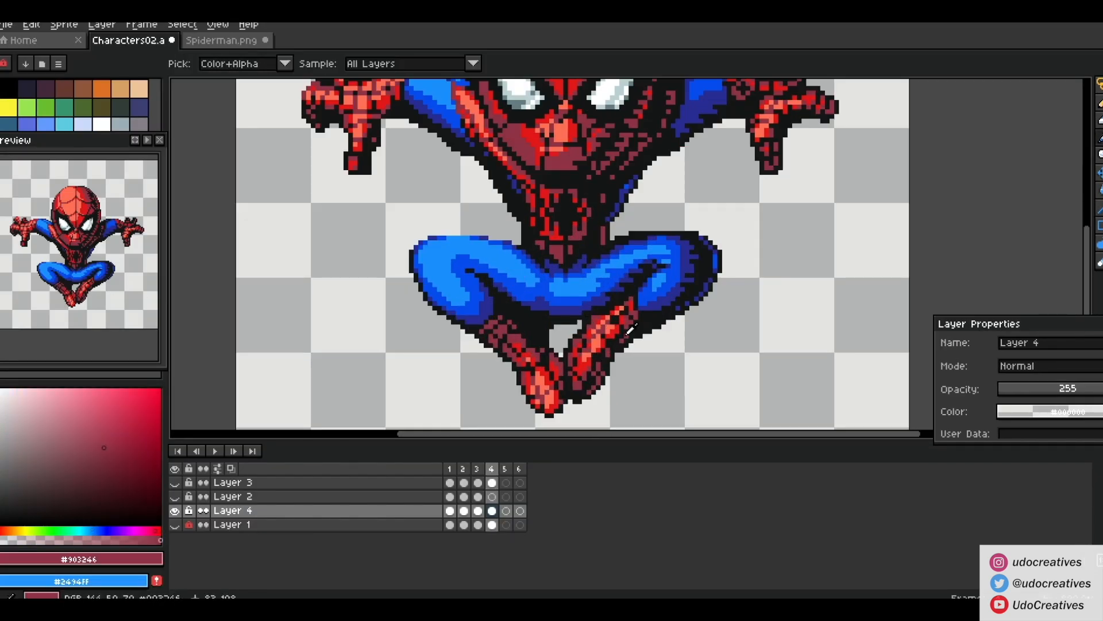
{"action": "left_click", "coordinate": [602, 349], "text": "alt"}
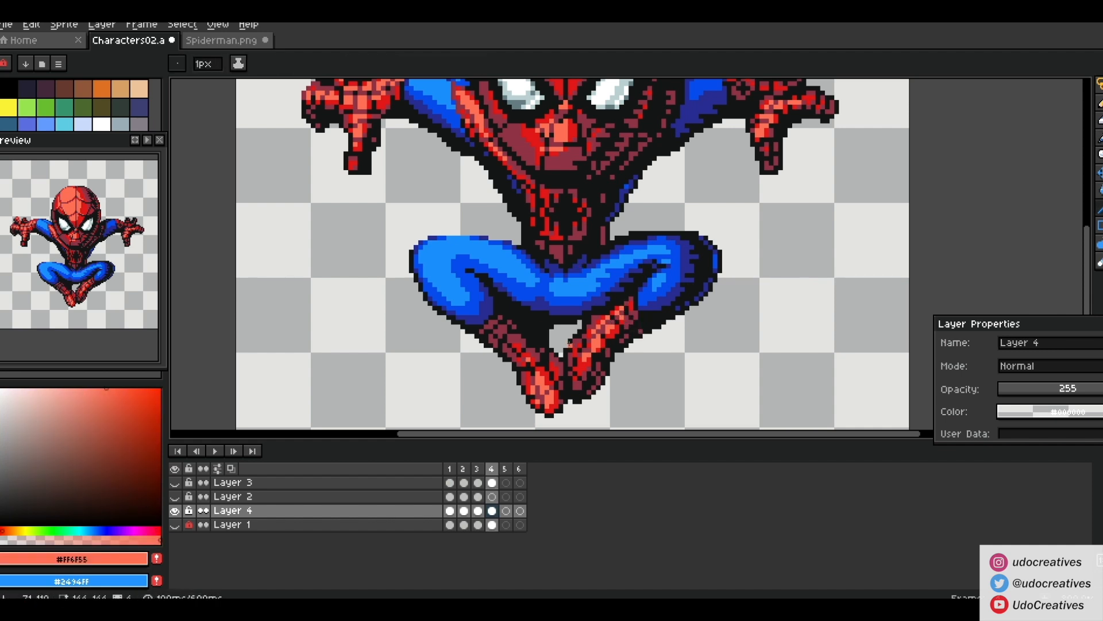
{"action": "left_click", "coordinate": [545, 342], "text": "alt"}
{"action": "left_click", "coordinate": [510, 340], "text": "alt"}
Show Layer 2 and flip through frames 1 to 4 to compare the leg shading
{"action": "key", "text": "Left"}
{"action": "key", "text": "Left"}
{"action": "key", "text": "Left"}
{"action": "left_click", "coordinate": [175, 496]}
{"action": "key", "text": "Right"}
{"action": "key", "text": "Right"}
{"action": "key", "text": "Right"}
{"action": "key", "text": "Left"}
{"action": "key", "text": "Right"}
Touch up the left lower leg with #903246 and the thighs with sampled dark blue and bright blue #1B8FFE
{"action": "left_click", "coordinate": [537, 345]}
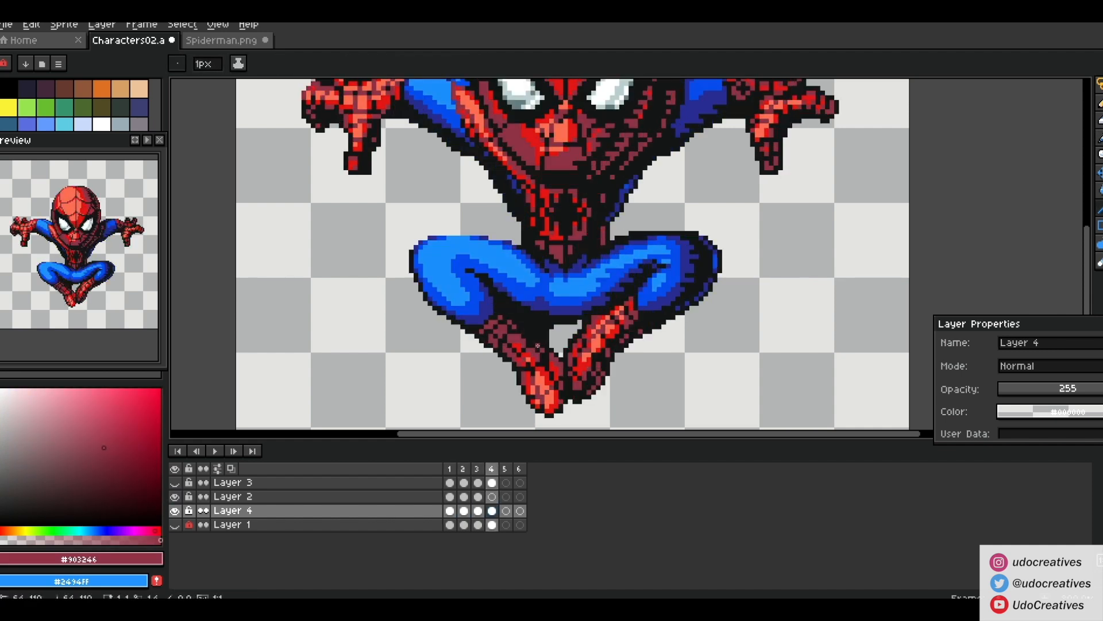
{"action": "left_click", "coordinate": [602, 297], "text": "alt"}
{"action": "left_click", "coordinate": [609, 317], "text": "alt"}
{"action": "left_click", "coordinate": [683, 266], "text": "alt"}
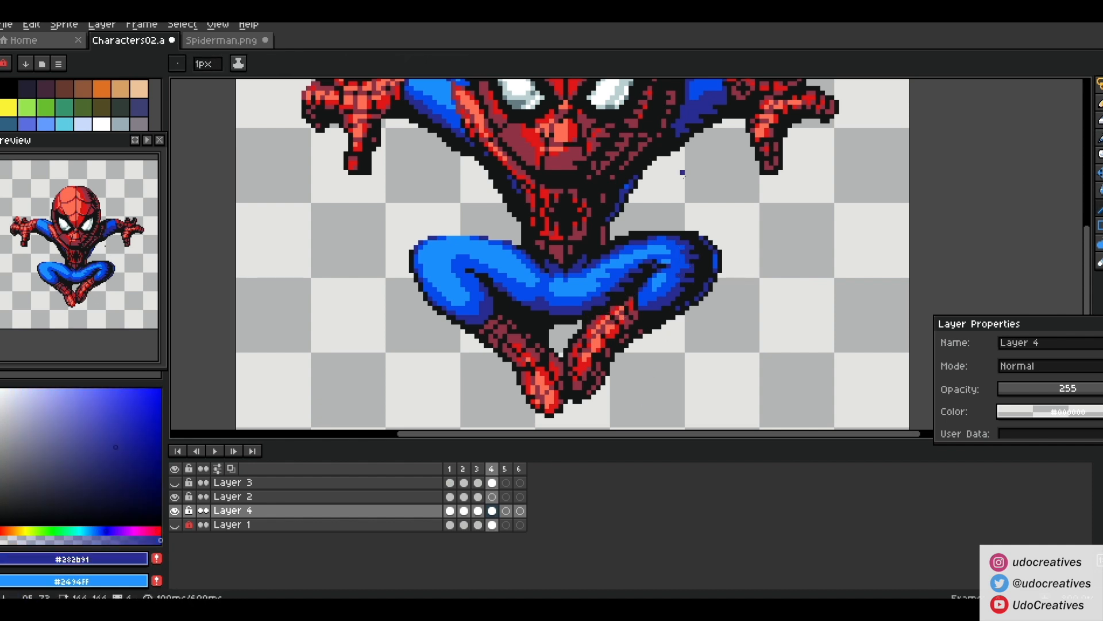
{"action": "left_click", "coordinate": [463, 265], "text": "alt"}
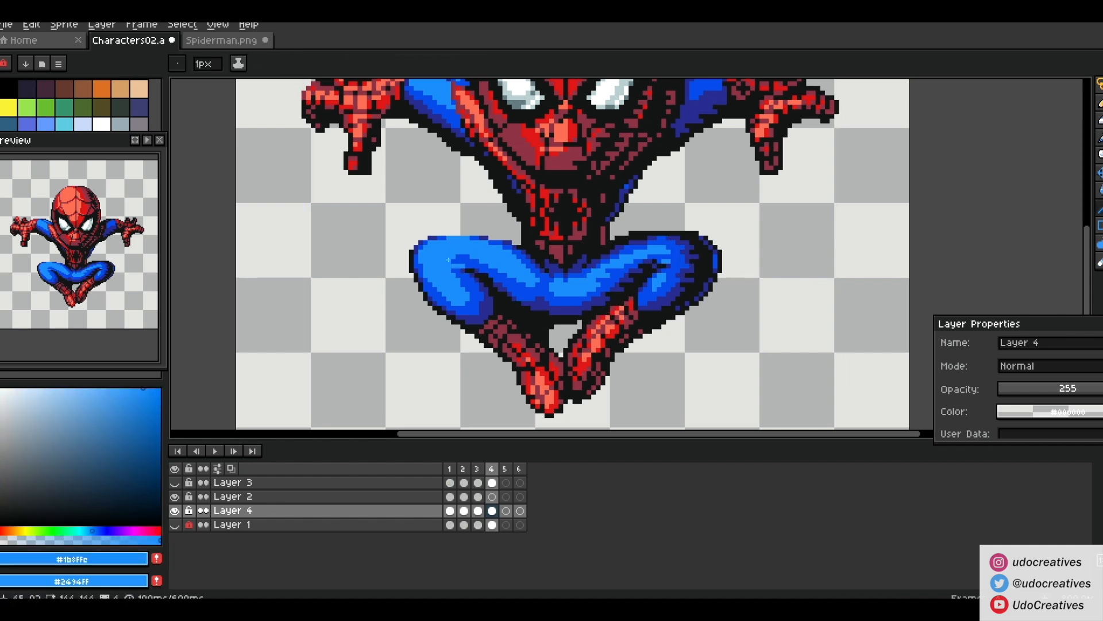
{"action": "left_click", "coordinate": [454, 267], "text": "alt"}
Paint dark red #903246 along the left edge of the head and retouch the cheek and chin with sampled tones
{"action": "scroll", "coordinate": [625, 280], "scroll_direction": "down", "scroll_amount": 4}
{"action": "scroll", "coordinate": [568, 190], "scroll_direction": "up", "scroll_amount": 4}
{"action": "left_click", "coordinate": [569, 194], "text": "alt"}
{"action": "left_click_drag", "start_coordinate": [564, 194], "coordinate": [564, 203]}
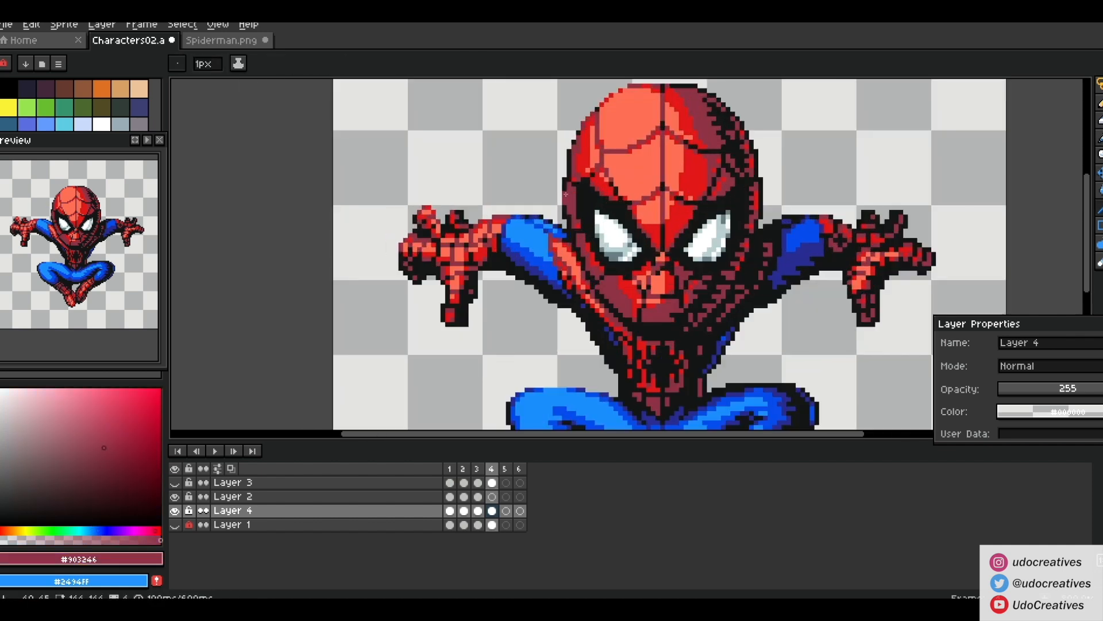
{"action": "left_click", "coordinate": [605, 279], "text": "alt"}
{"action": "left_click", "coordinate": [605, 278], "text": "alt"}
{"action": "left_click", "coordinate": [663, 328], "text": "alt"}
{"action": "left_click", "coordinate": [682, 332], "text": "alt"}
{"action": "scroll", "coordinate": [693, 276], "scroll_direction": "down", "scroll_amount": 2}
{"action": "scroll", "coordinate": [690, 274], "scroll_direction": "up", "scroll_amount": 1}
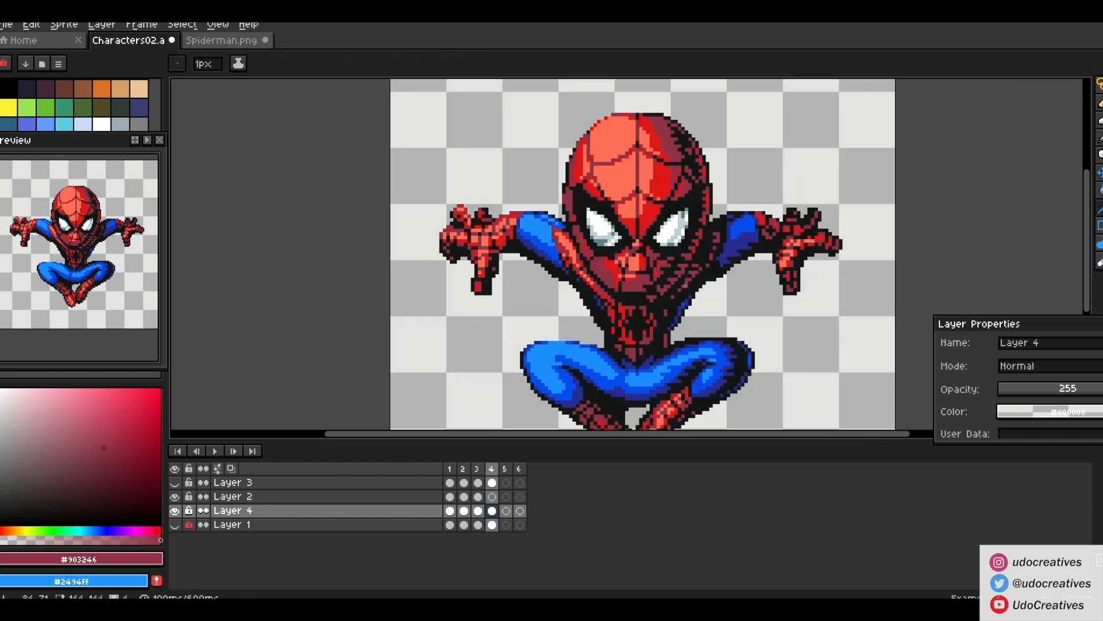
{"action": "scroll", "coordinate": [689, 328], "scroll_direction": "down", "scroll_amount": 1}
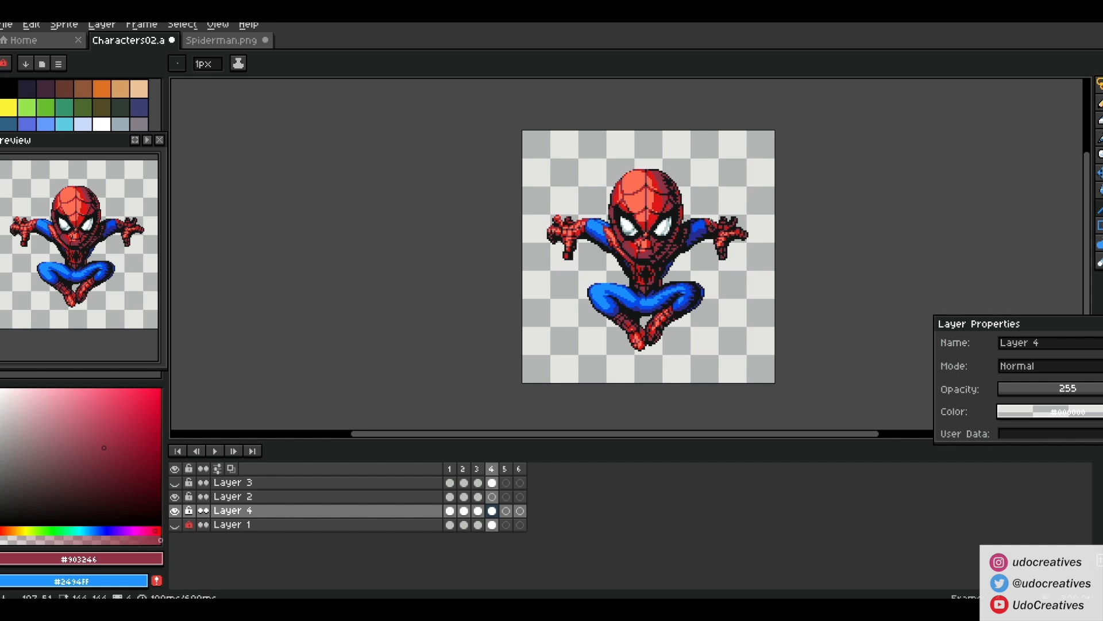
{"action": "scroll", "coordinate": [690, 236], "scroll_direction": "up", "scroll_amount": 1}
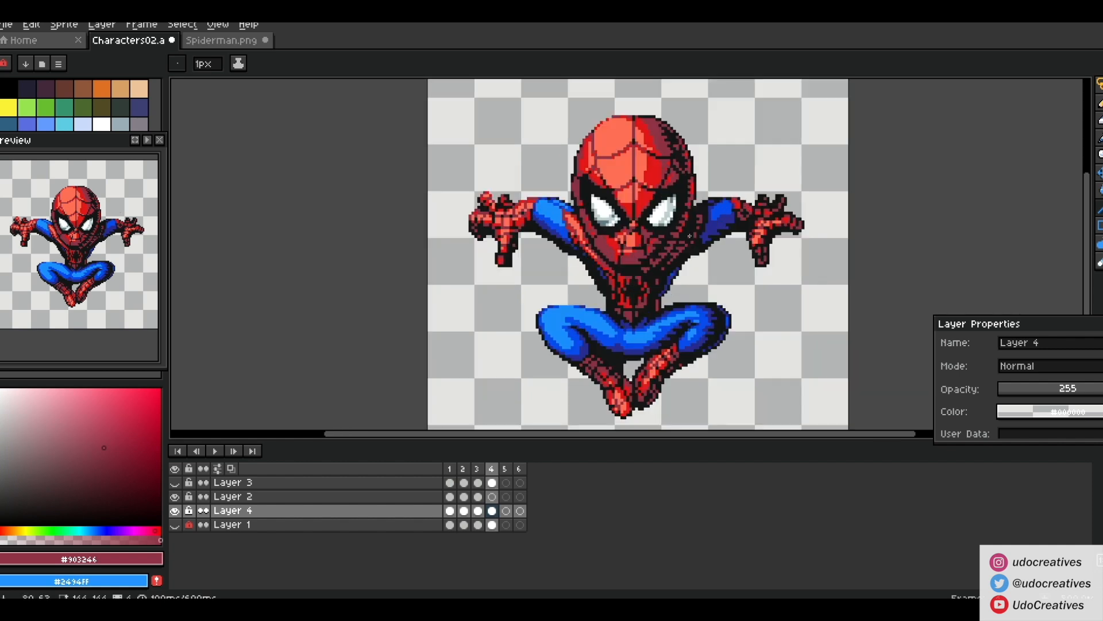